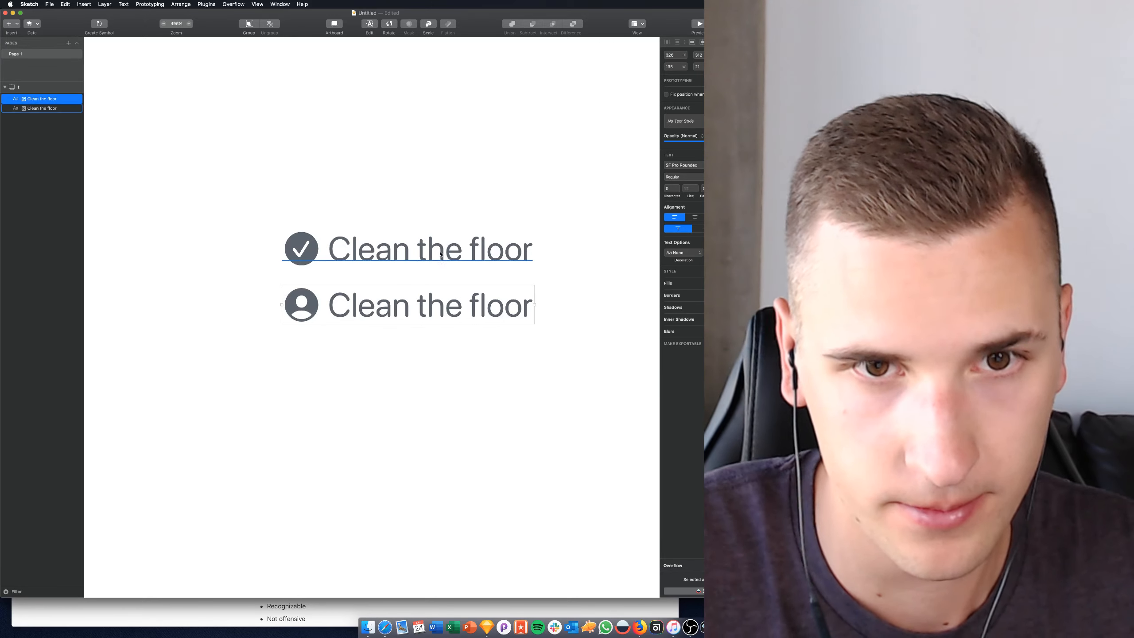
# Narrow the Sketch window from both sides so the full inspector fits, and recenter the two "Clean the floor" lines
pyautogui.moveTo(751, 231)
pyautogui.mouseDown()
pyautogui.moveTo(670, 231)
pyautogui.moveTo(681, 231)
pyautogui.mouseUp()
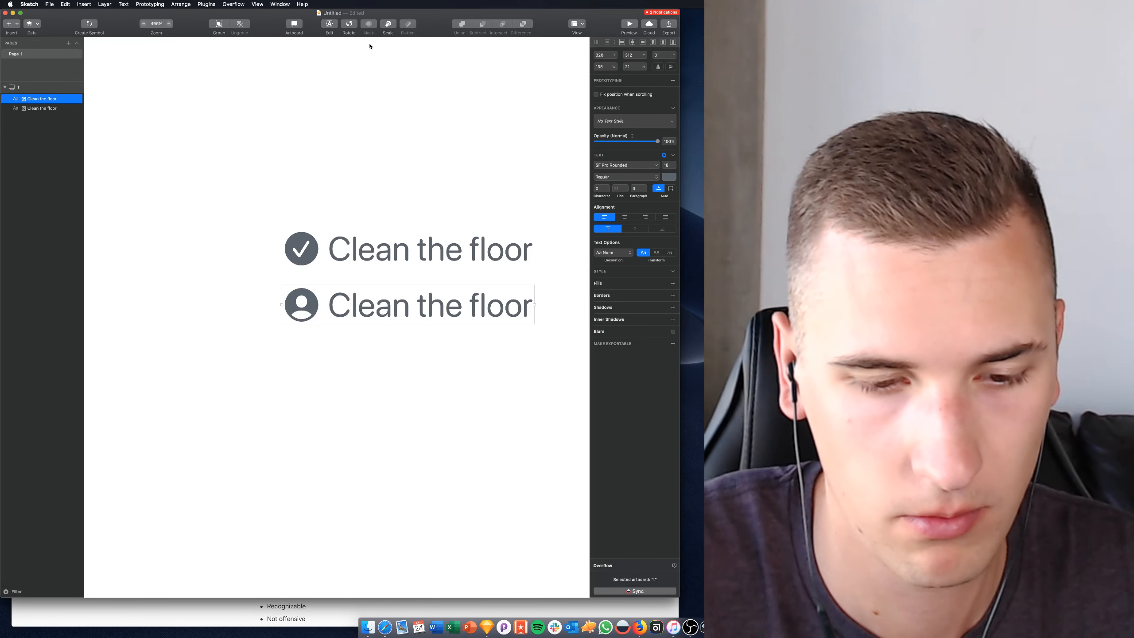
pyautogui.moveTo(2, 124); pyautogui.dragTo(6, 127)
pyautogui.hscroll(3, 207, 241)
pyautogui.scroll(-1, 208, 241)
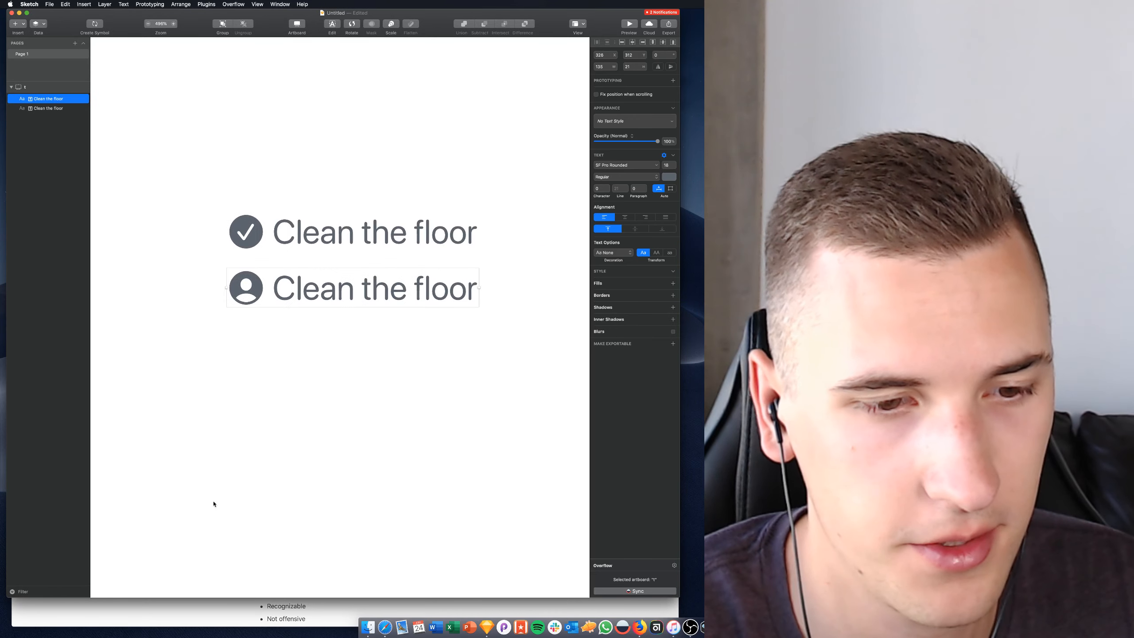
# Inspect the text properties of the upper "Clean the floor" layer in the Sketch document, then deselect it
pyautogui.click(204, 621)
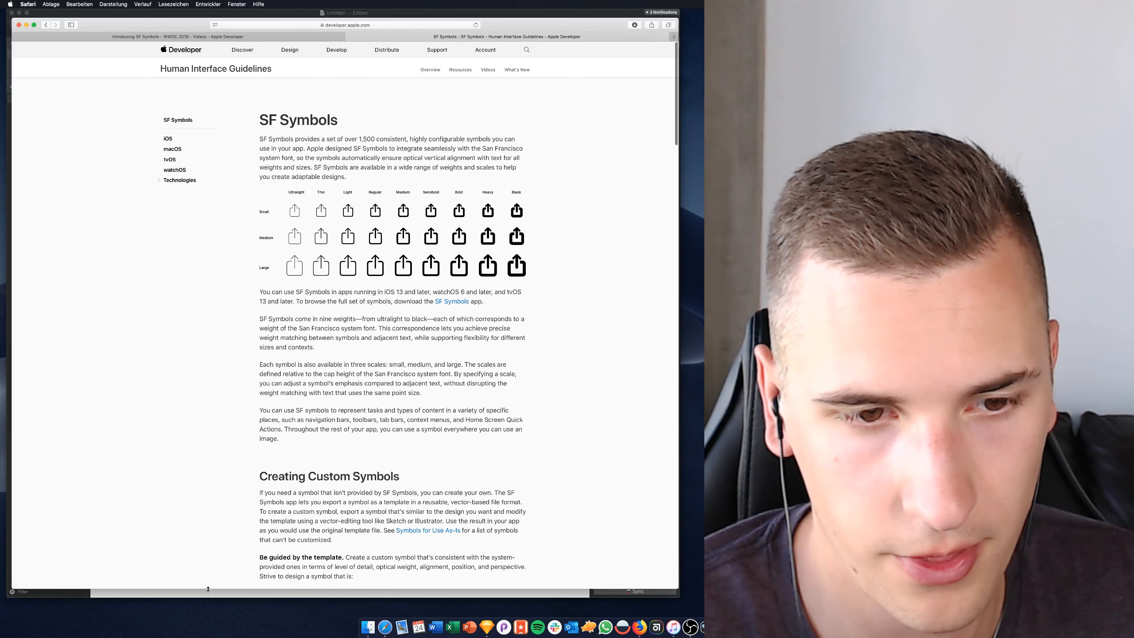
pyautogui.click(487, 627)
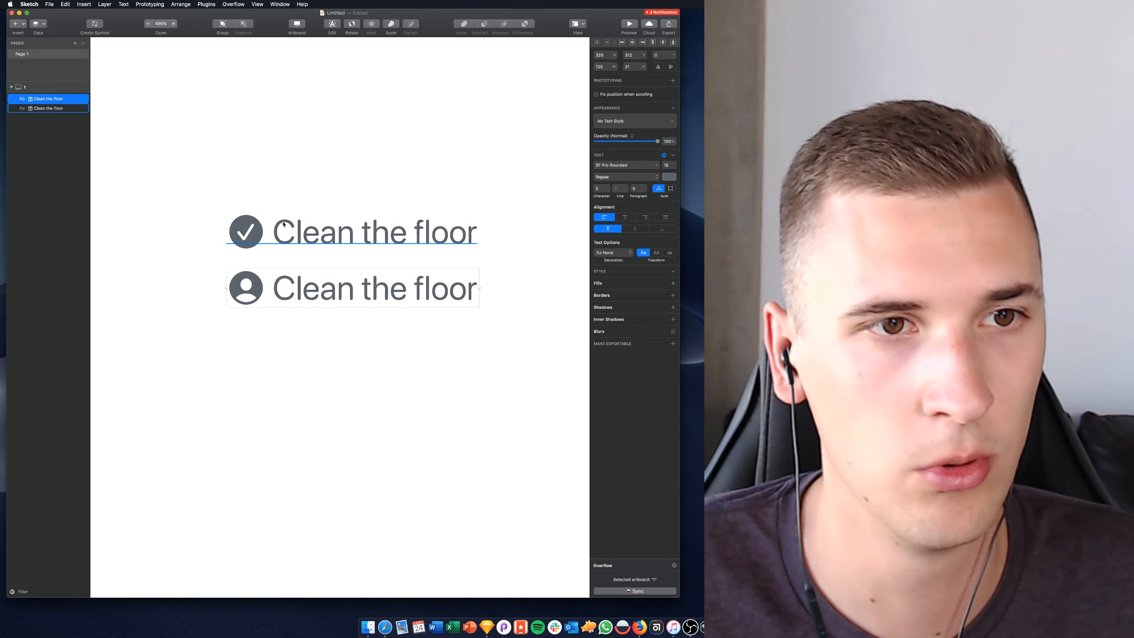
pyautogui.click(283, 223)
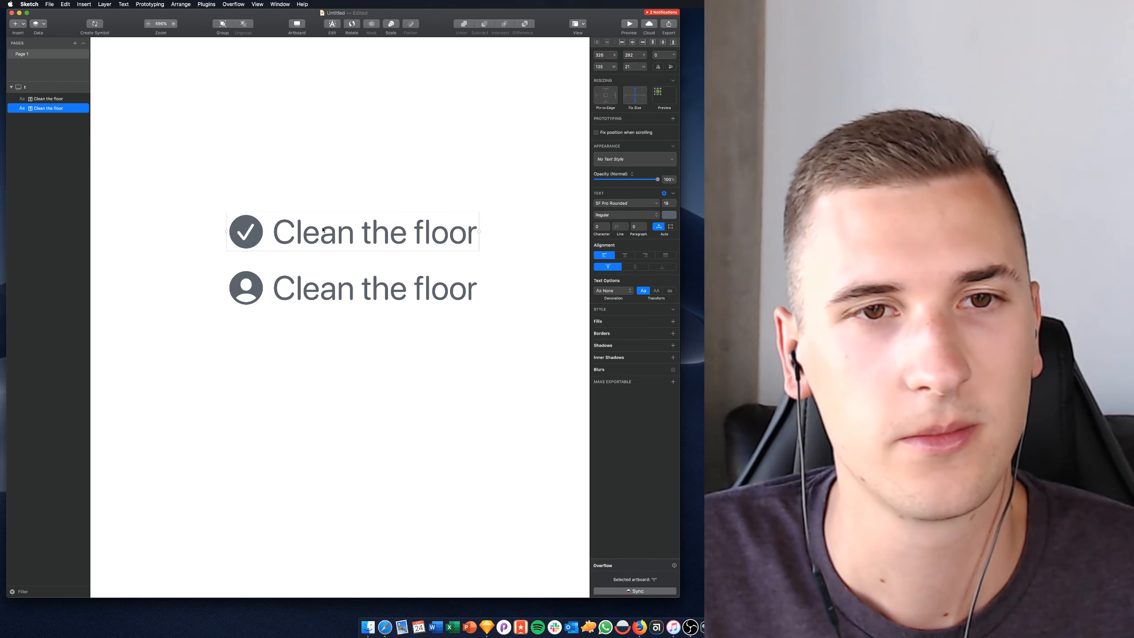
pyautogui.click(332, 197)
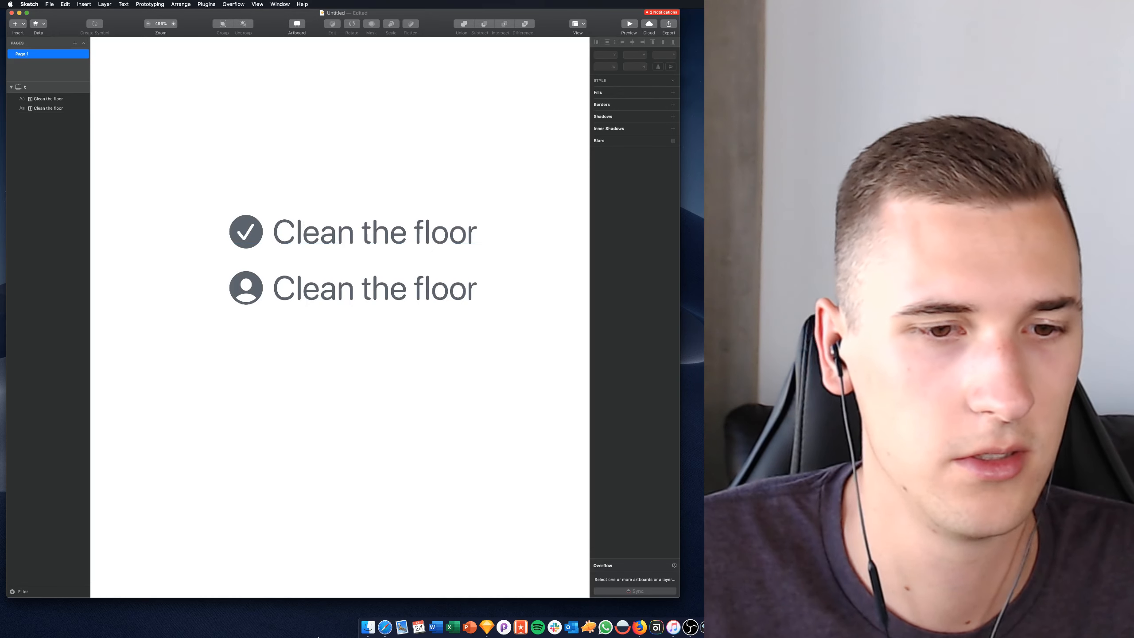
# Switch to Safari, copy the web address of the SF Symbols guidelines page and minimize the browser window
pyautogui.click(385, 628)
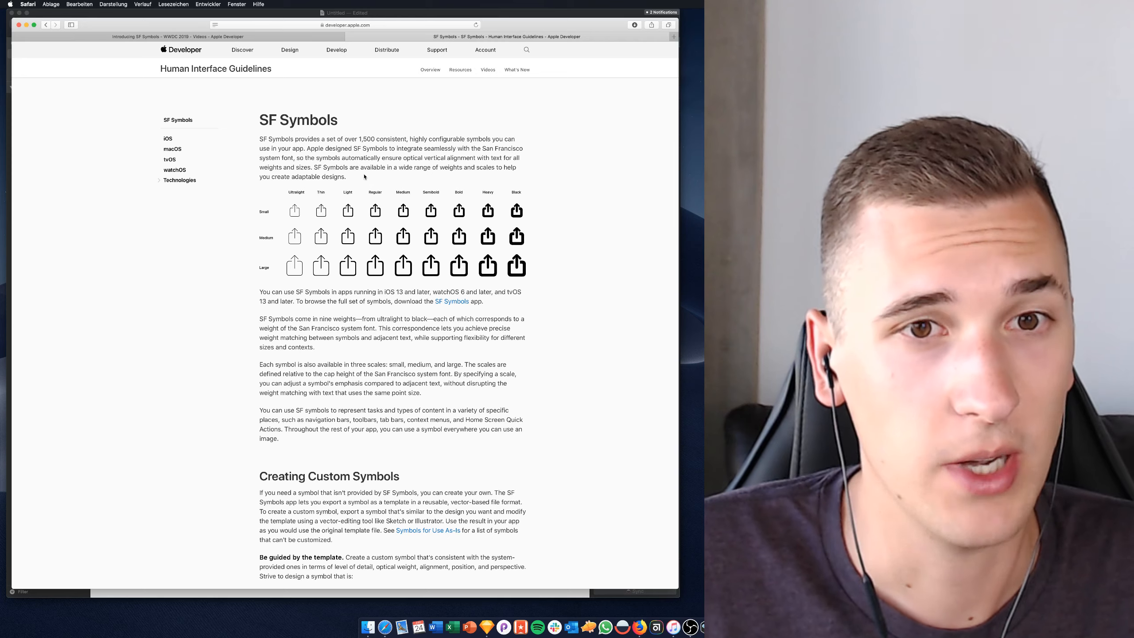
pyautogui.click(349, 29)
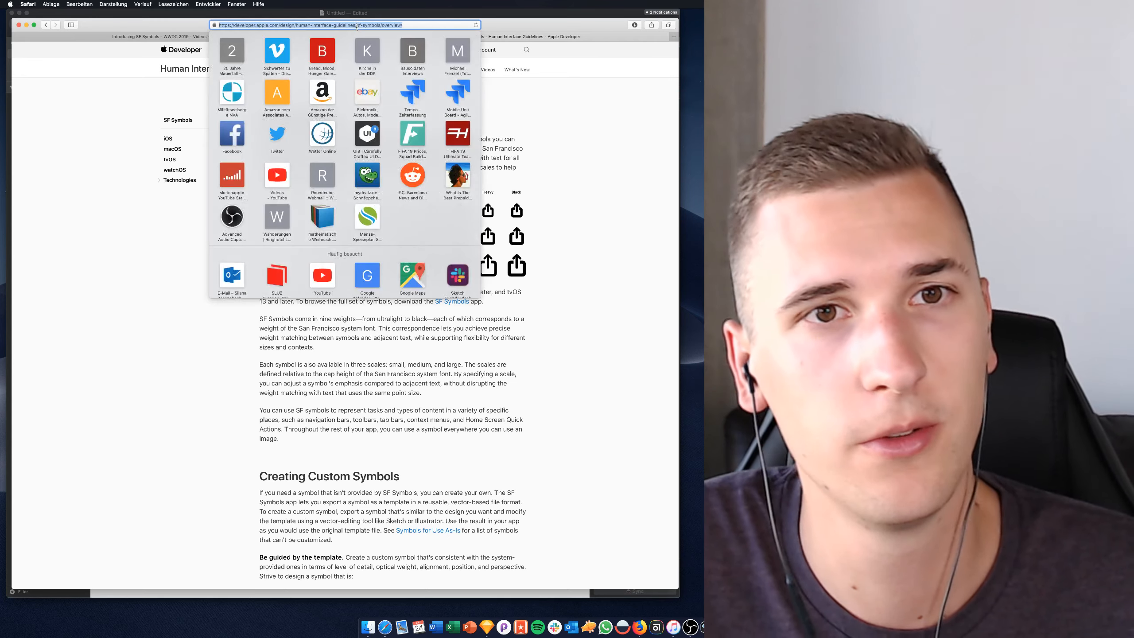
pyautogui.click(591, 172)
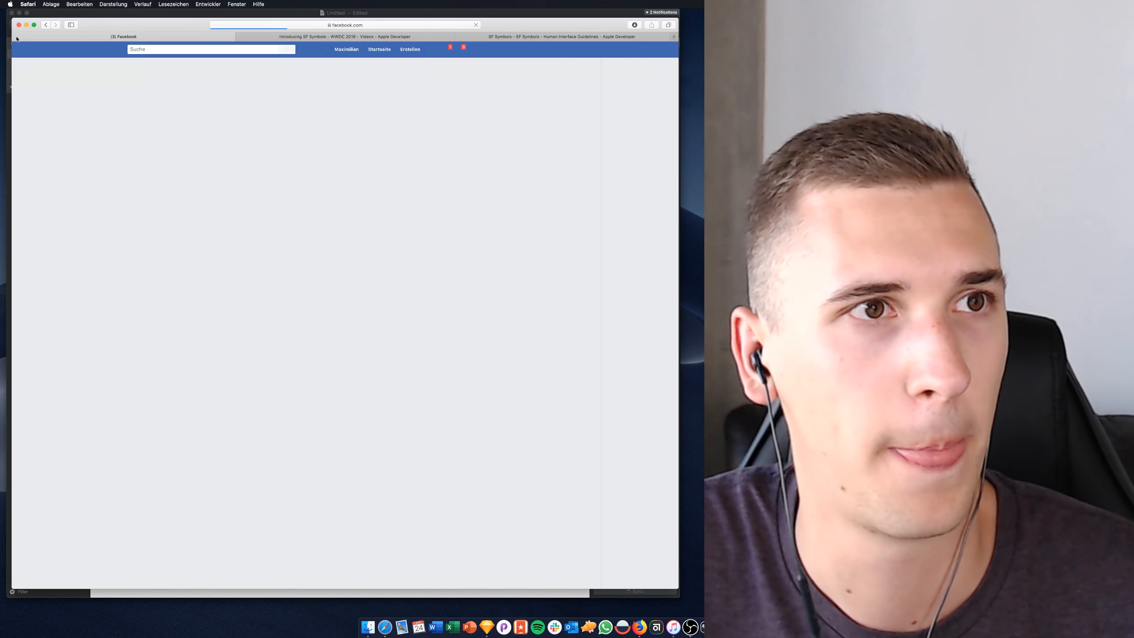
pyautogui.click(17, 36)
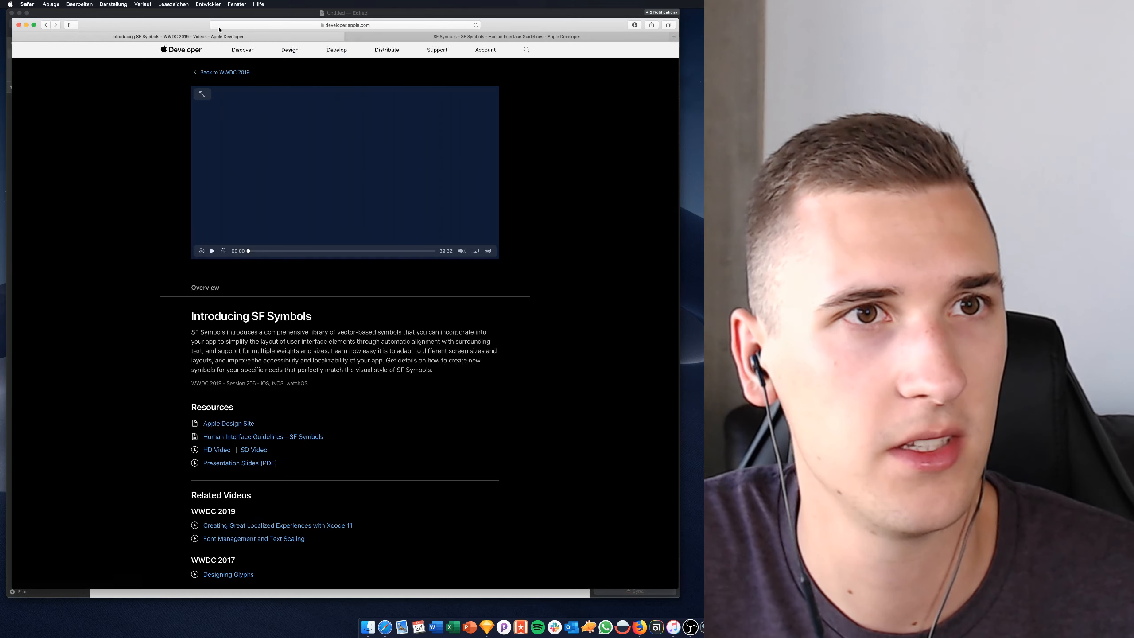
pyautogui.click(393, 39)
pyautogui.click(374, 24)
pyautogui.press('super+c')
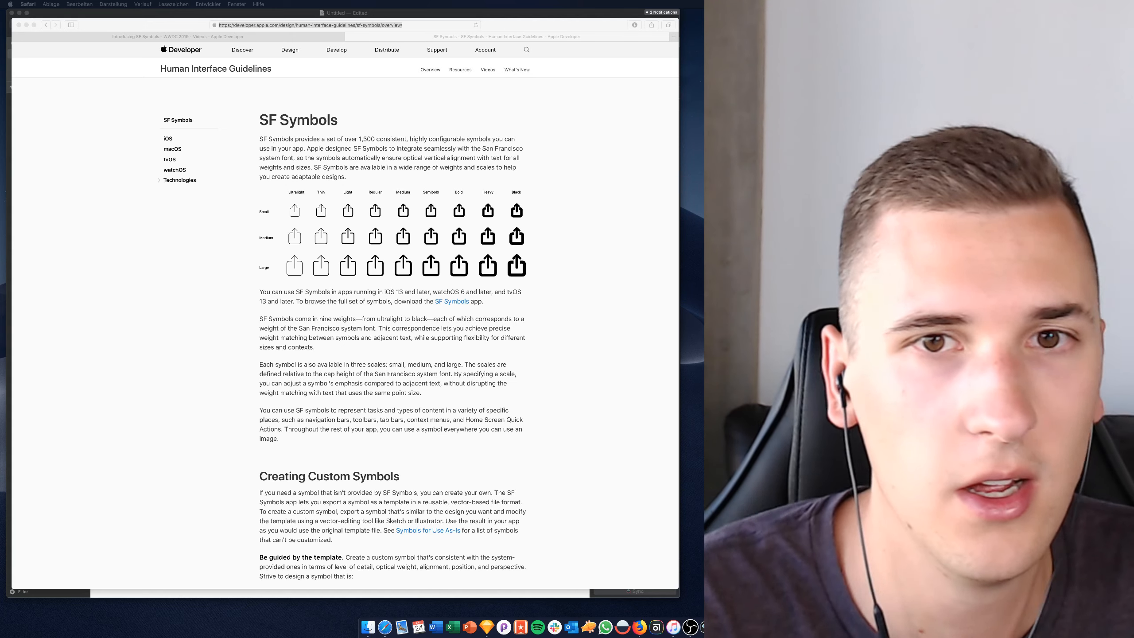
pyautogui.press('super+Tab')
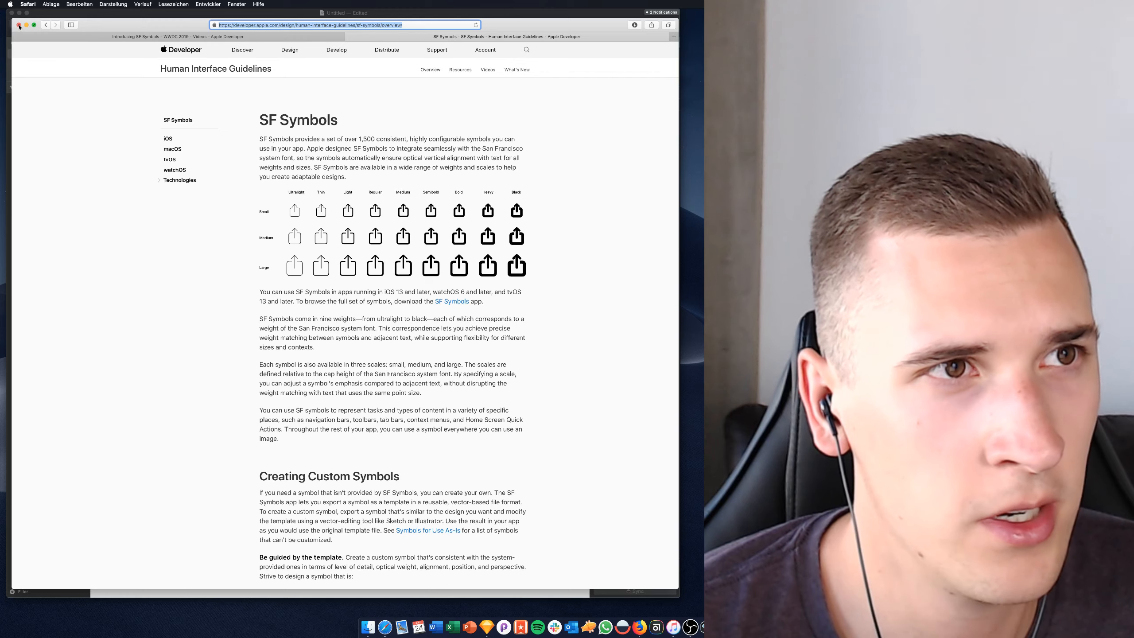
pyautogui.click(27, 25)
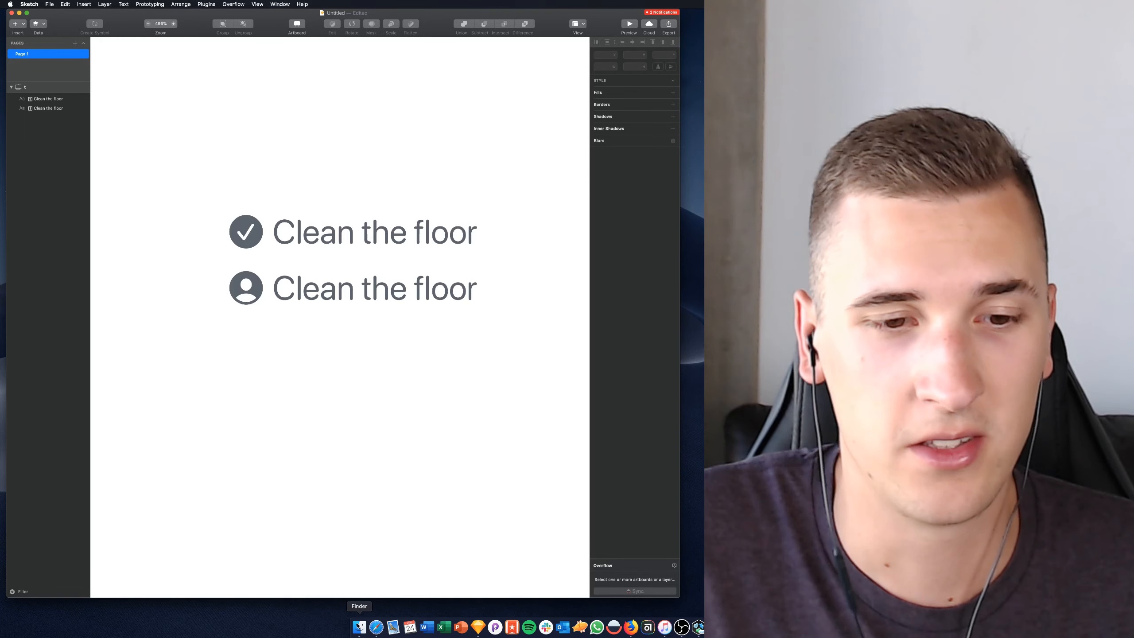
# Open ios13_darkmode_test.sketch from the Dropbox (thepeaklab) folder in Finder and move the Sketch window slightly down
pyautogui.click(359, 626)
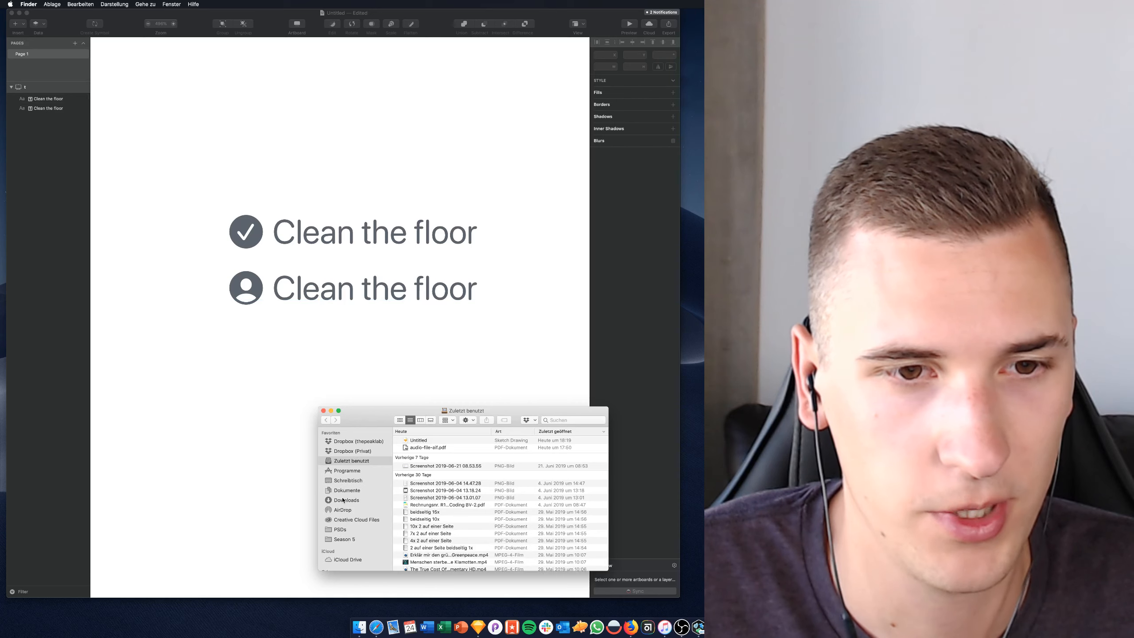
pyautogui.click(359, 441)
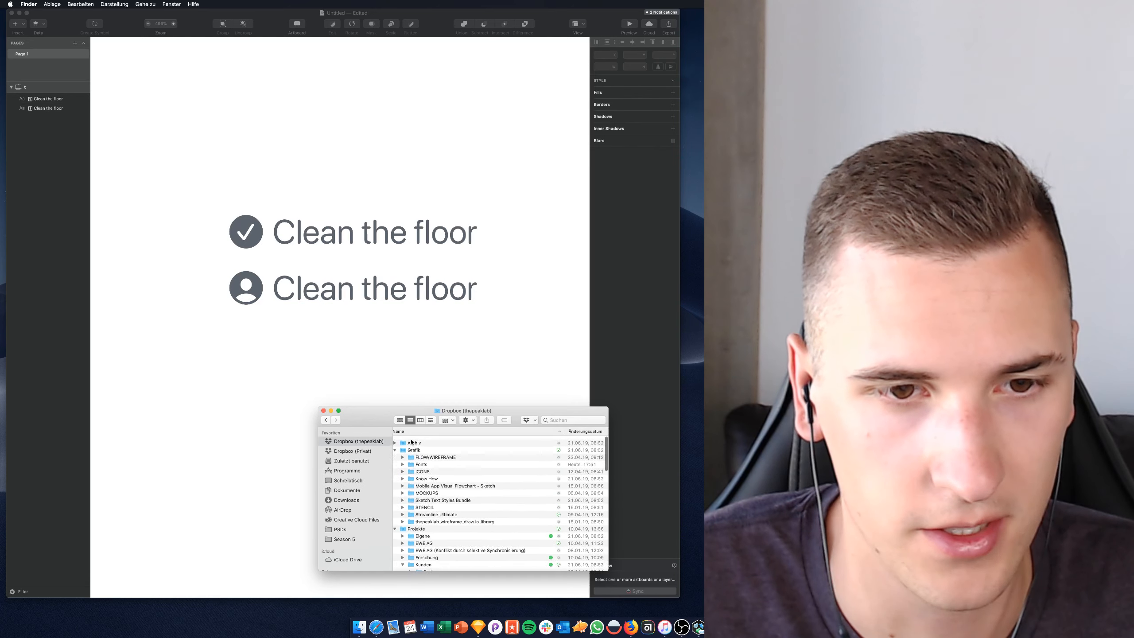
pyautogui.scroll(-1, 409, 456)
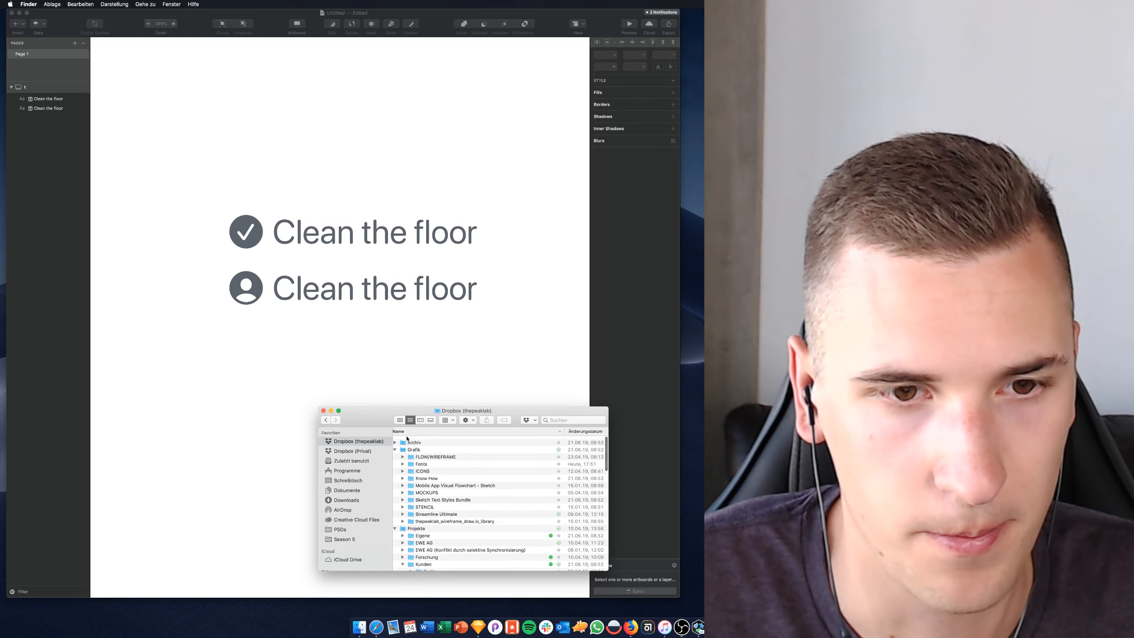
pyautogui.click(404, 477)
pyautogui.doubleClick(453, 490)
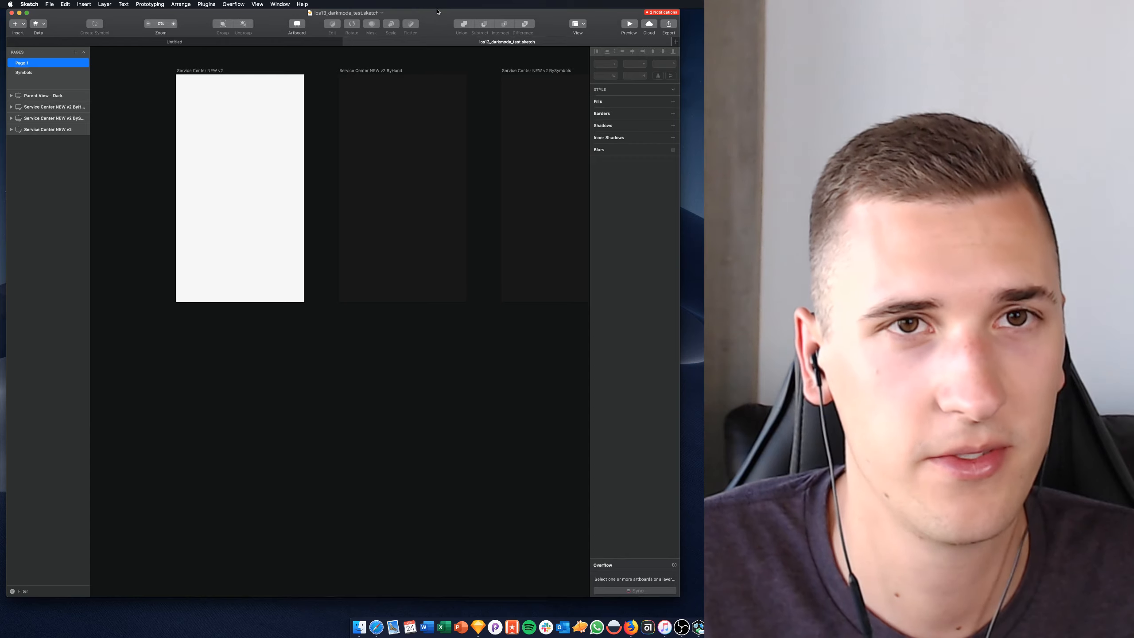
pyautogui.moveTo(436, 9); pyautogui.dragTo(436, 22)
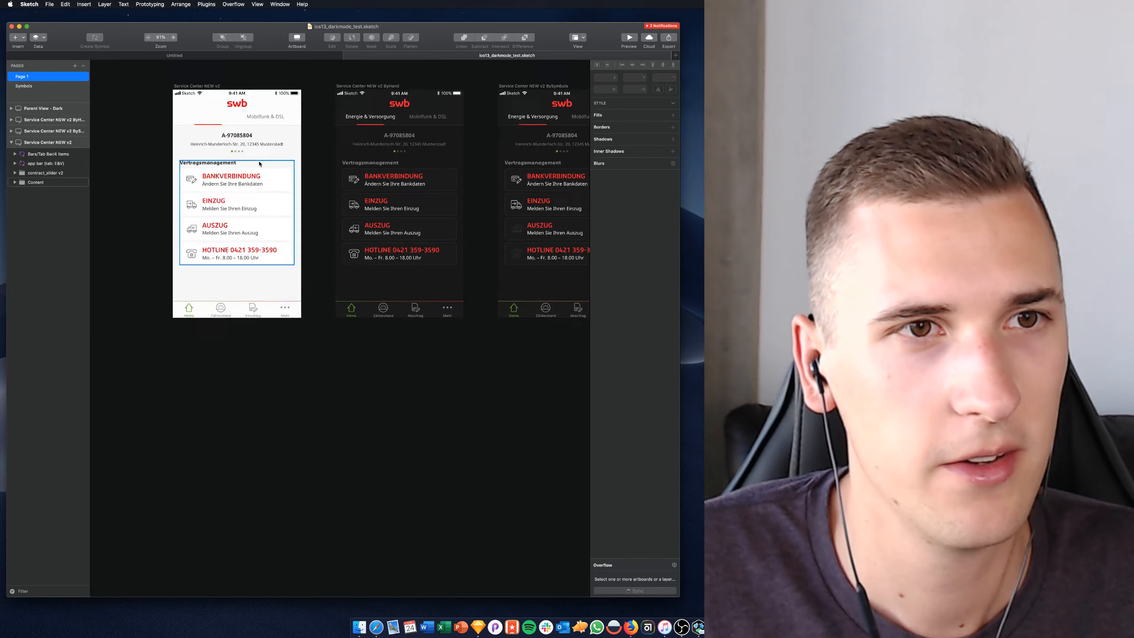
# Examine the light and dark Service Center NEW v2 artboards and the overrides of the light artboard's app bar symbol
pyautogui.hscroll(3, 209, 149)
pyautogui.scroll(1, 210, 149)
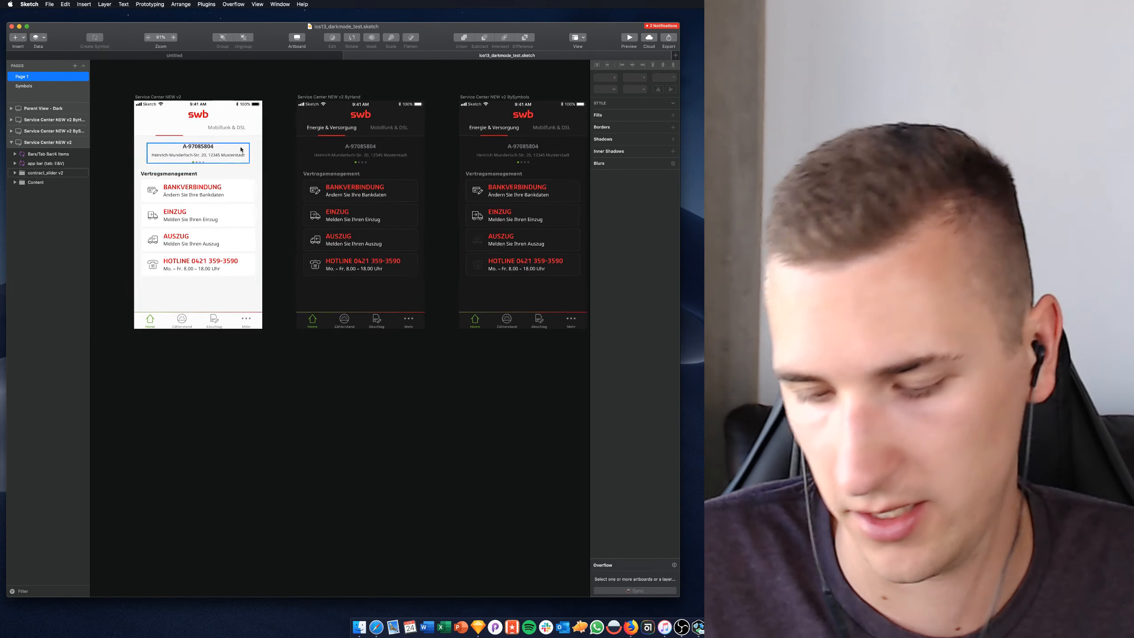
pyautogui.scroll(2, 191, 143)
pyautogui.hscroll(-2, 170, 138)
pyautogui.hscroll(-2, 170, 138)
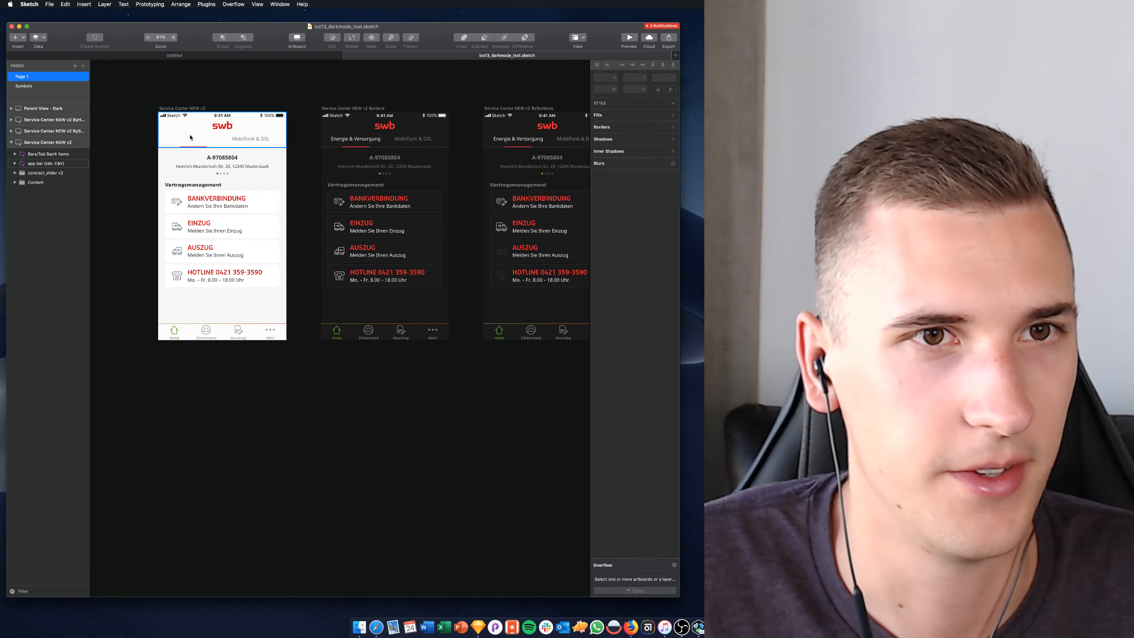
pyautogui.scroll(2, 191, 137)
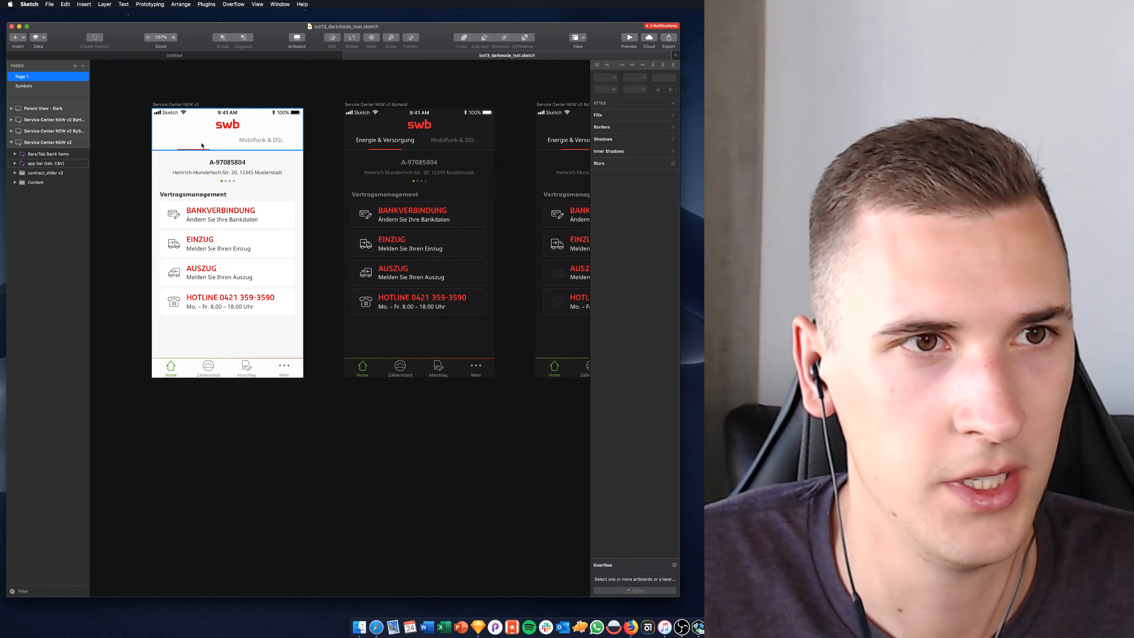
pyautogui.click(233, 145)
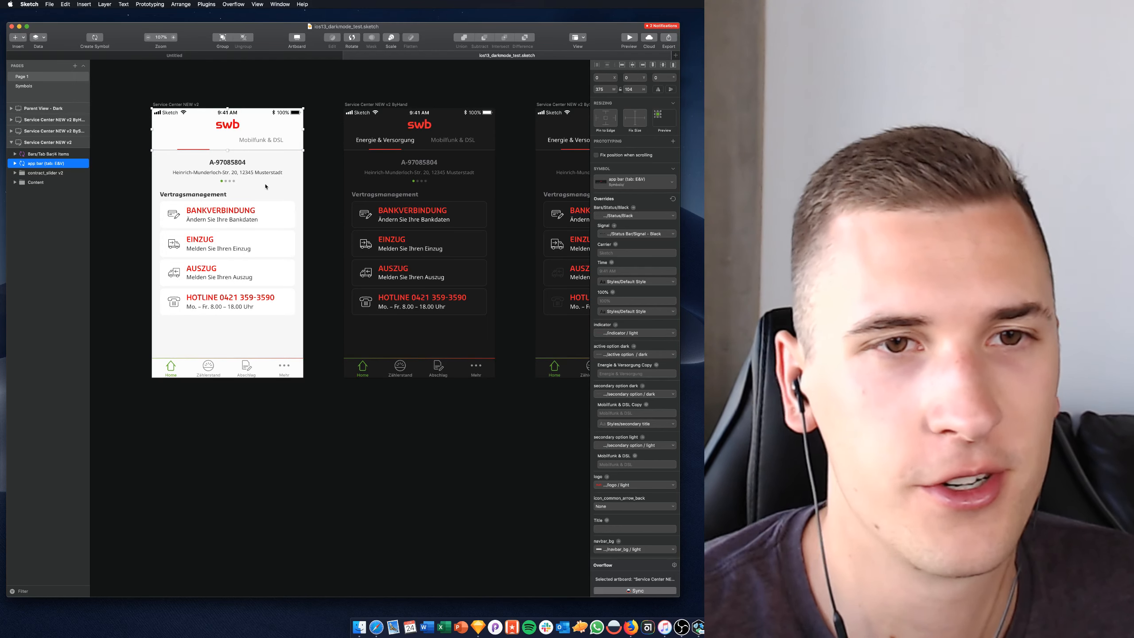
pyautogui.hscroll(5, 265, 187)
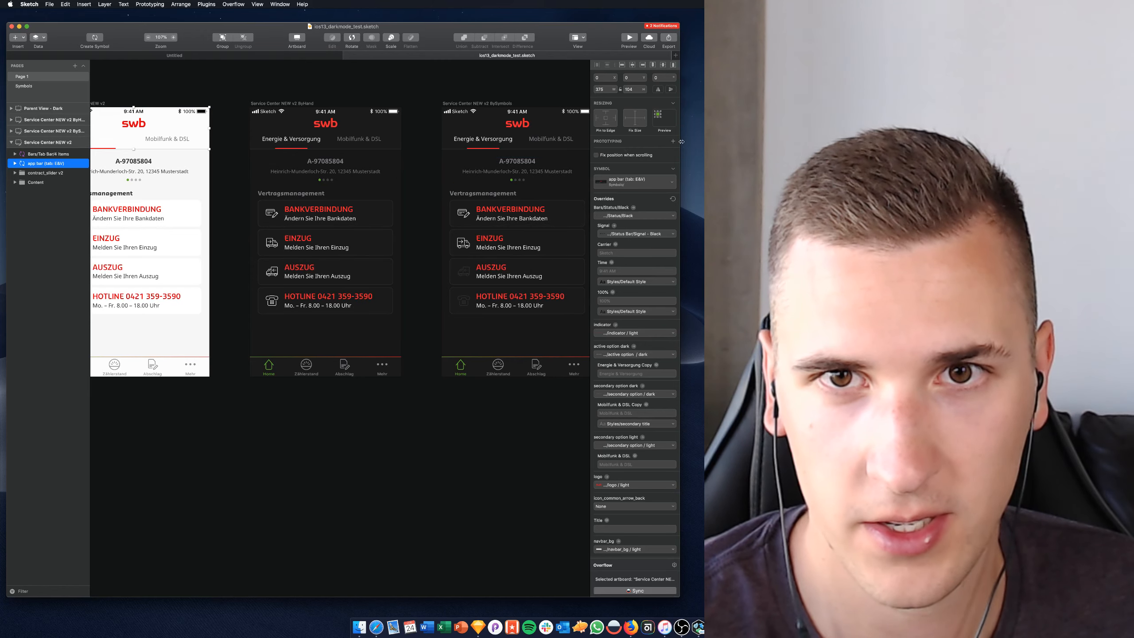
# Widen the Sketch window slightly and clear the app bar selection on the light artboard
pyautogui.moveTo(681, 141); pyautogui.dragTo(696, 142)
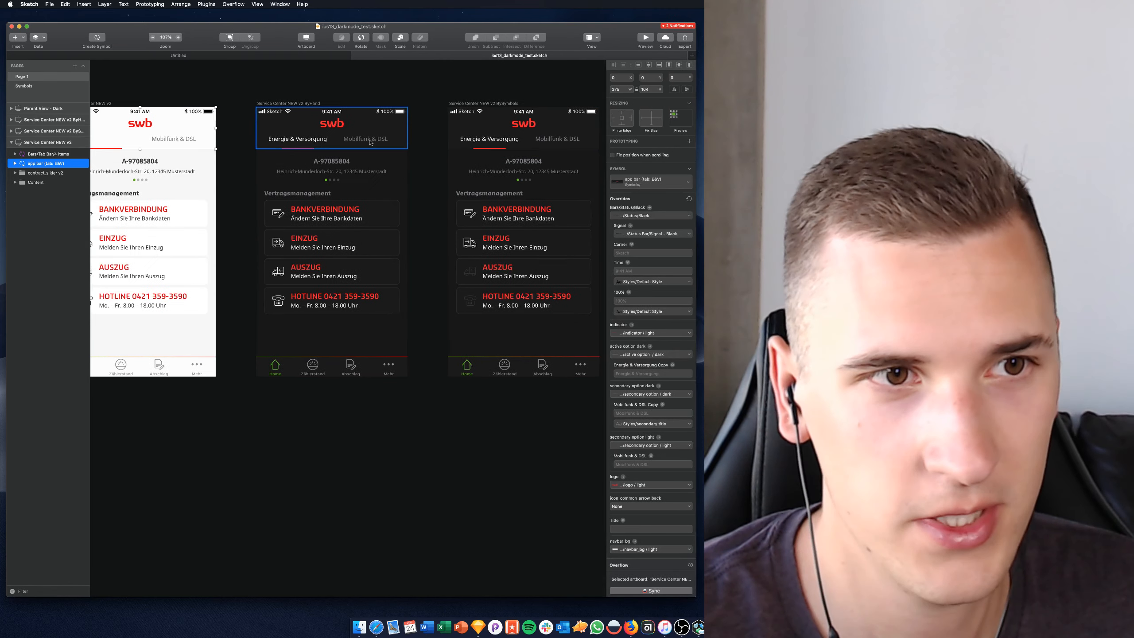
pyautogui.hscroll(-4, 370, 143)
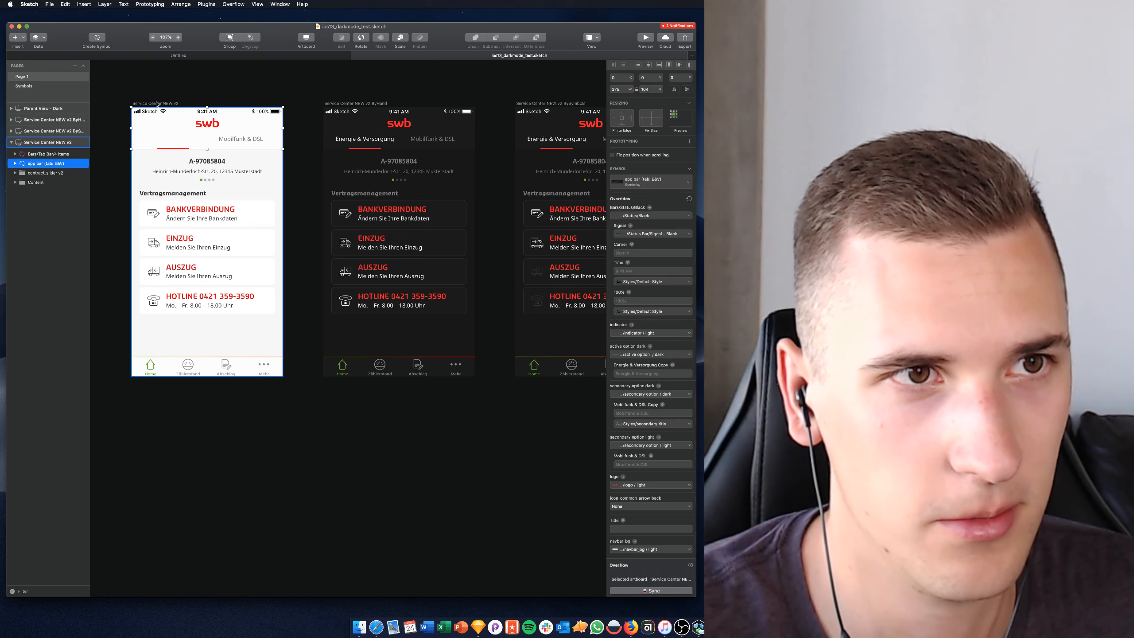
pyautogui.press('Escape')
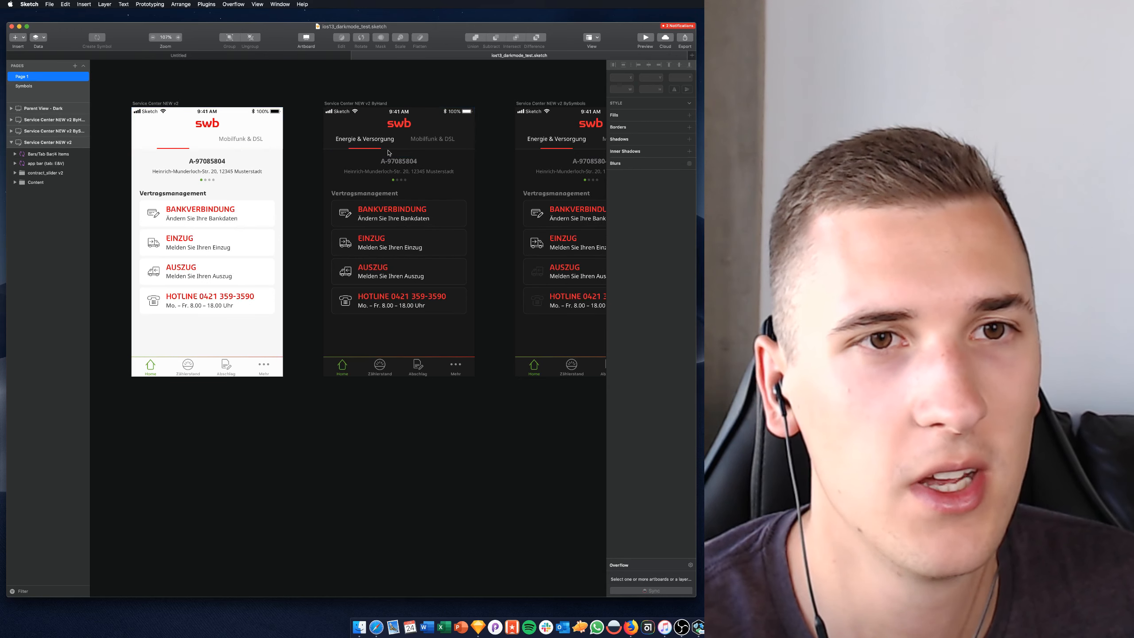
# Compare the light artboard's app bar and tab bar symbols with the ByHand artboard's layer groups, including the tab bars' available layer commands
pyautogui.click(390, 199)
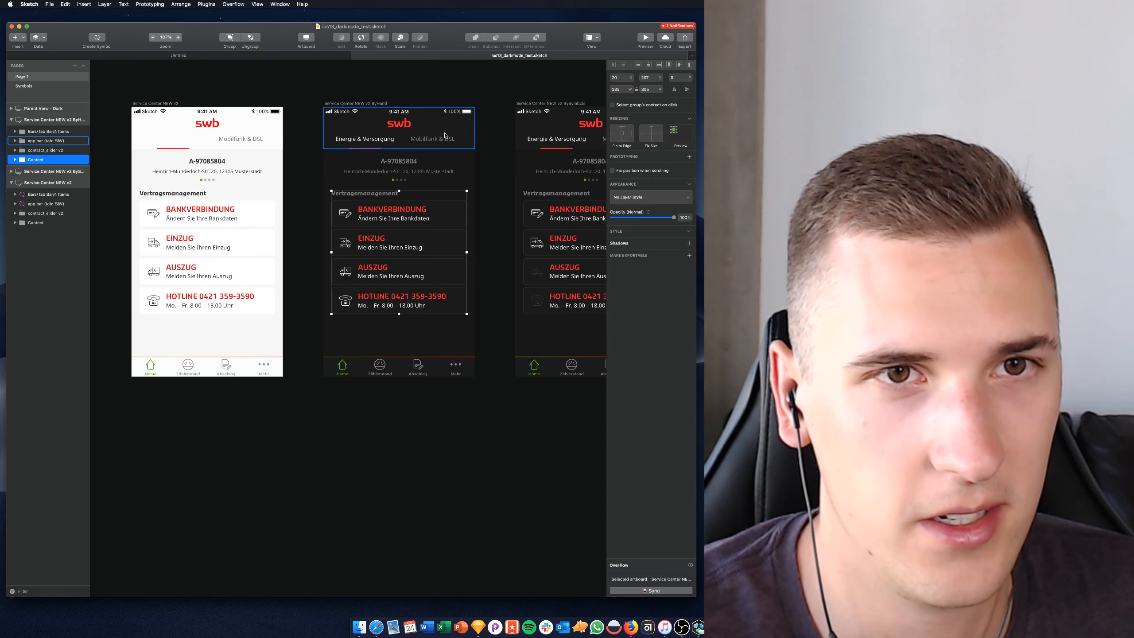
pyautogui.click(264, 132)
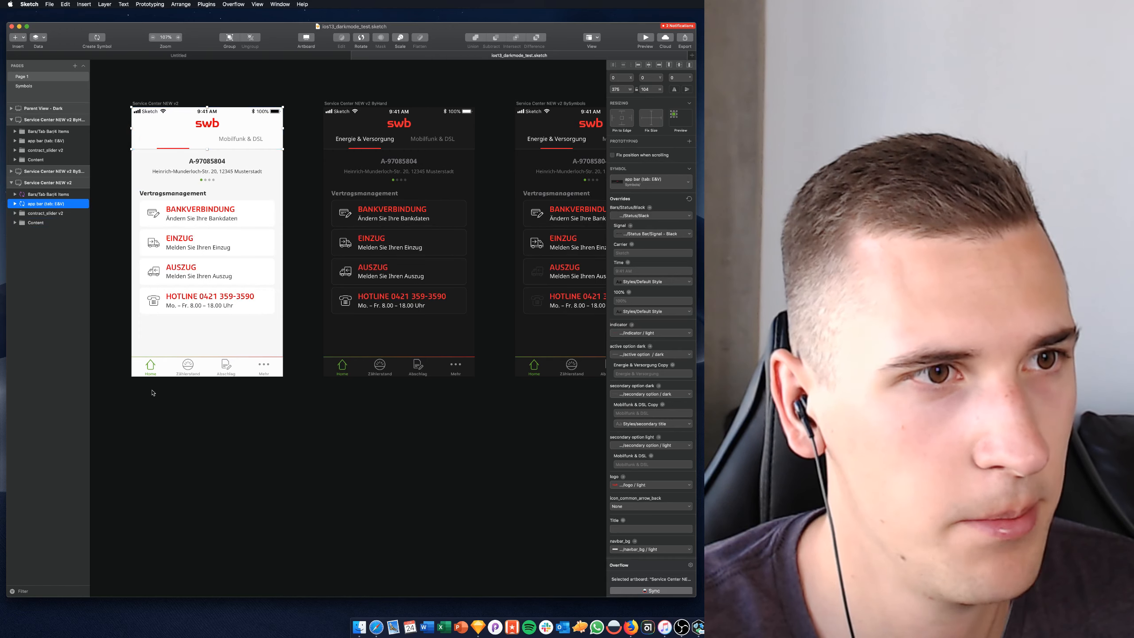
pyautogui.click(226, 367)
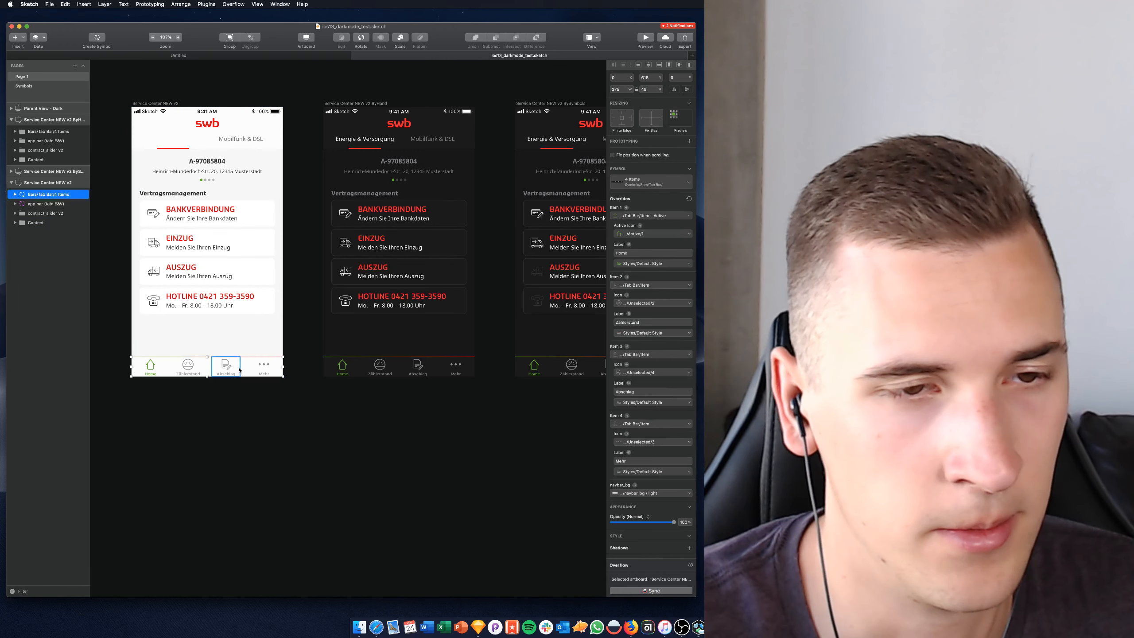
pyautogui.click(394, 371)
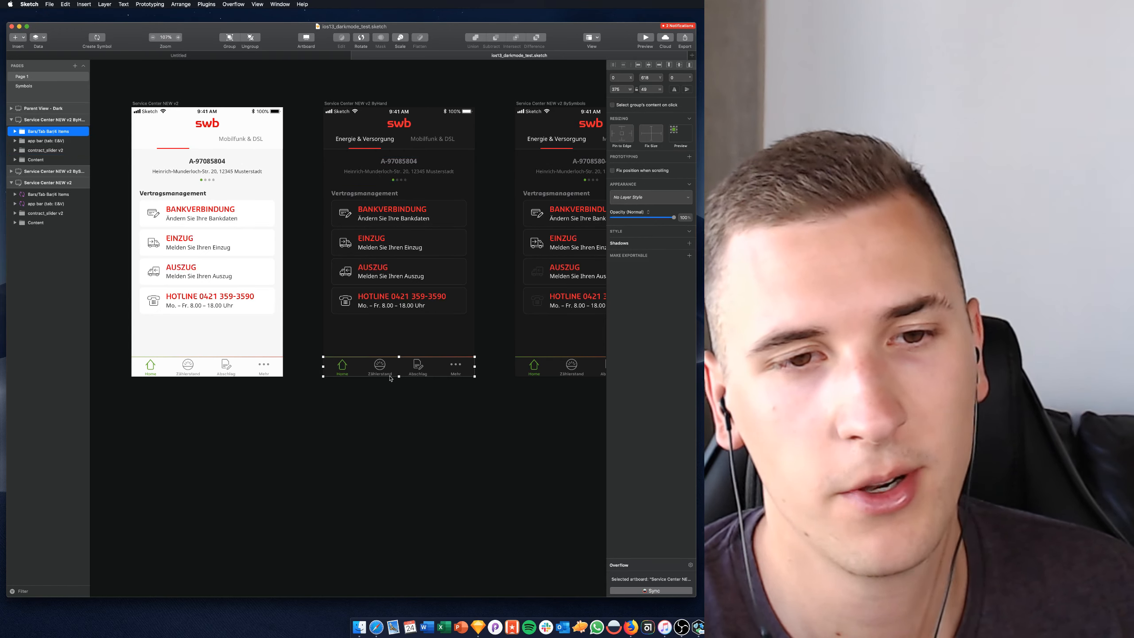
pyautogui.rightClick(349, 359)
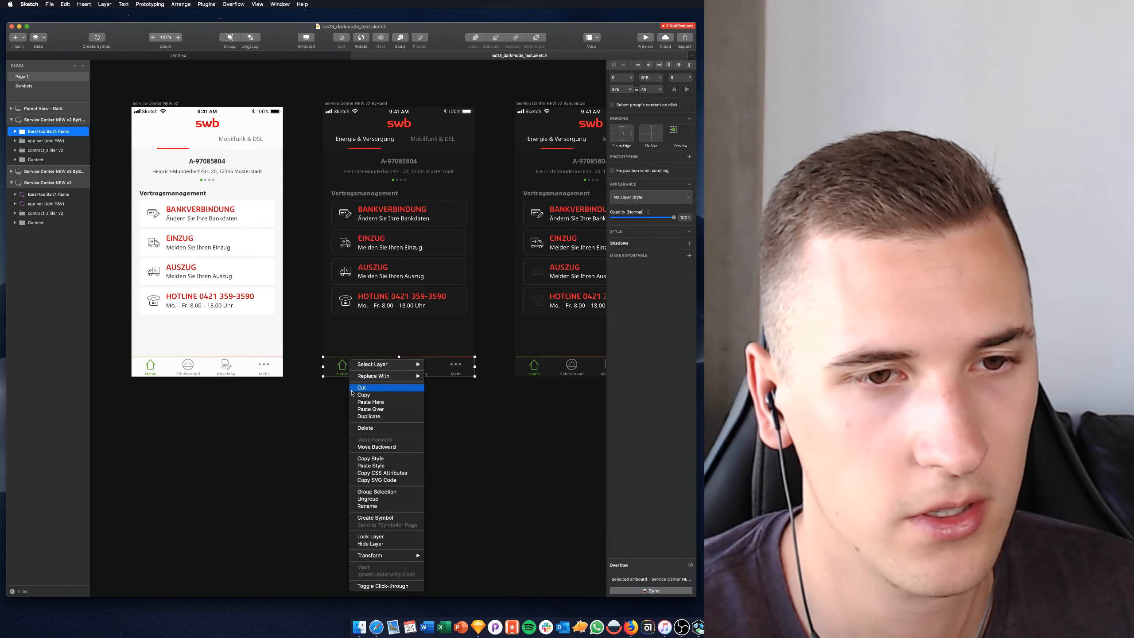
pyautogui.click(248, 370)
pyautogui.rightClick(242, 368)
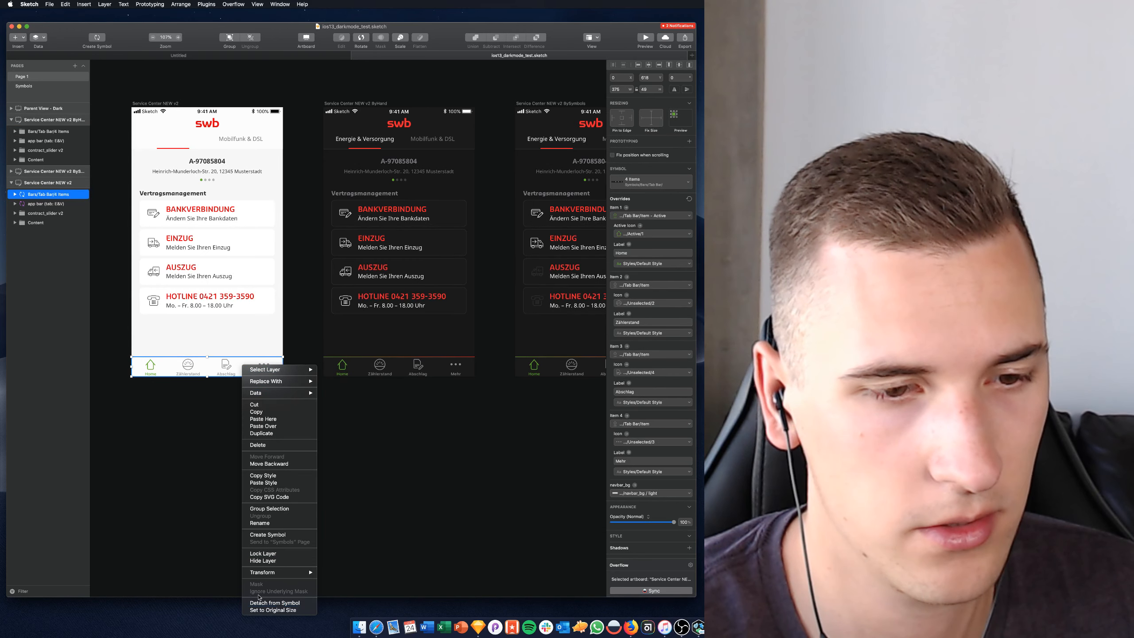
pyautogui.click(348, 367)
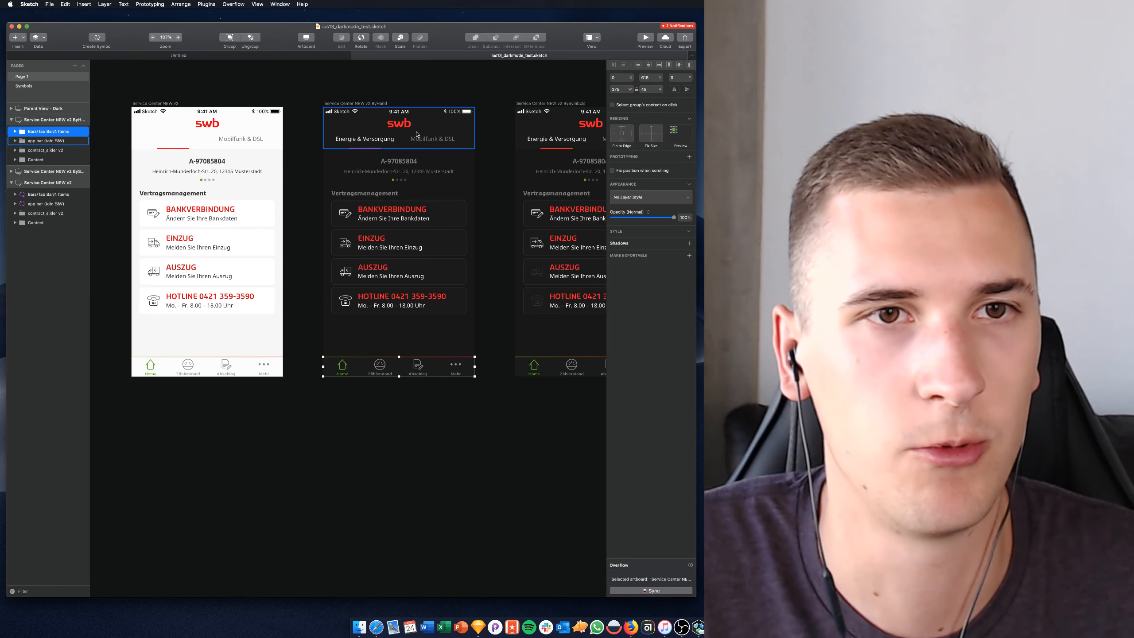
pyautogui.hscroll(5, 416, 134)
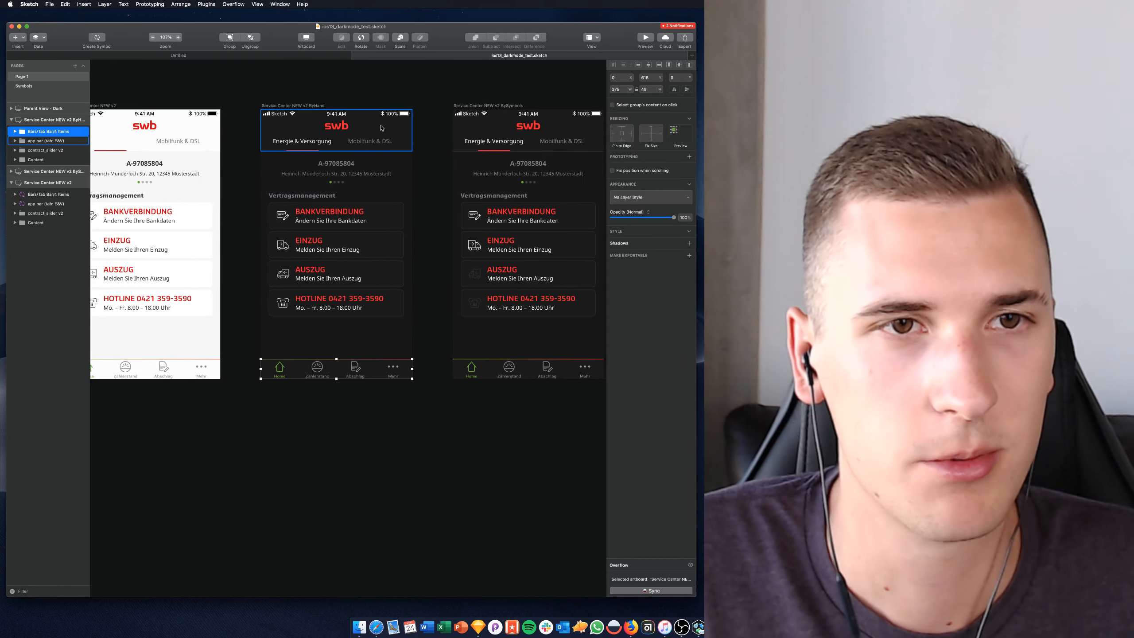
pyautogui.hscroll(1, 377, 153)
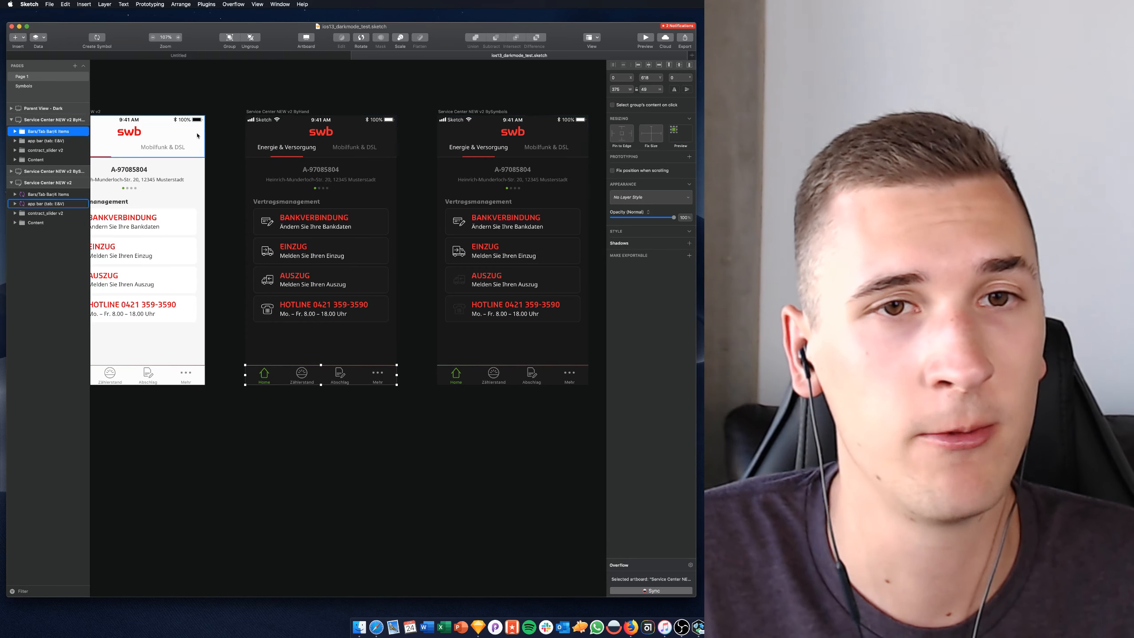
# Compare the BySymbols artboard and its app bar symbol overrides with the light and ByHand Service Center NEW v2 artboards
pyautogui.click(495, 148)
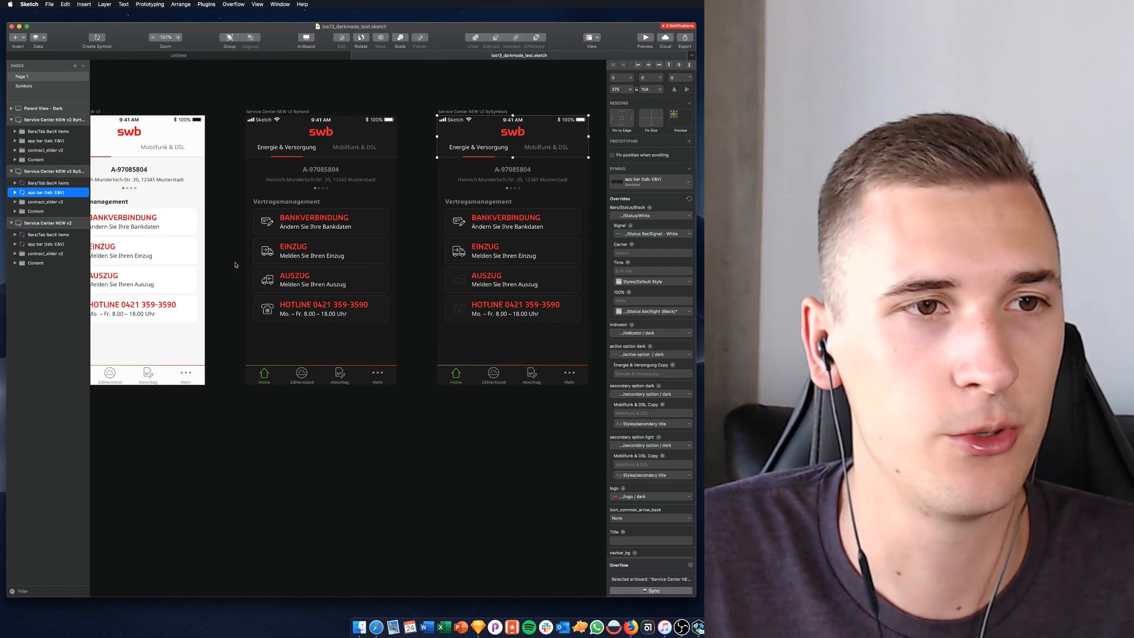
pyautogui.hscroll(-5, 174, 236)
pyautogui.hscroll(-3, 173, 235)
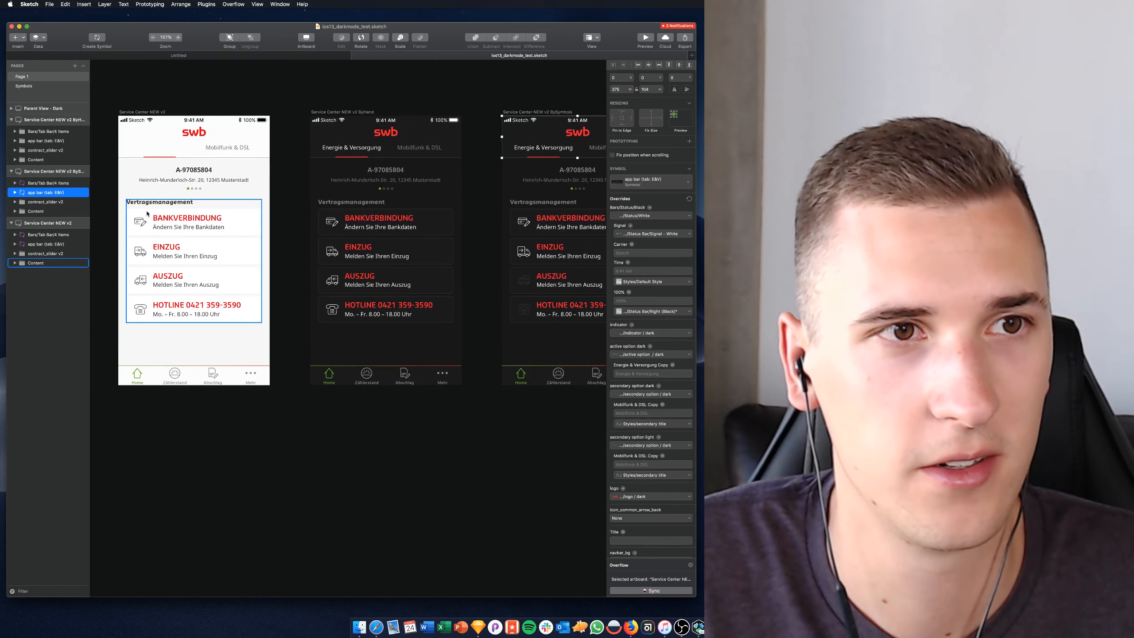
pyautogui.hscroll(7, 183, 233)
pyautogui.hscroll(6, 185, 230)
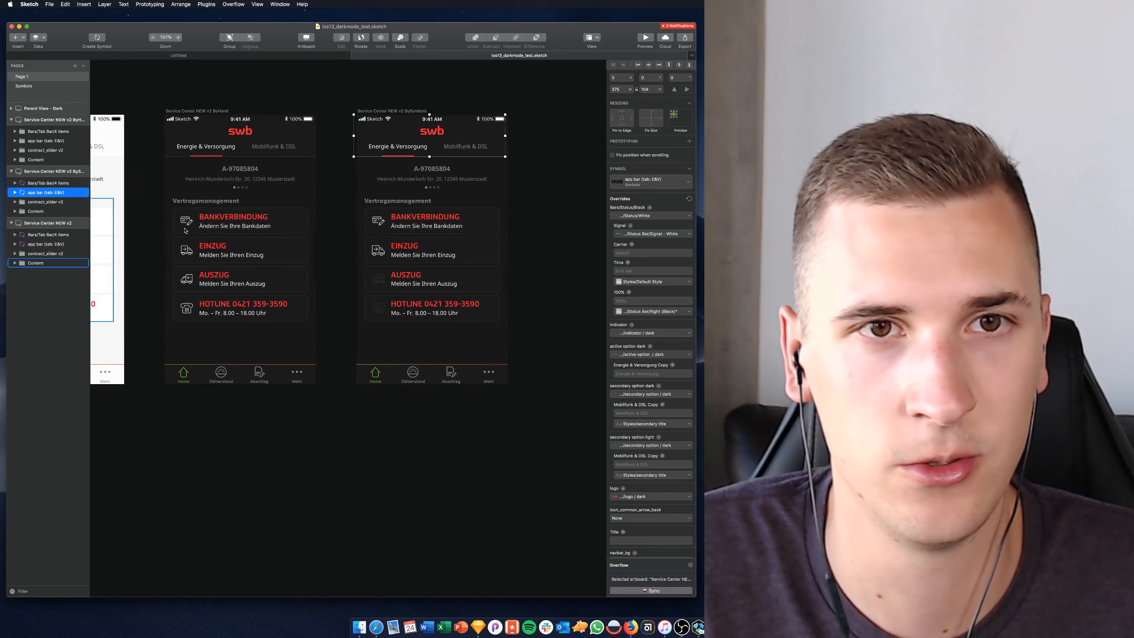
pyautogui.scroll(2, 357, 180)
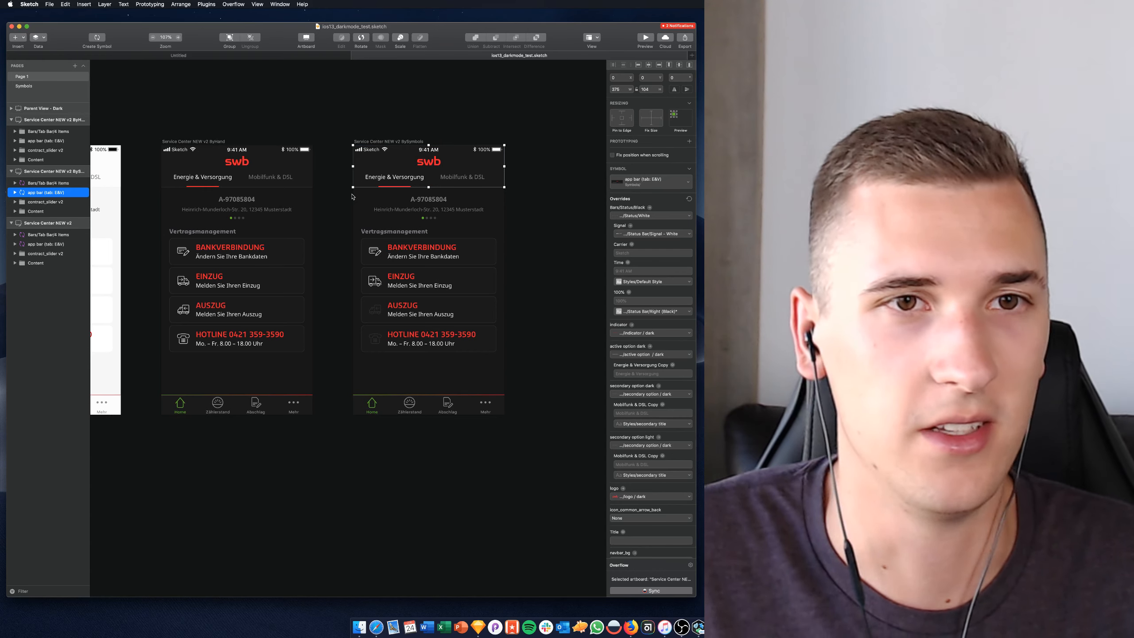
pyautogui.click(370, 143)
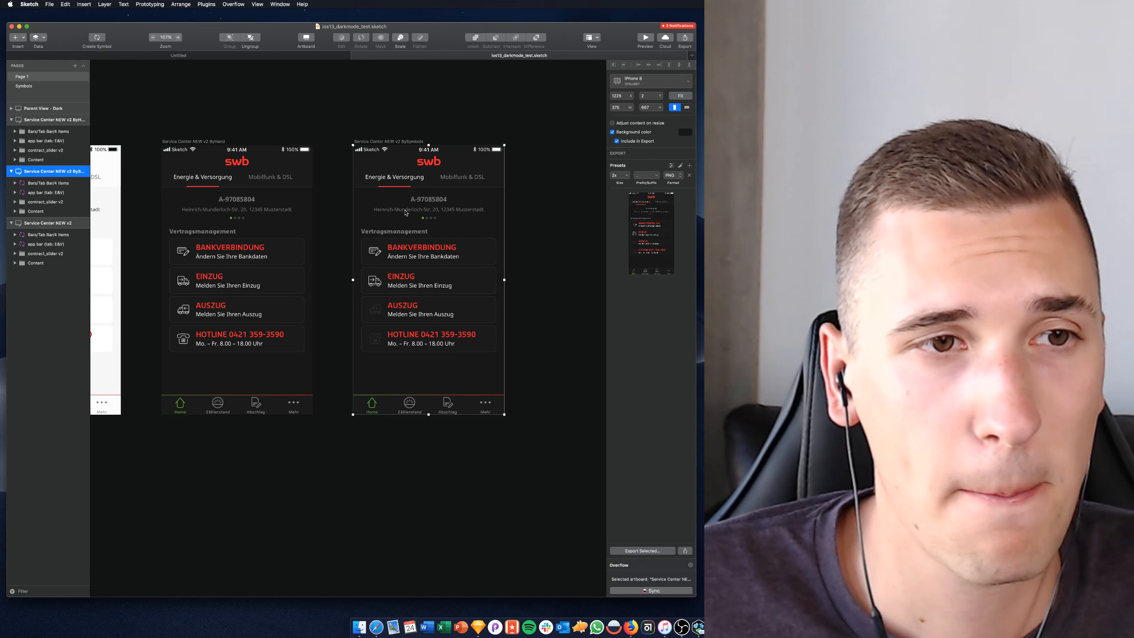
pyautogui.click(448, 173)
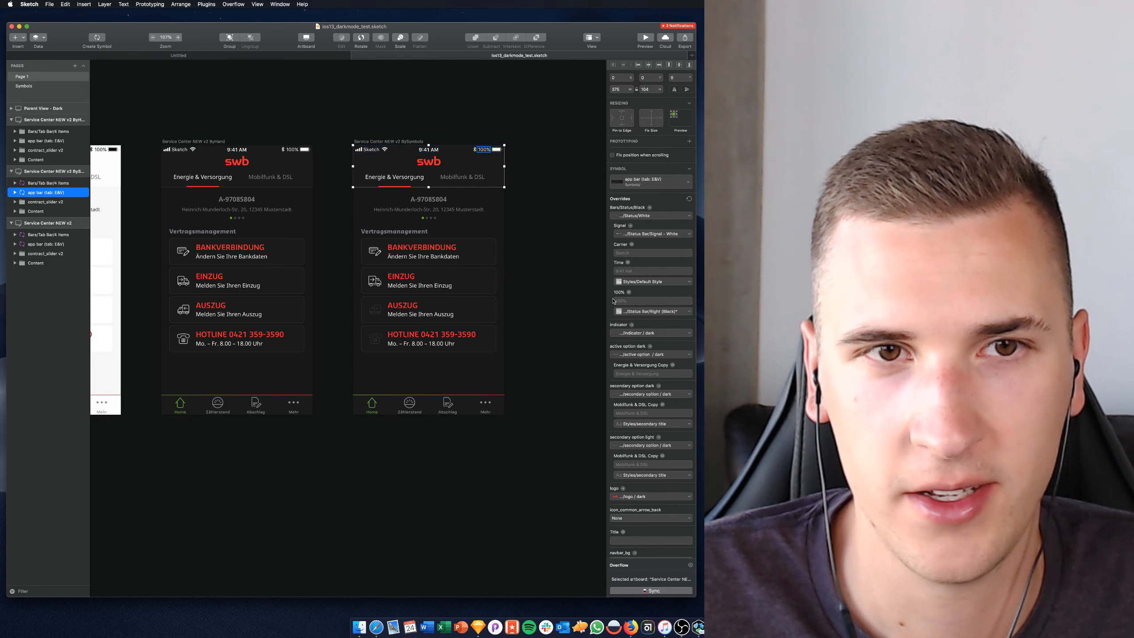
pyautogui.hscroll(-10, 413, 175)
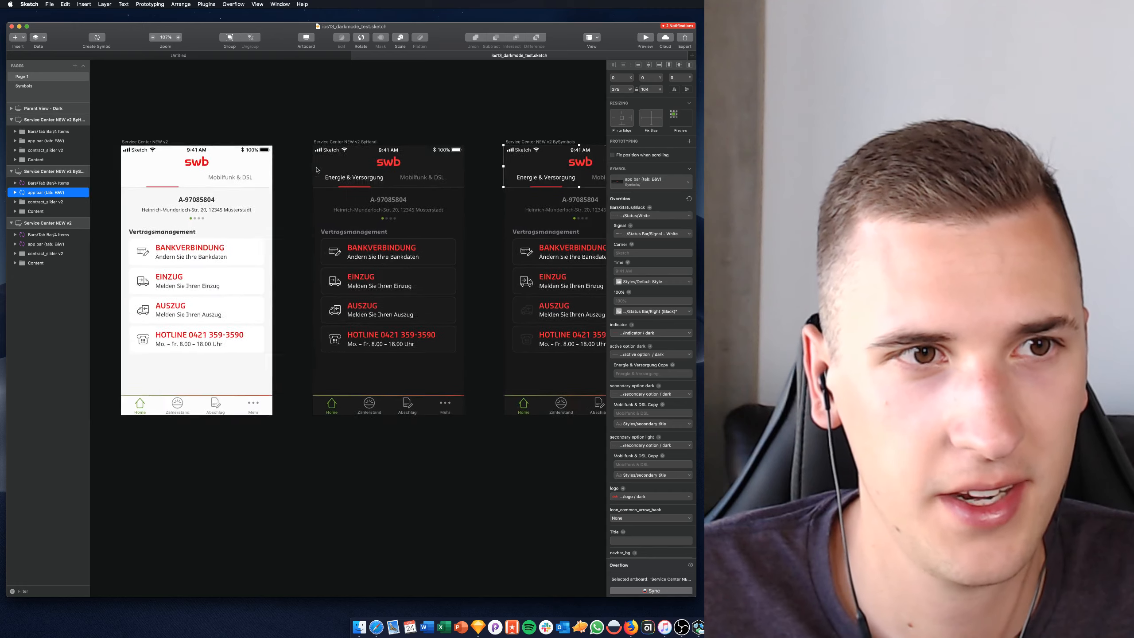
pyautogui.hscroll(1, 316, 169)
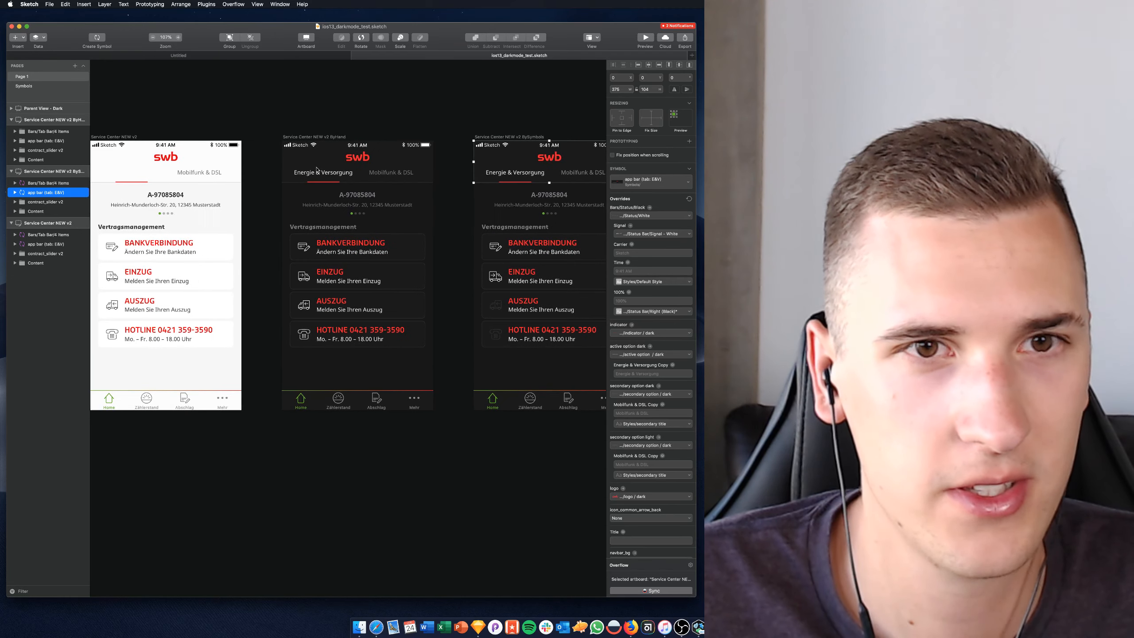
pyautogui.hscroll(3, 317, 169)
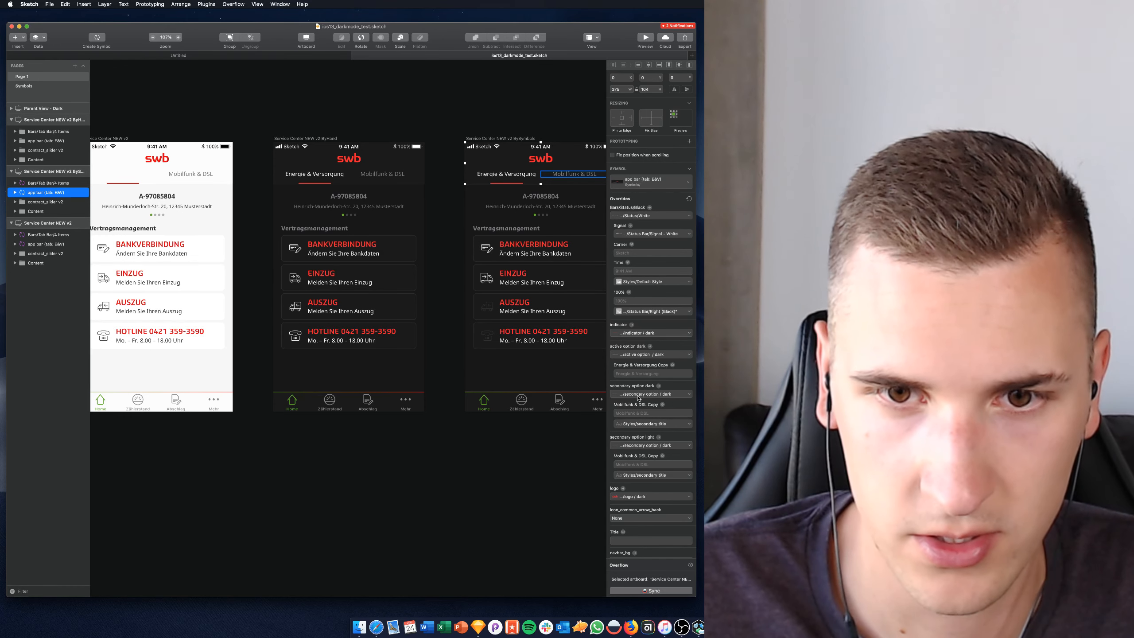
# Examine the variants available for the active option dark override of the BySymbols artboard's app bar
pyautogui.click(634, 355)
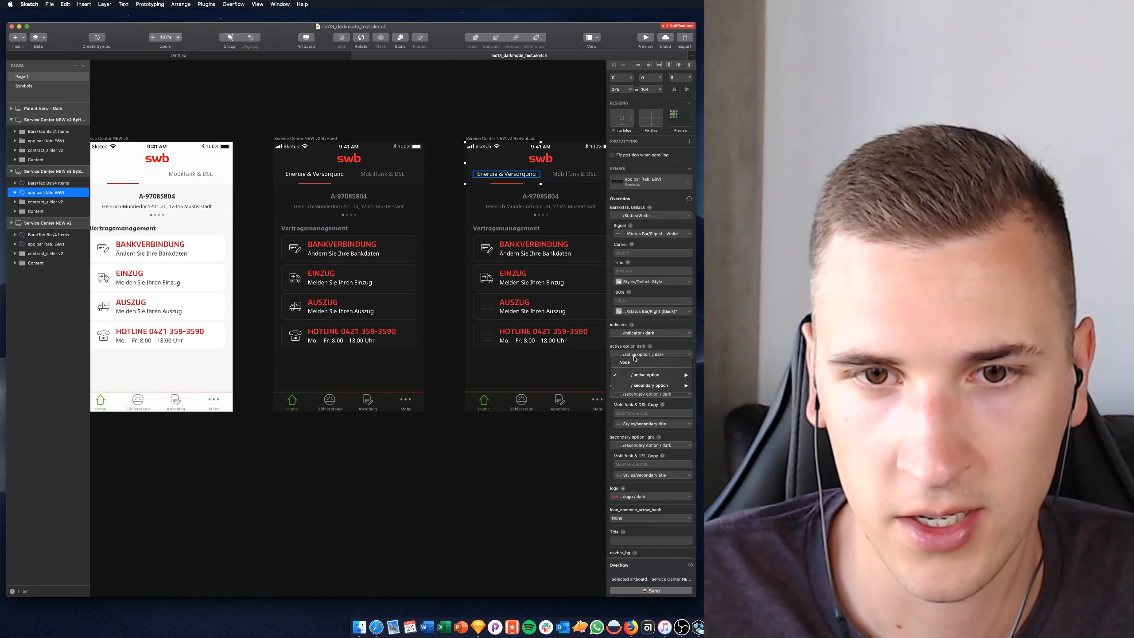
pyautogui.moveTo(639, 378)
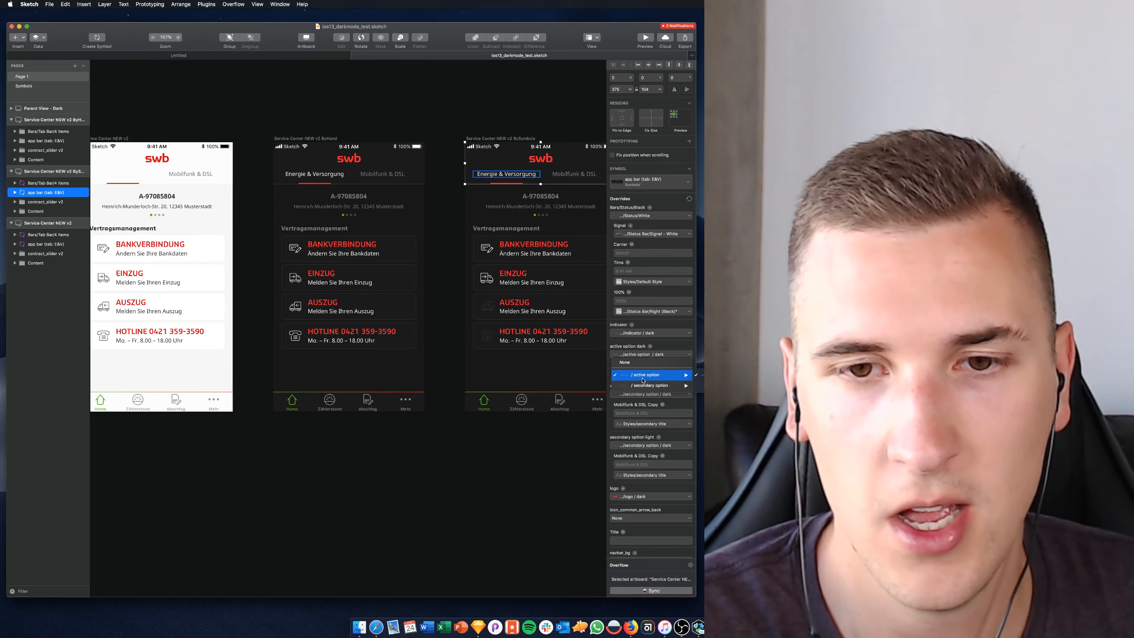
pyautogui.click(703, 385)
# Set the active option dark override of the light artboard's app bar to active option / light
pyautogui.click(133, 181)
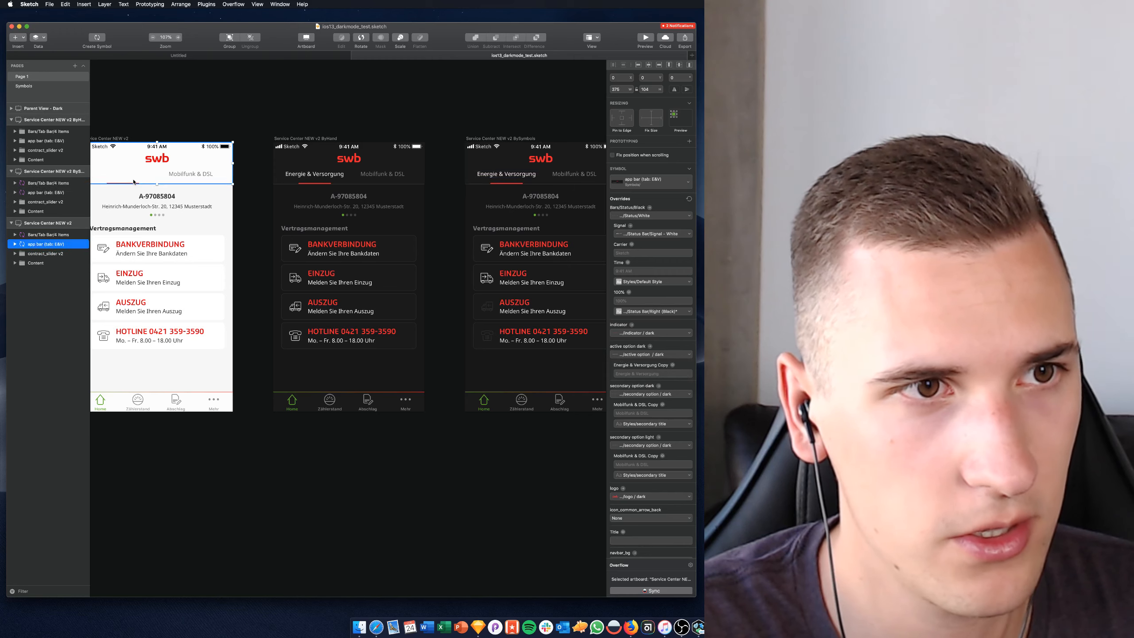
pyautogui.click(634, 356)
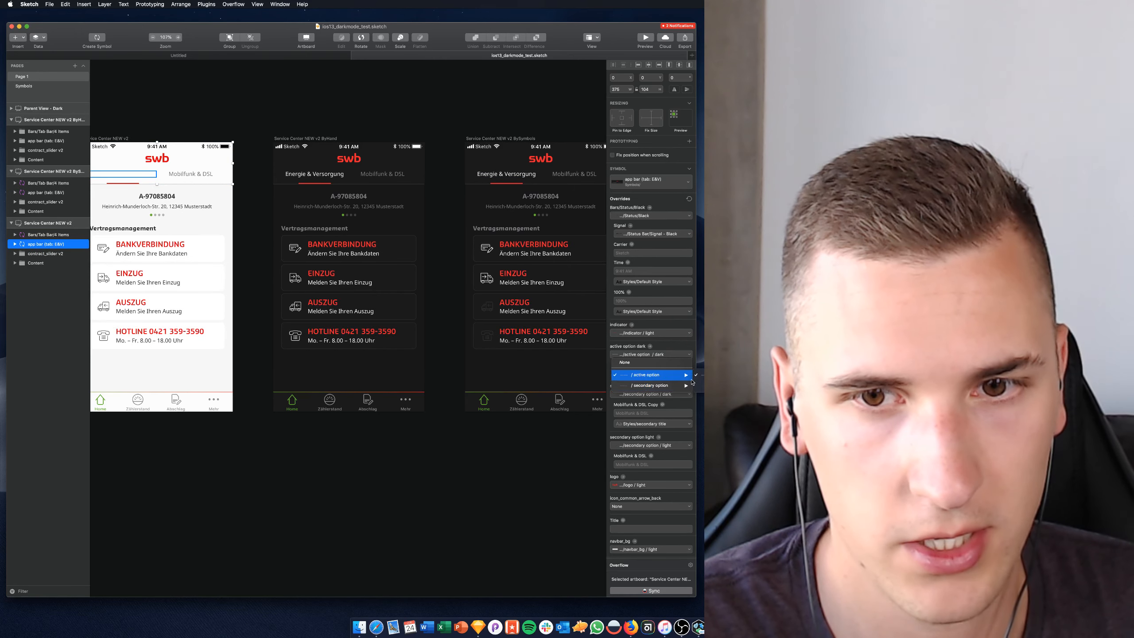
pyautogui.click(698, 385)
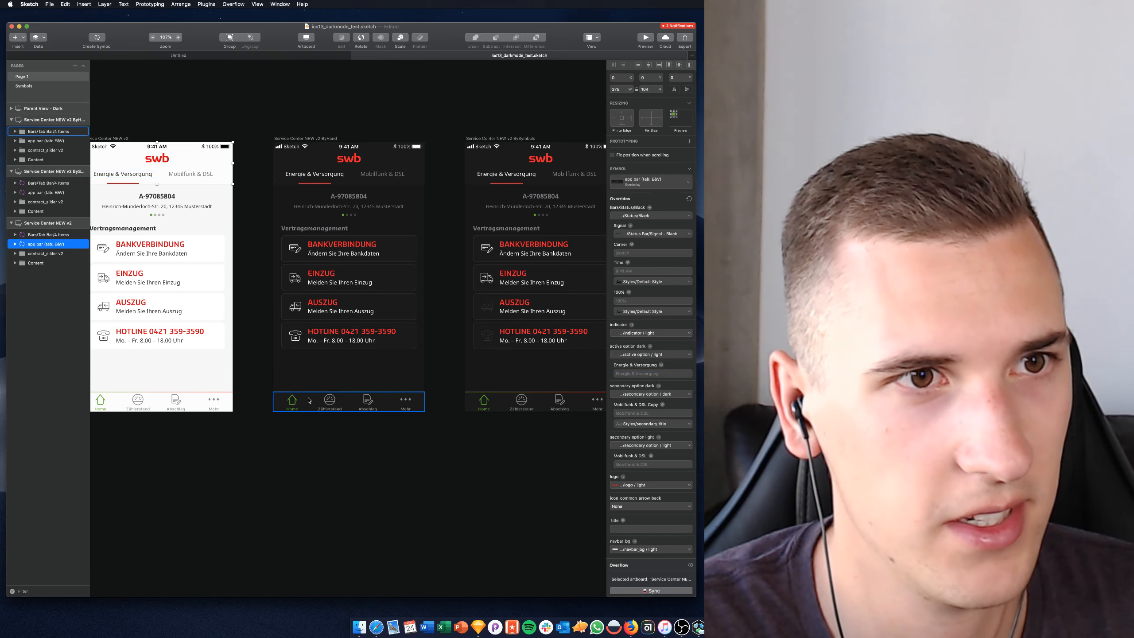
# Set the active option dark override of the BySymbols artboard's app bar to active option / light
pyautogui.hscroll(-3, 134, 178)
pyautogui.hscroll(5, 268, 223)
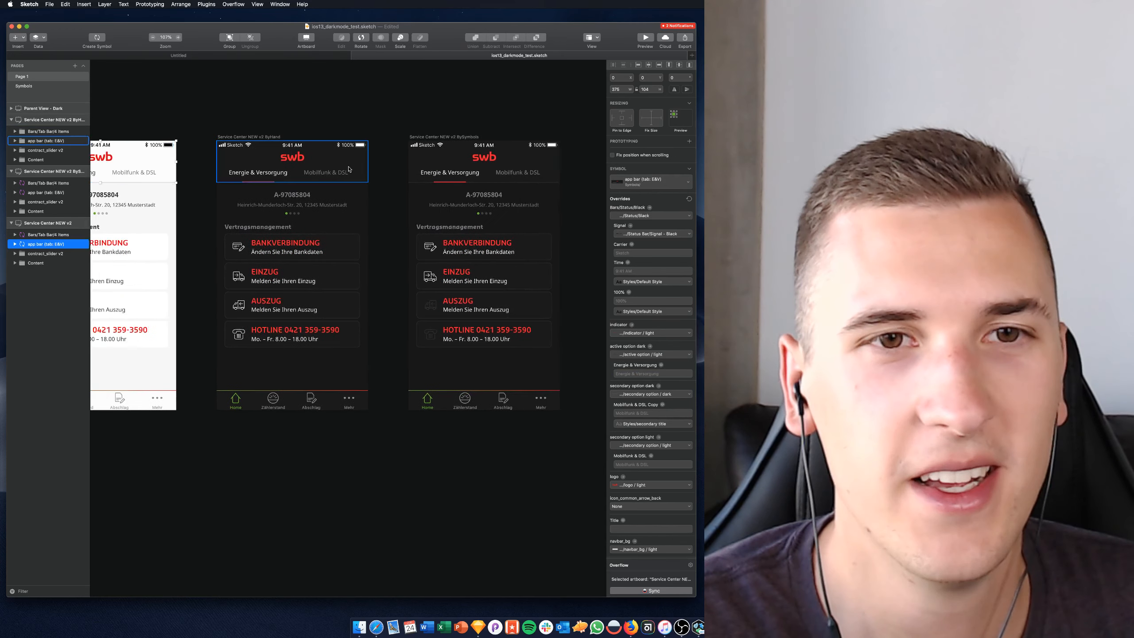
pyautogui.click(431, 177)
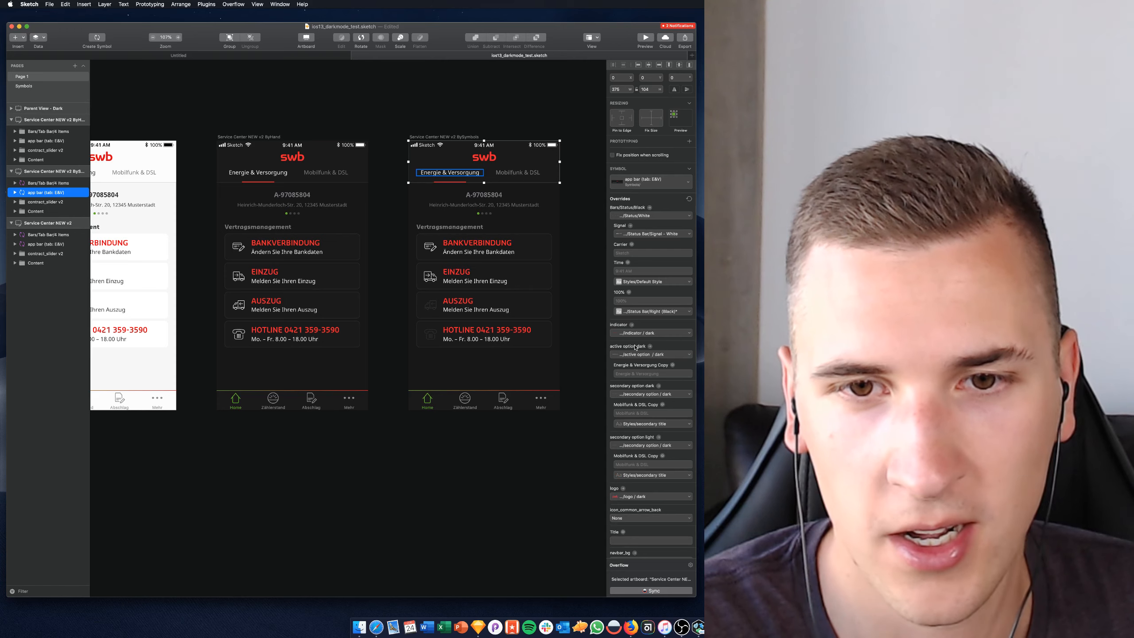
pyautogui.click(636, 354)
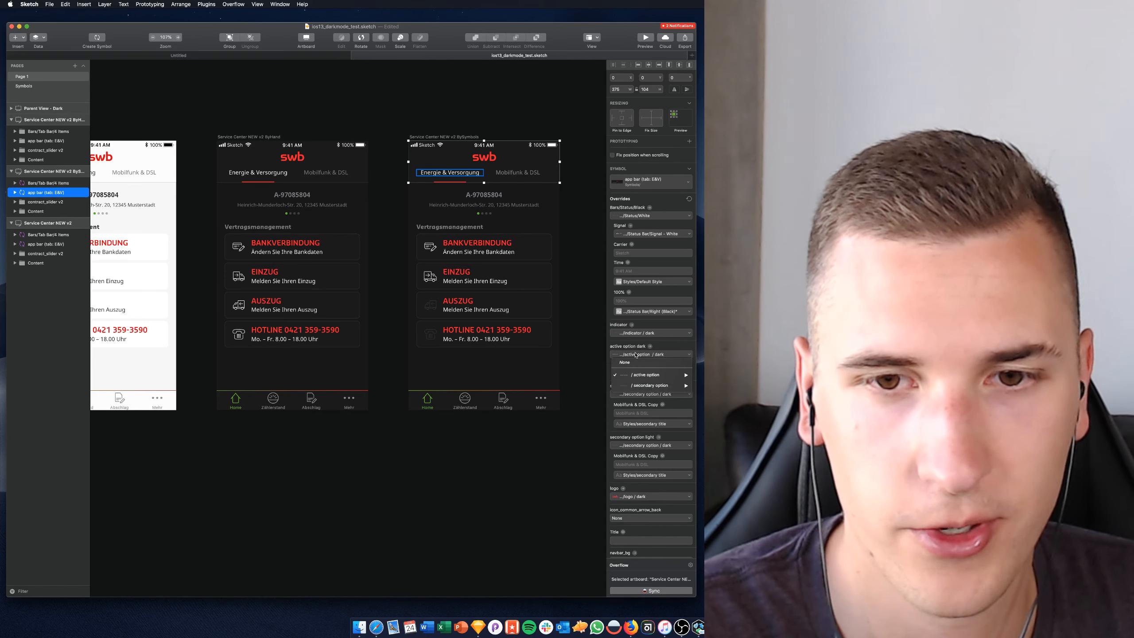
pyautogui.moveTo(645, 378)
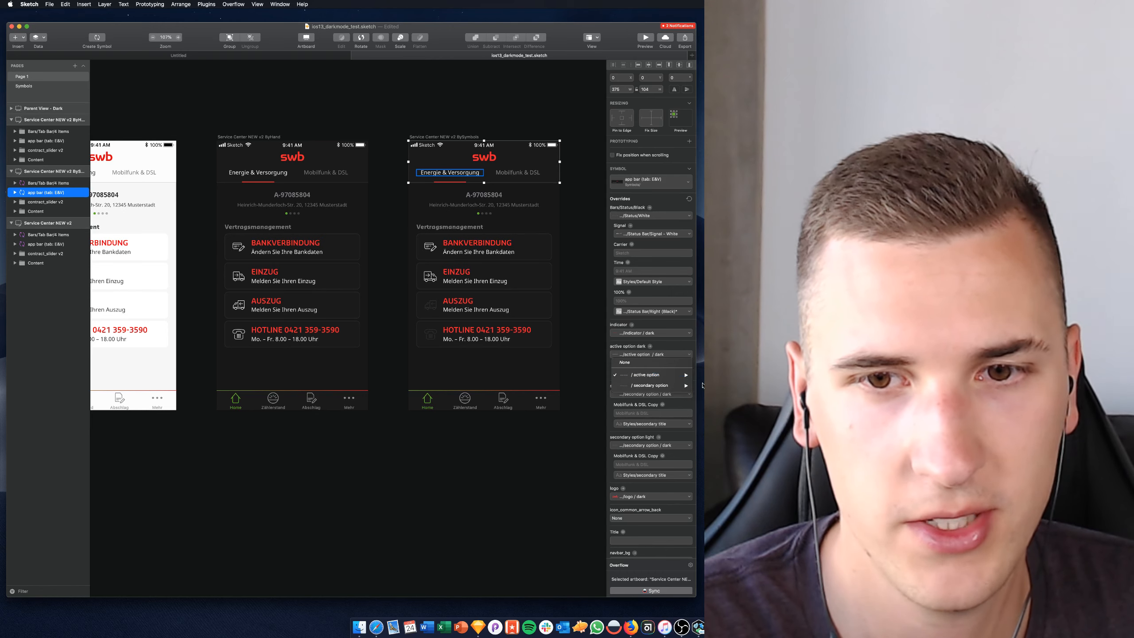
pyautogui.click(699, 385)
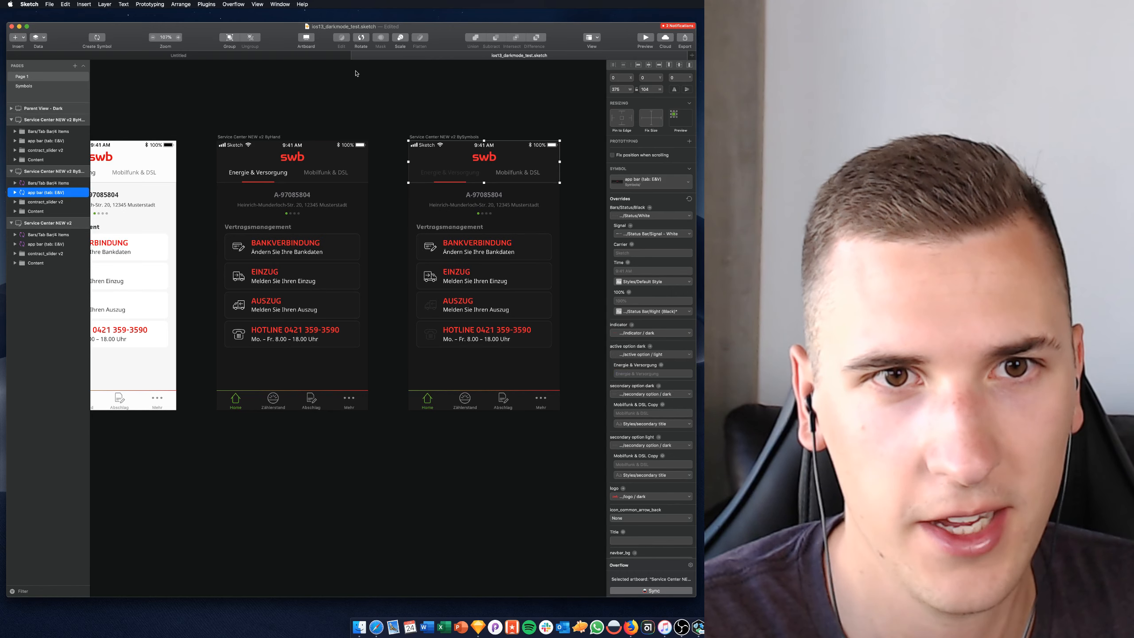
# Switch the BySymbols app bar's active option dark override back to active option / dark
pyautogui.hscroll(-3, 432, 189)
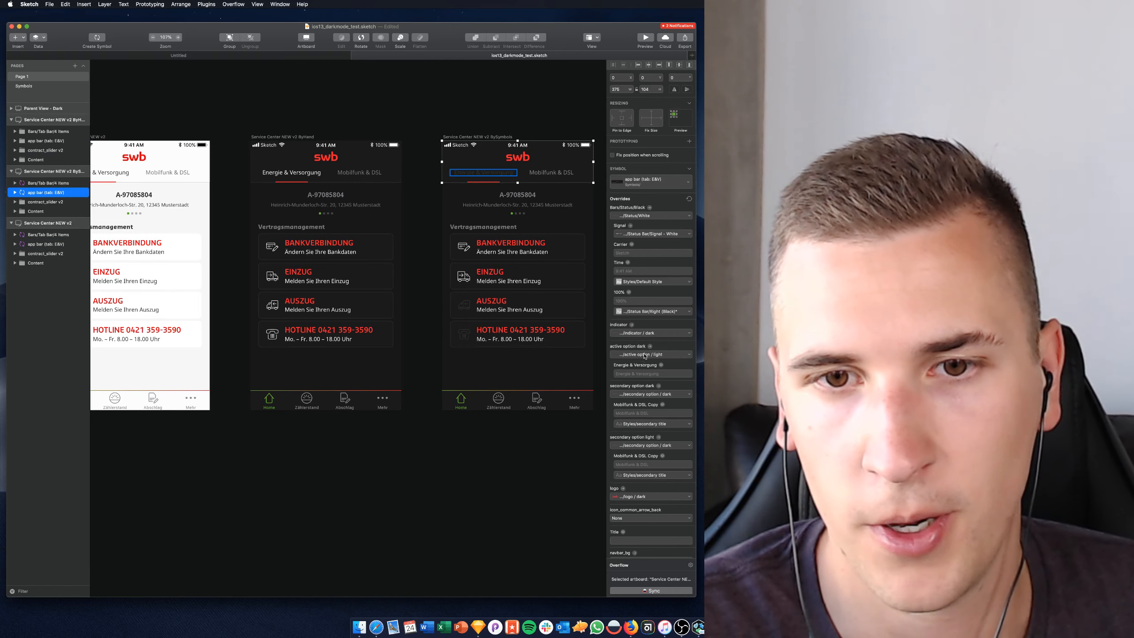
pyautogui.click(648, 354)
pyautogui.click(698, 374)
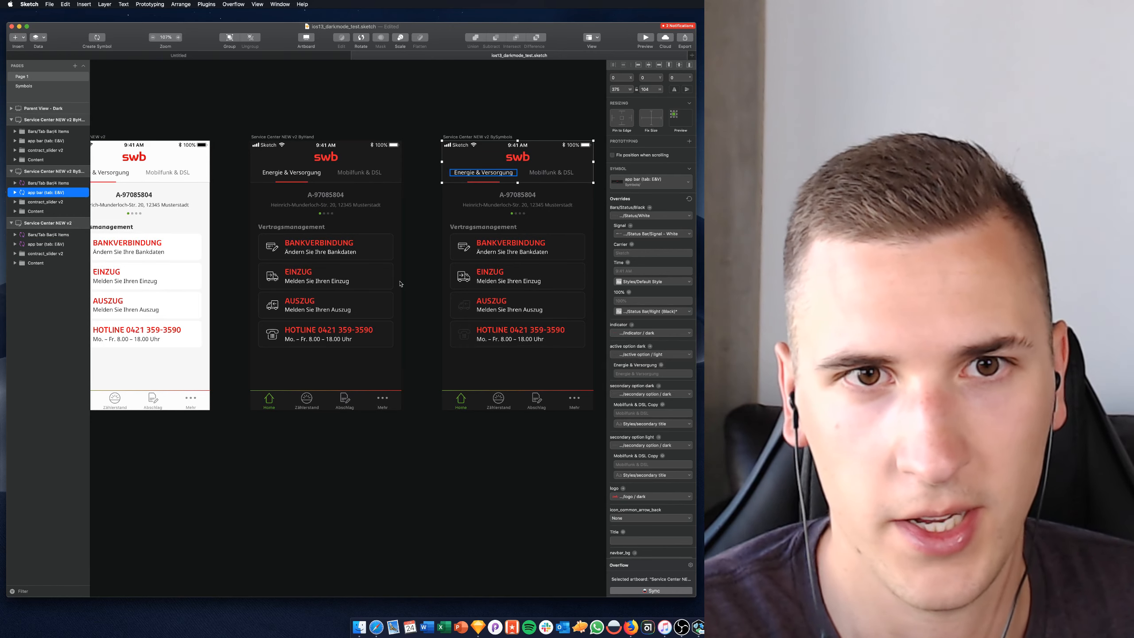
# Set the BySymbols app bar's active option dark override to secondary option / dark
pyautogui.hscroll(4, 401, 283)
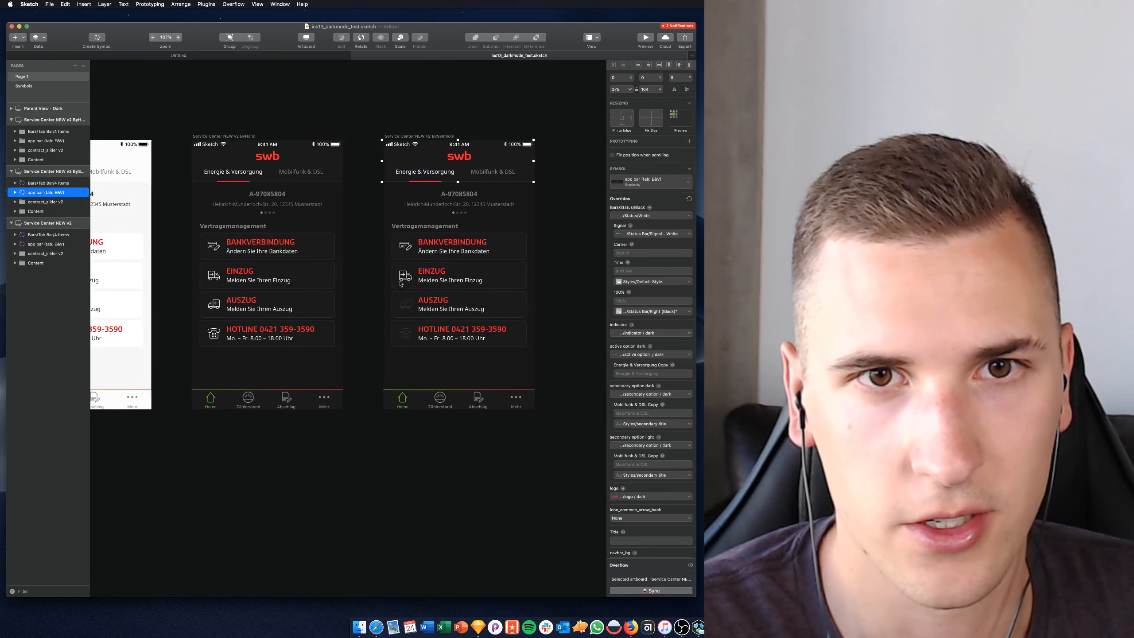
pyautogui.click(633, 355)
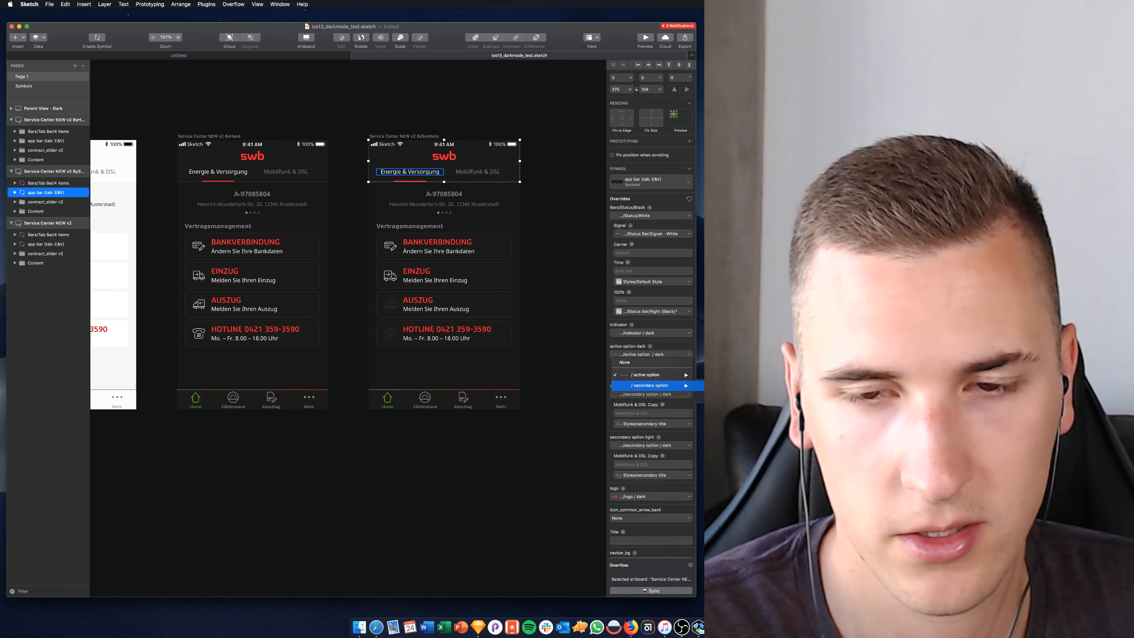
pyautogui.click(701, 385)
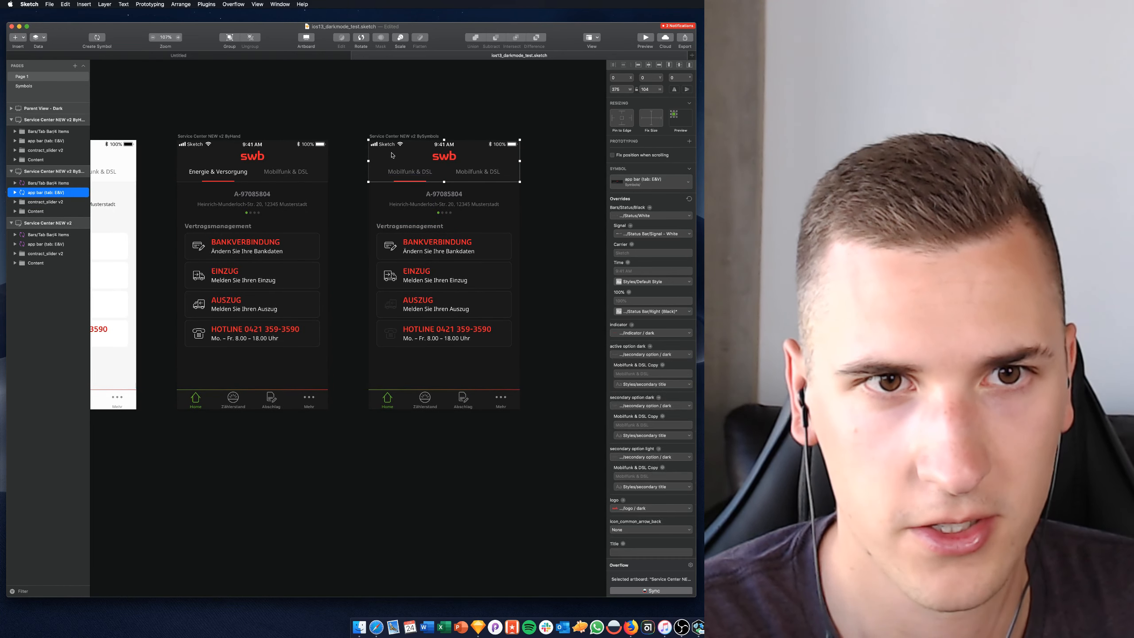
# Set the BySymbols app bar's secondary option dark override to active option / dark and its secondary option light override to None
pyautogui.doubleClick(477, 173)
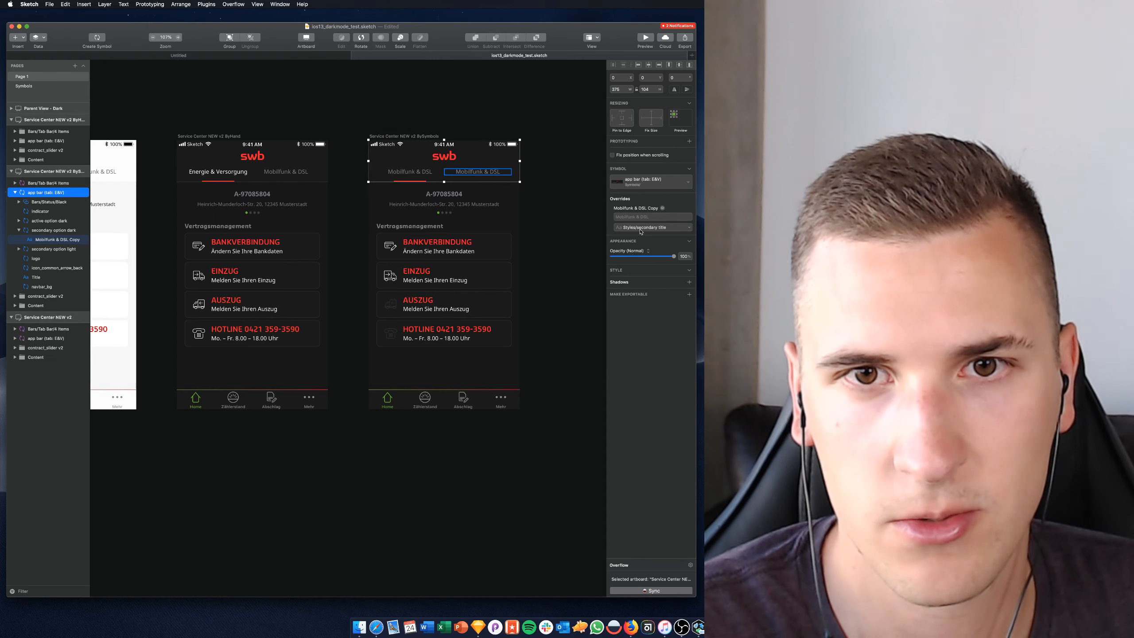
pyautogui.click(415, 157)
pyautogui.press('Escape')
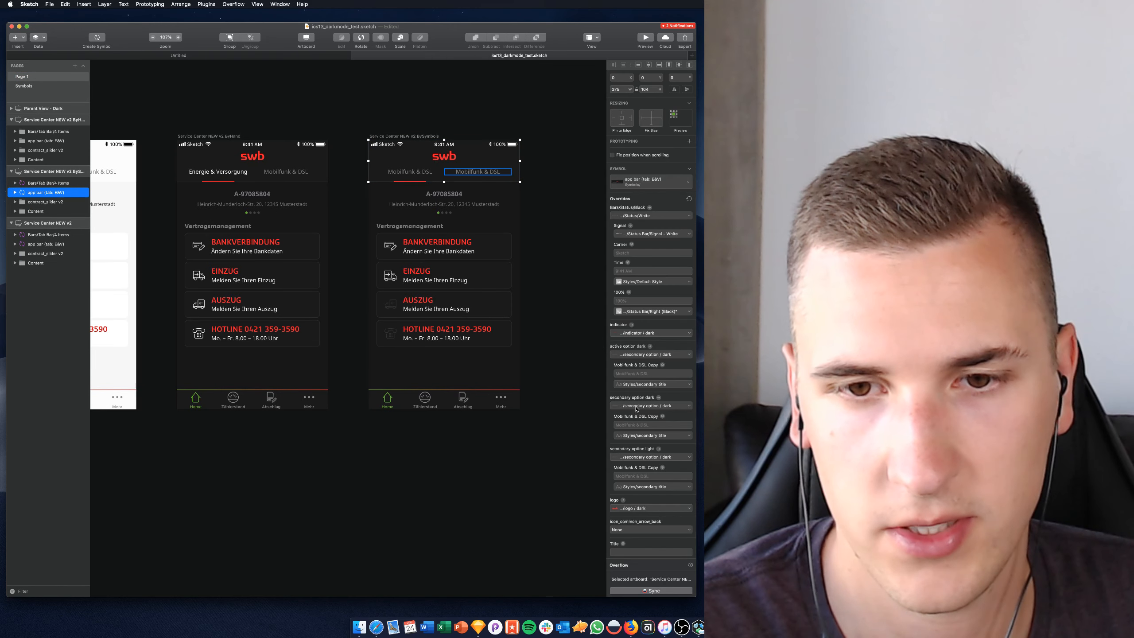
pyautogui.click(636, 406)
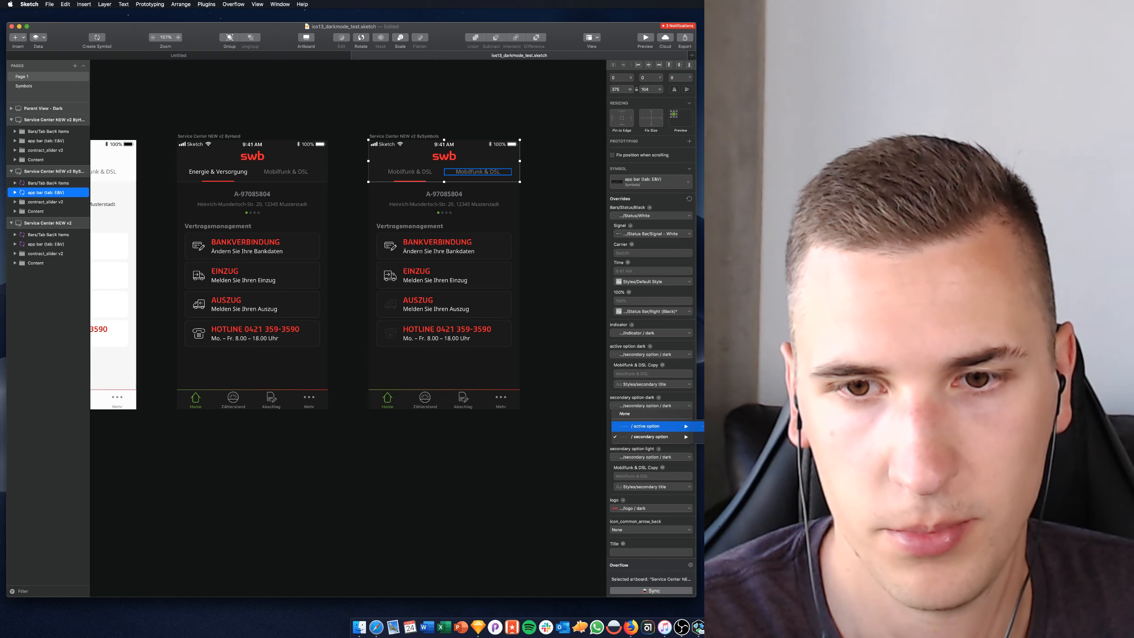
pyautogui.click(719, 426)
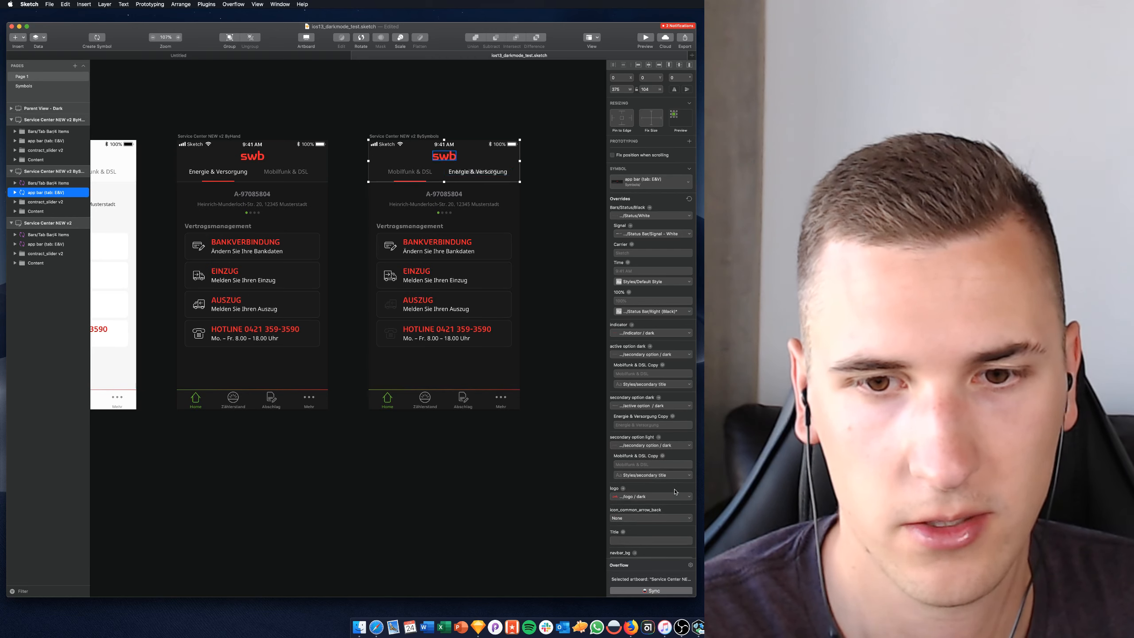
pyautogui.click(631, 446)
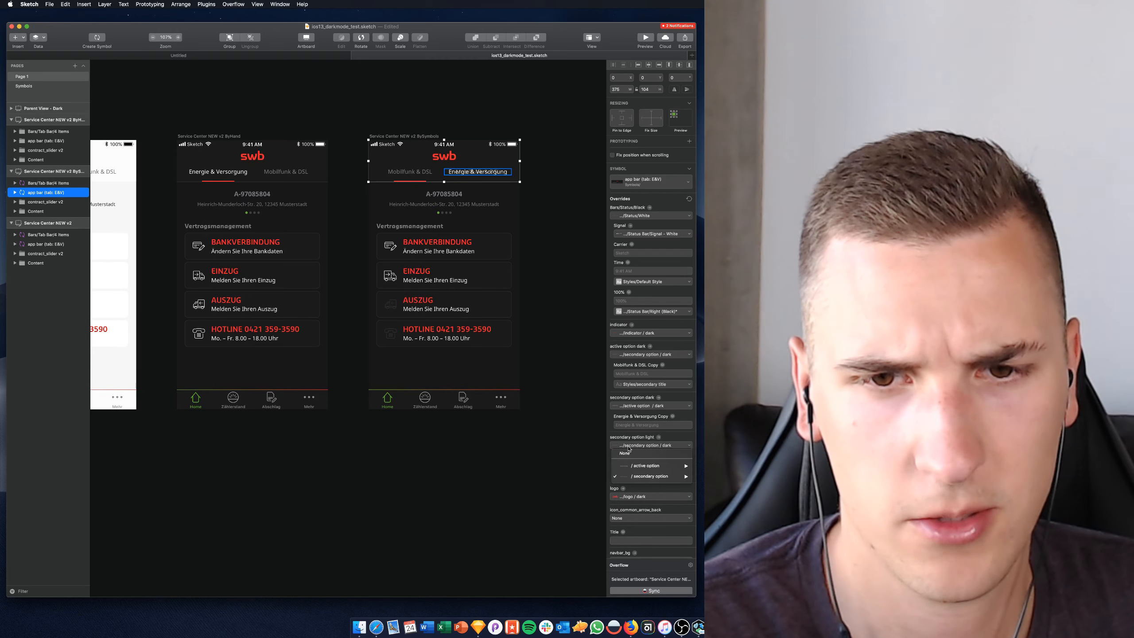
pyautogui.click(626, 453)
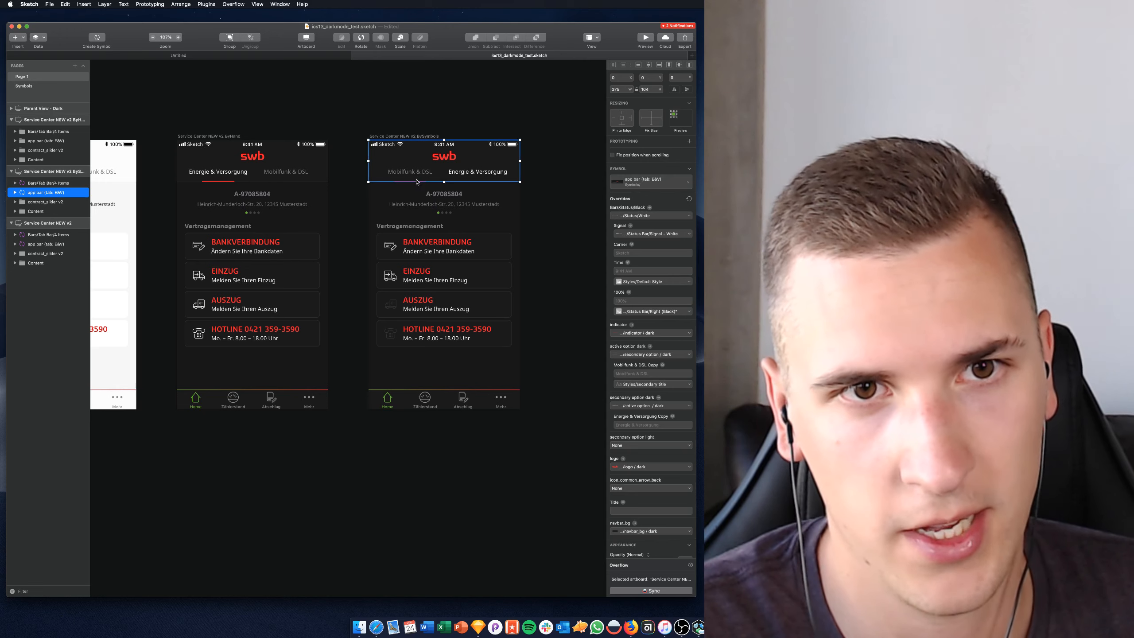
# Set the BySymbols app bar's active option dark override to active option / dark and its secondary option dark override to secondary option / dark
pyautogui.doubleClick(411, 182)
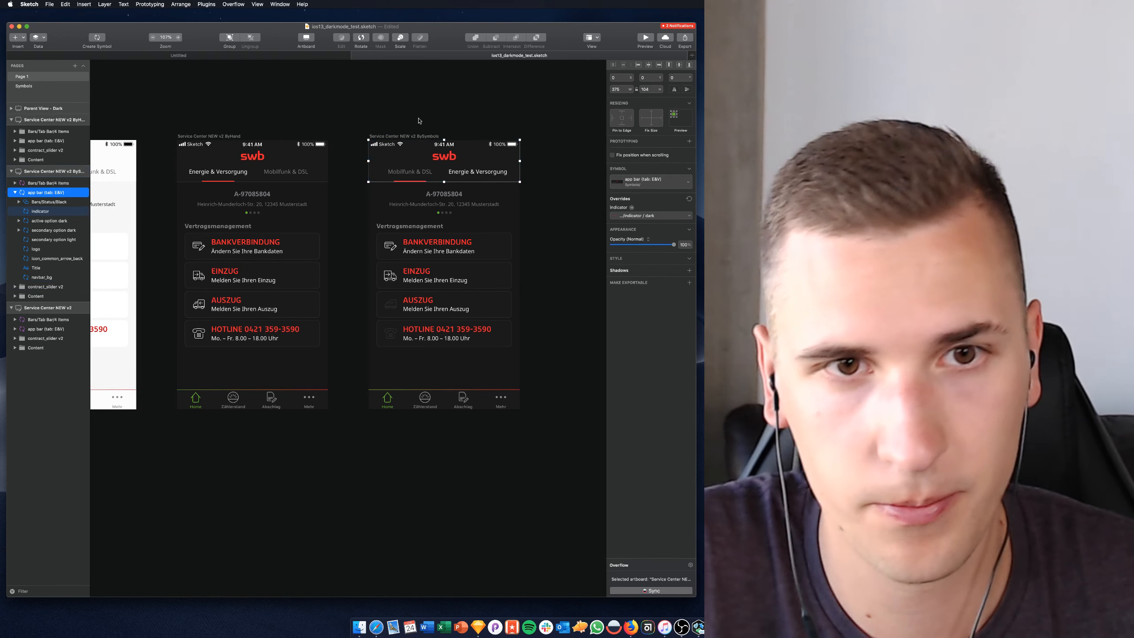
pyautogui.click(432, 131)
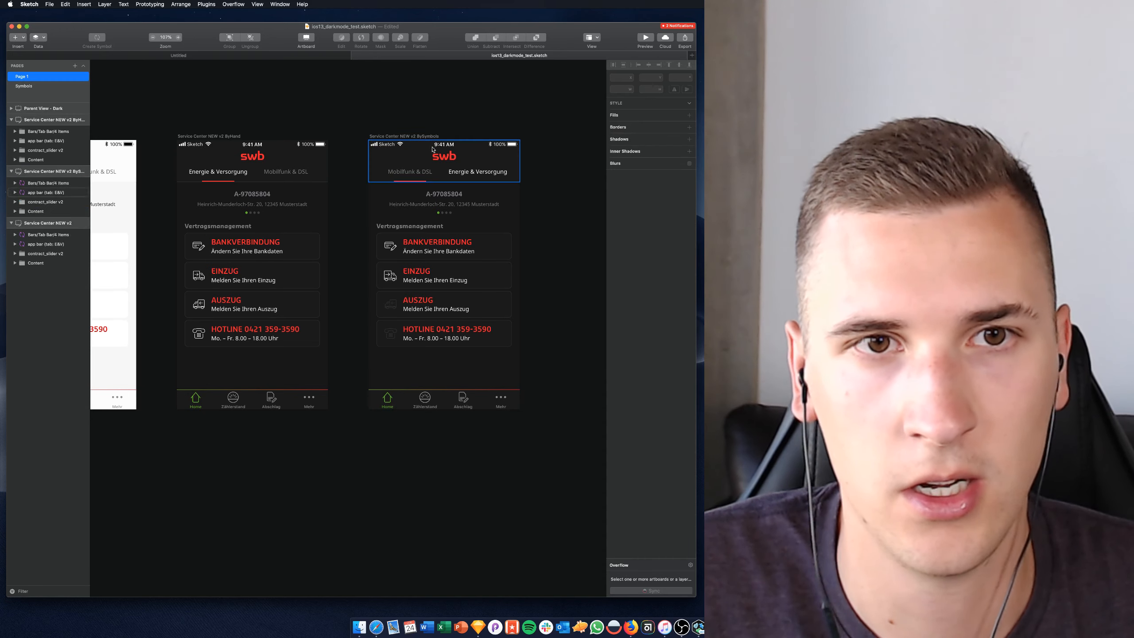
pyautogui.click(441, 144)
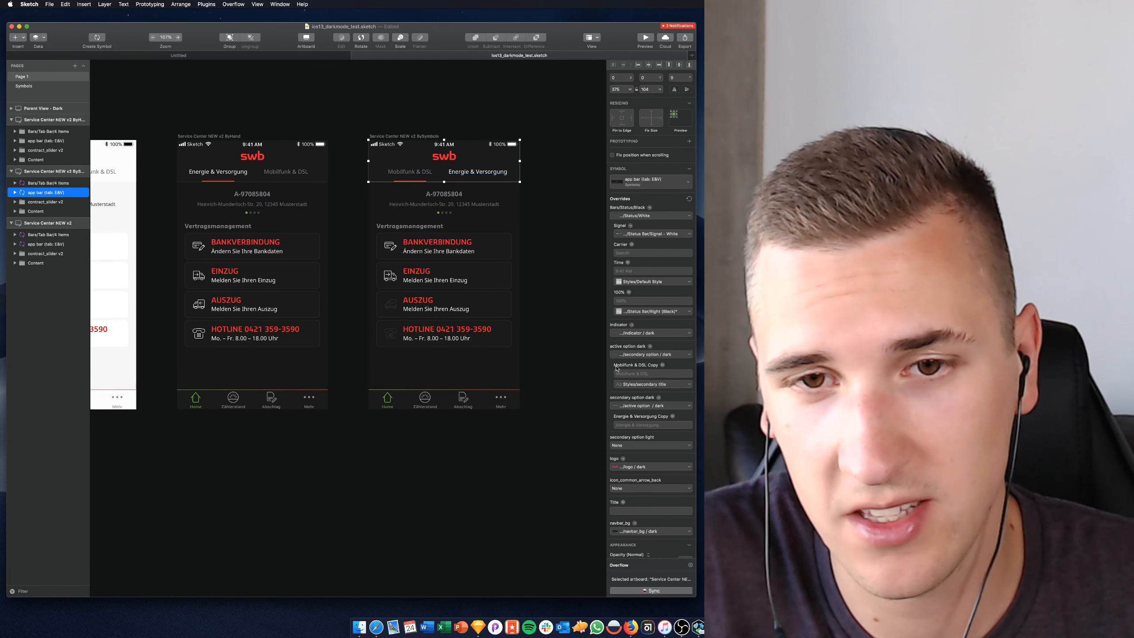
pyautogui.click(625, 355)
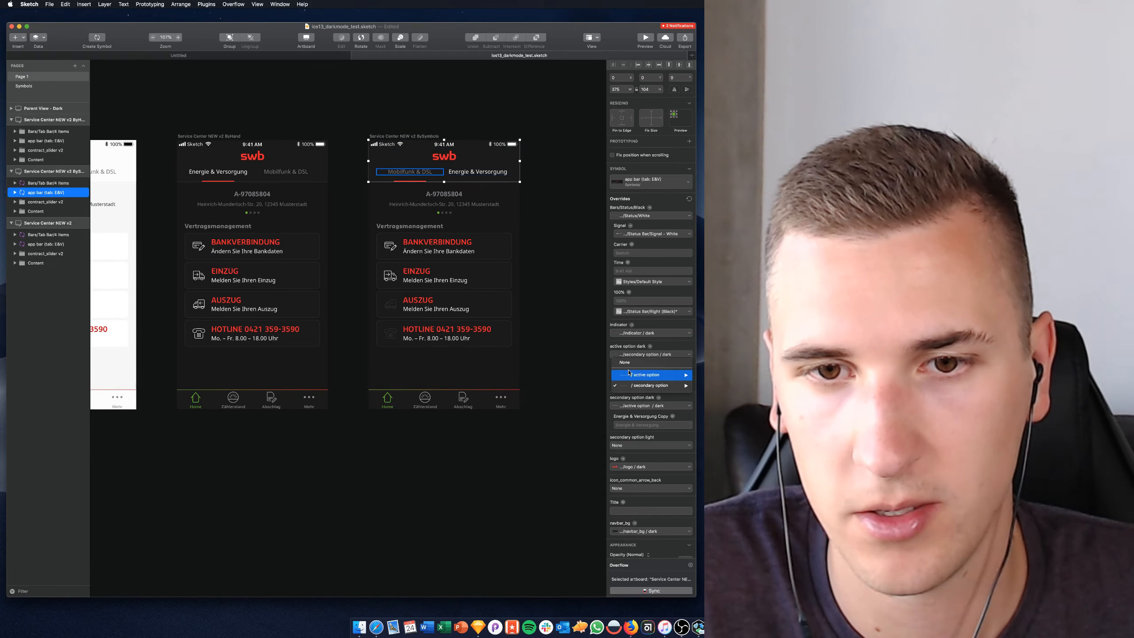
pyautogui.click(701, 377)
pyautogui.click(636, 393)
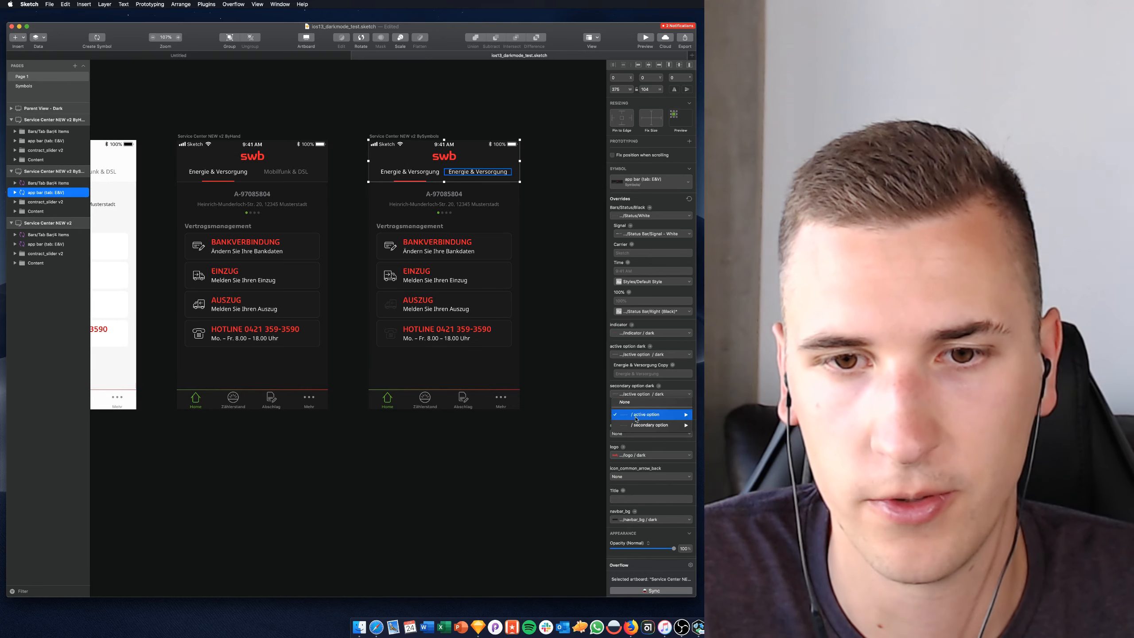
pyautogui.moveTo(649, 425)
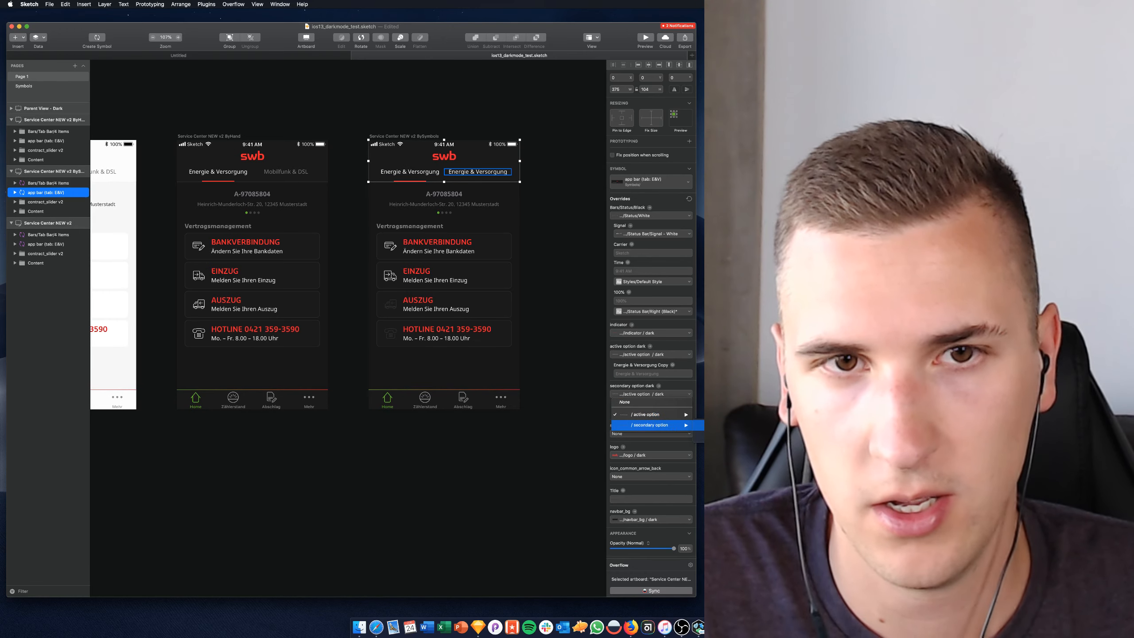
pyautogui.click(701, 425)
pyautogui.click(555, 173)
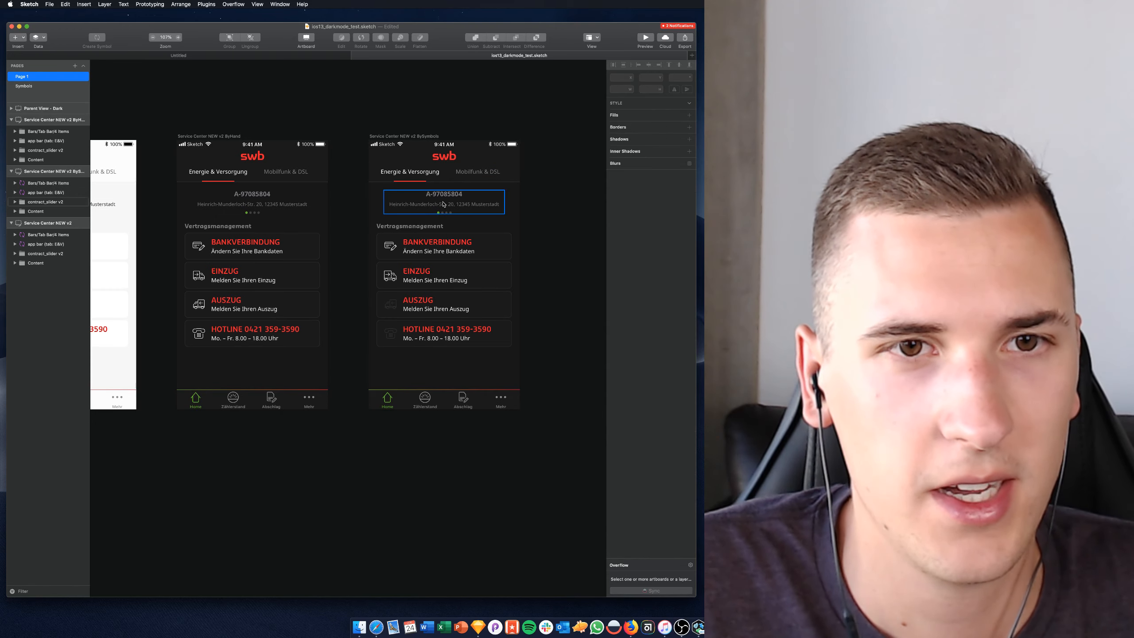
# Examine the text styles applied to the contract title, the address line and the Vertragsmanagement subheadline on the BySymbols artboard
pyautogui.click(443, 205)
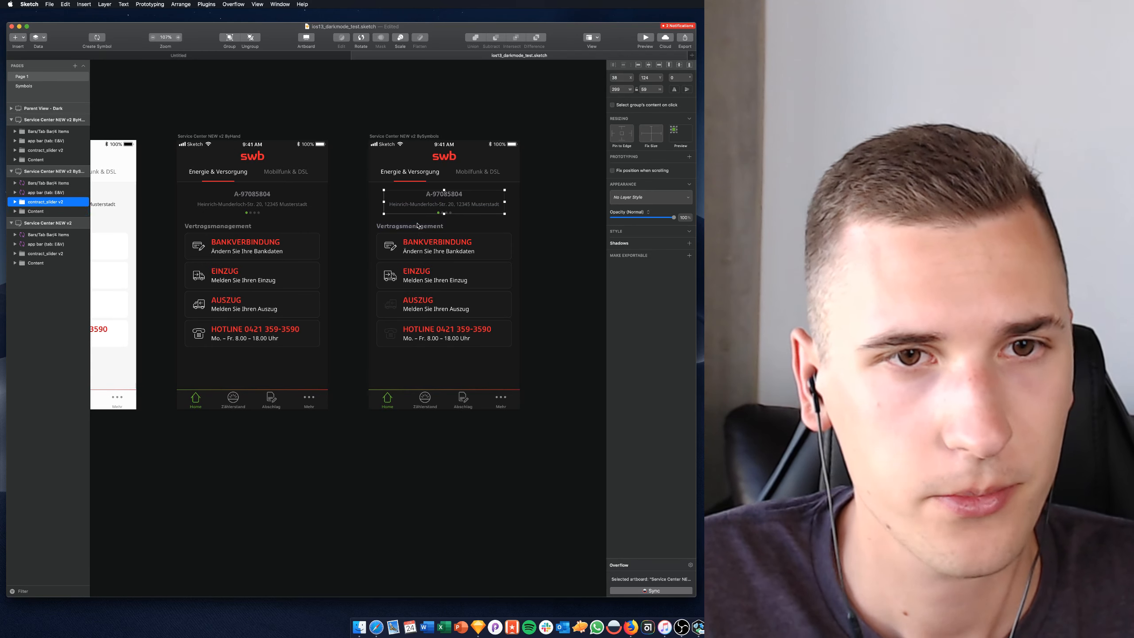
pyautogui.doubleClick(436, 198)
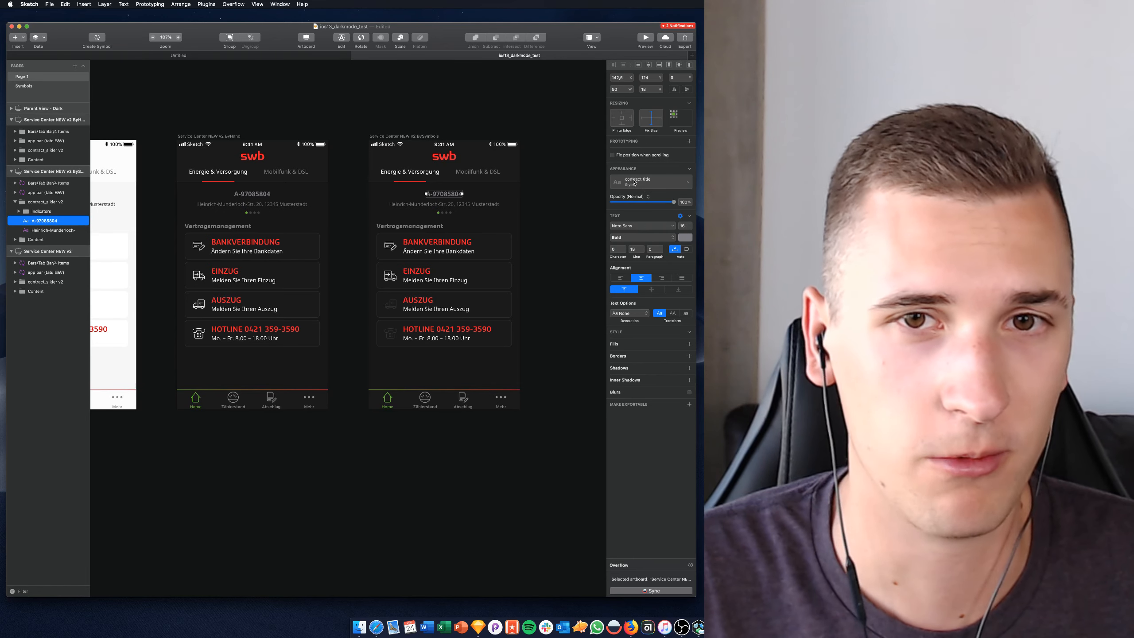
pyautogui.click(633, 181)
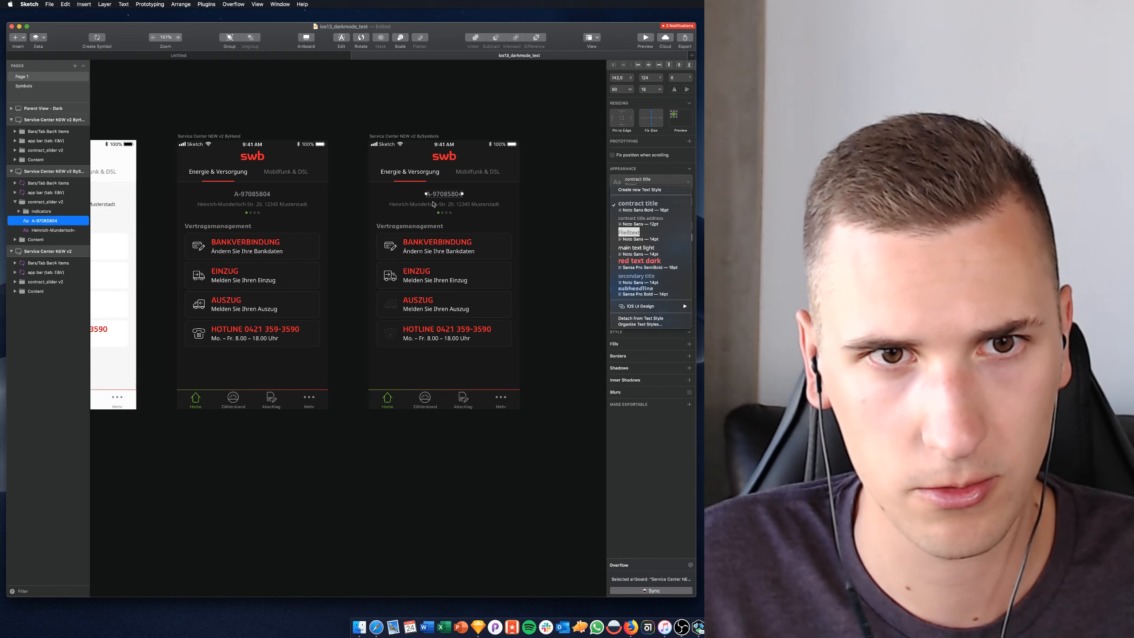
pyautogui.click(433, 205)
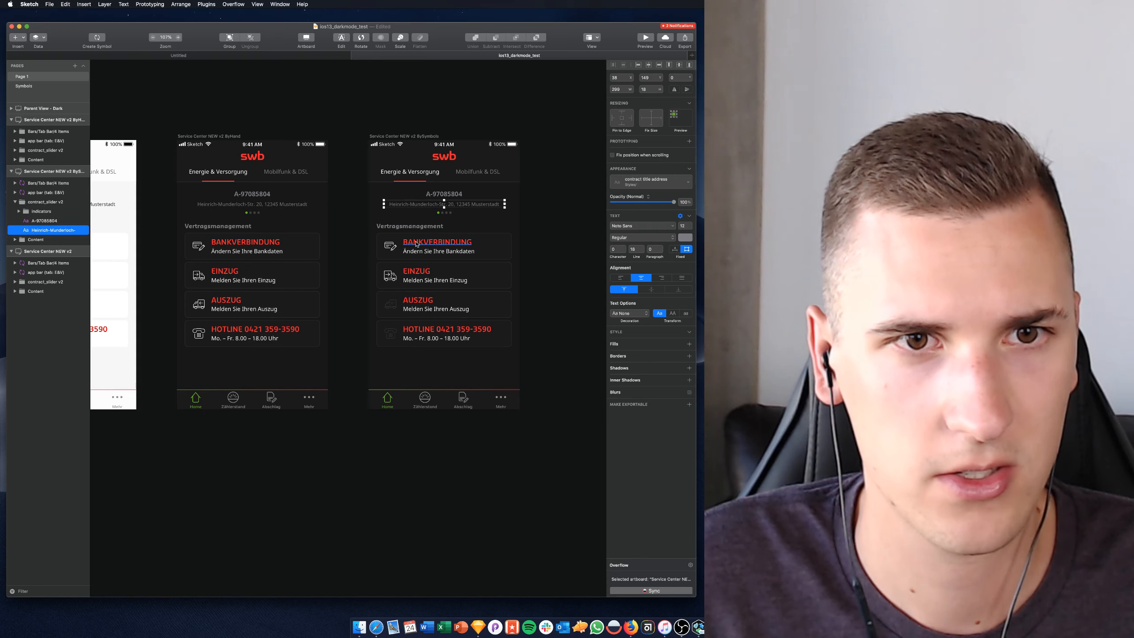
pyautogui.click(429, 226)
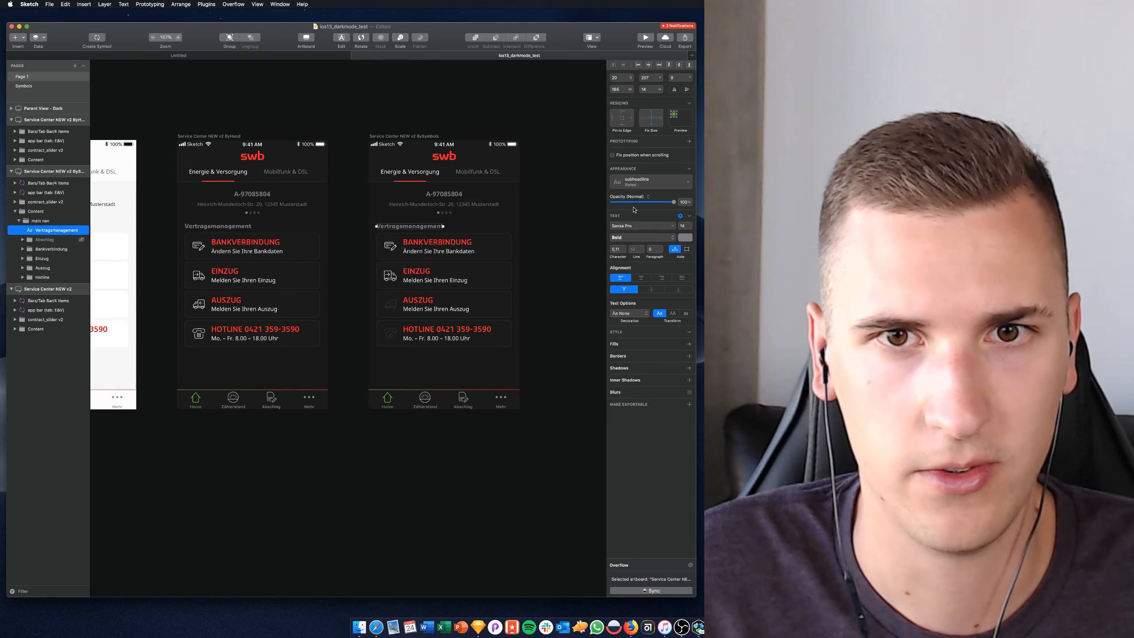
pyautogui.click(641, 183)
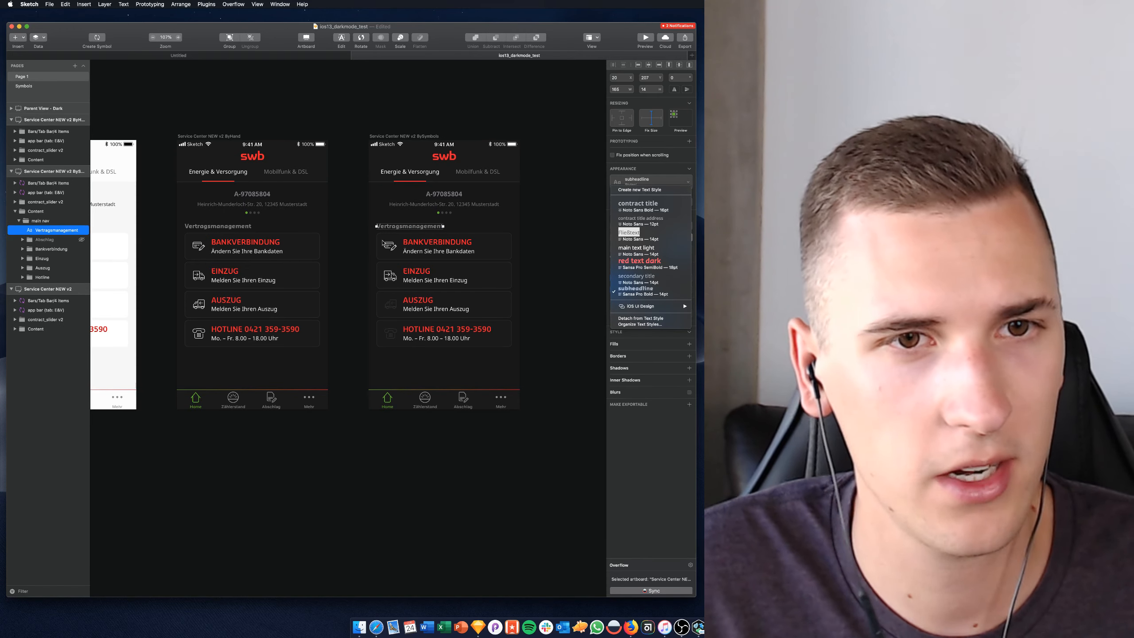
pyautogui.click(560, 221)
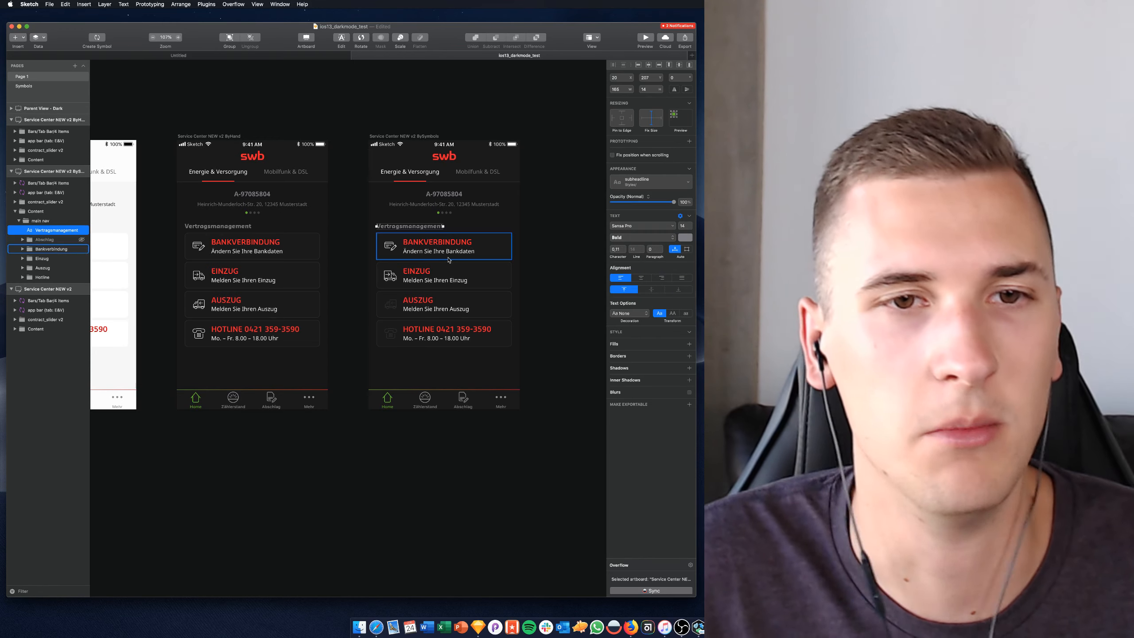
# Inspect the icon and the title's text style inside the BANKVERBINDUNG box on the BySymbols artboard
pyautogui.click(478, 256)
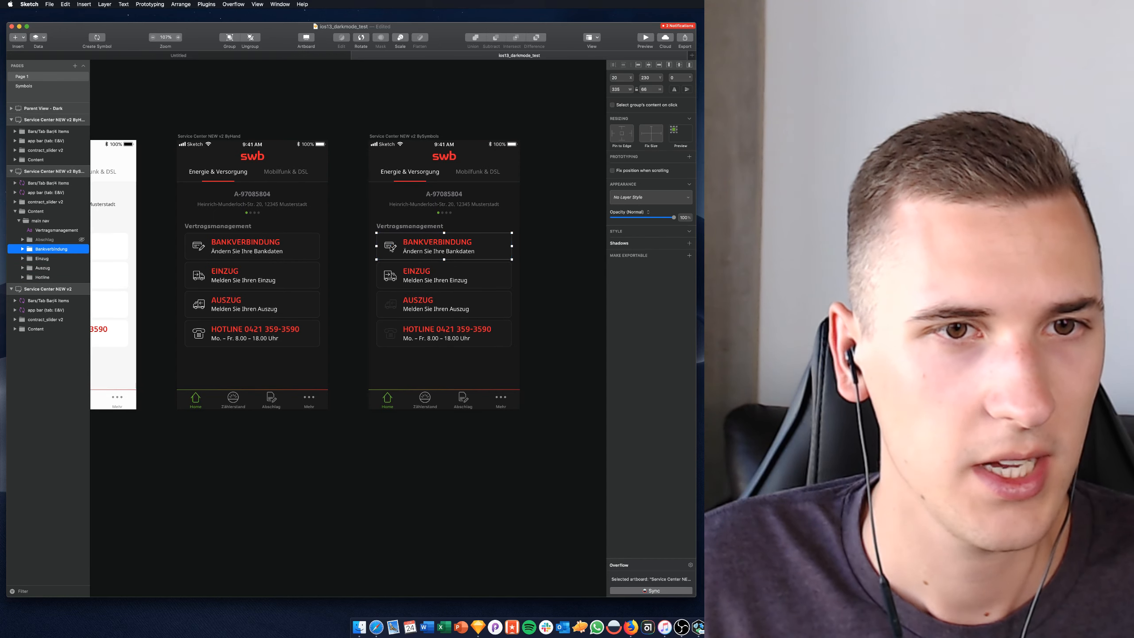
pyautogui.doubleClick(391, 249)
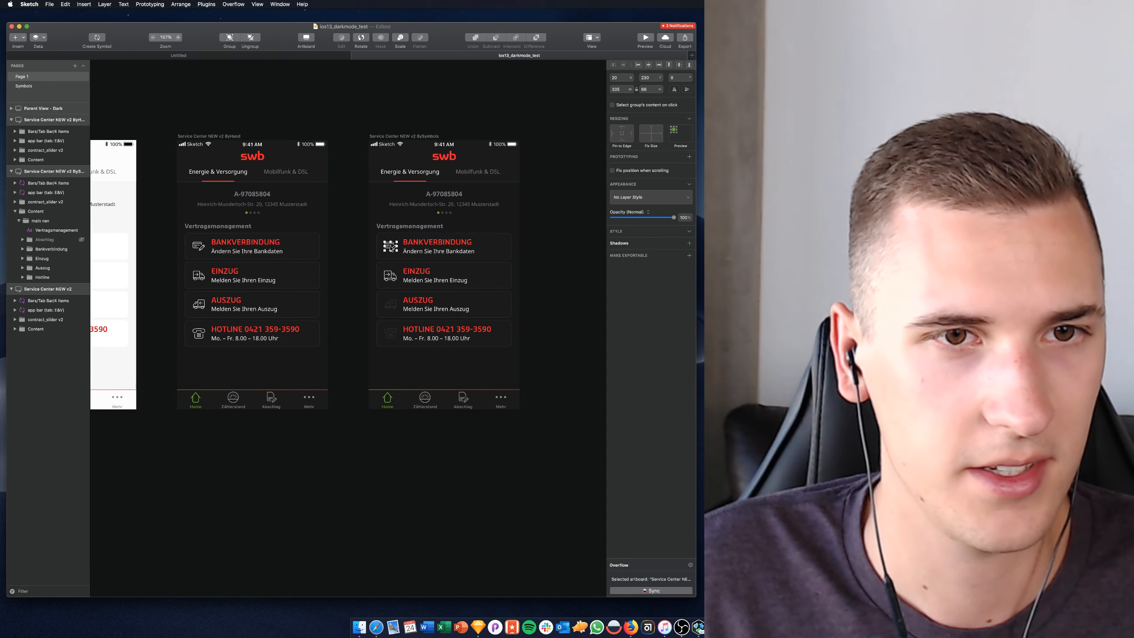
pyautogui.click(428, 243)
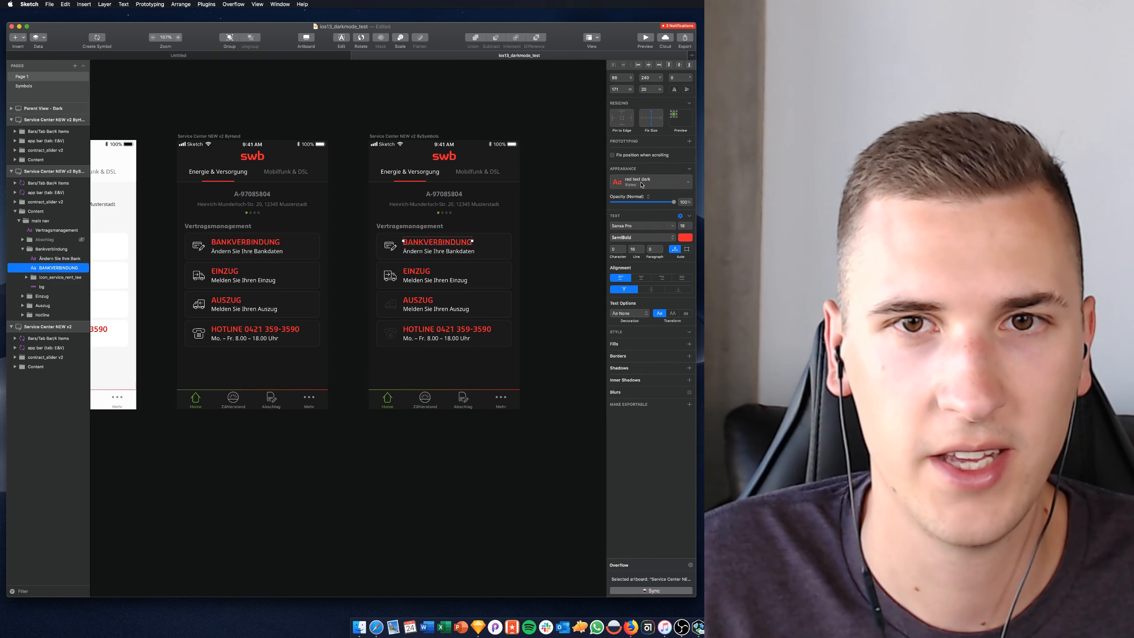
pyautogui.click(638, 183)
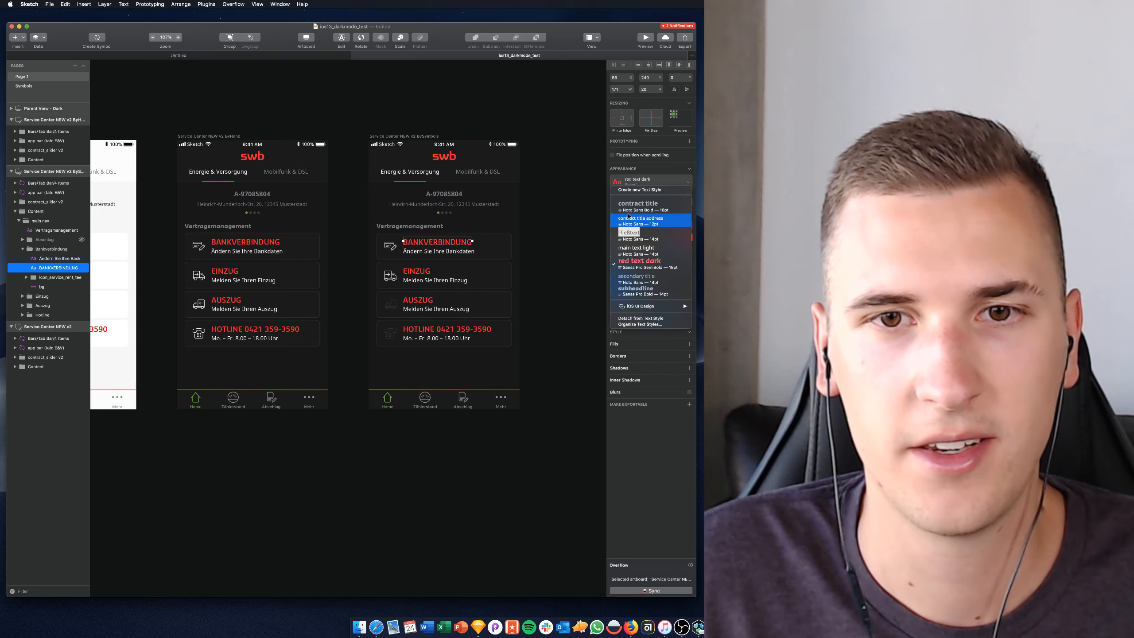
pyautogui.click(580, 168)
# Check the text style of the BANKVERBINDUNG title on the light and ByHand artboards, and of the ByHand hotline title
pyautogui.hscroll(-2, 580, 167)
pyautogui.hscroll(-3, 580, 168)
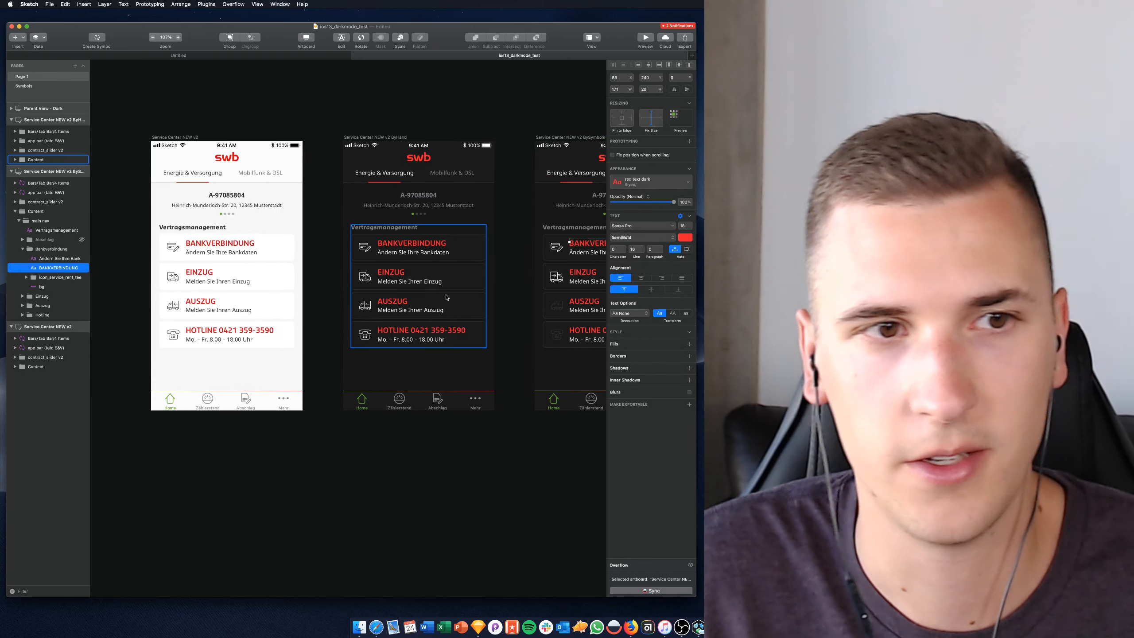
pyautogui.hscroll(1, 447, 297)
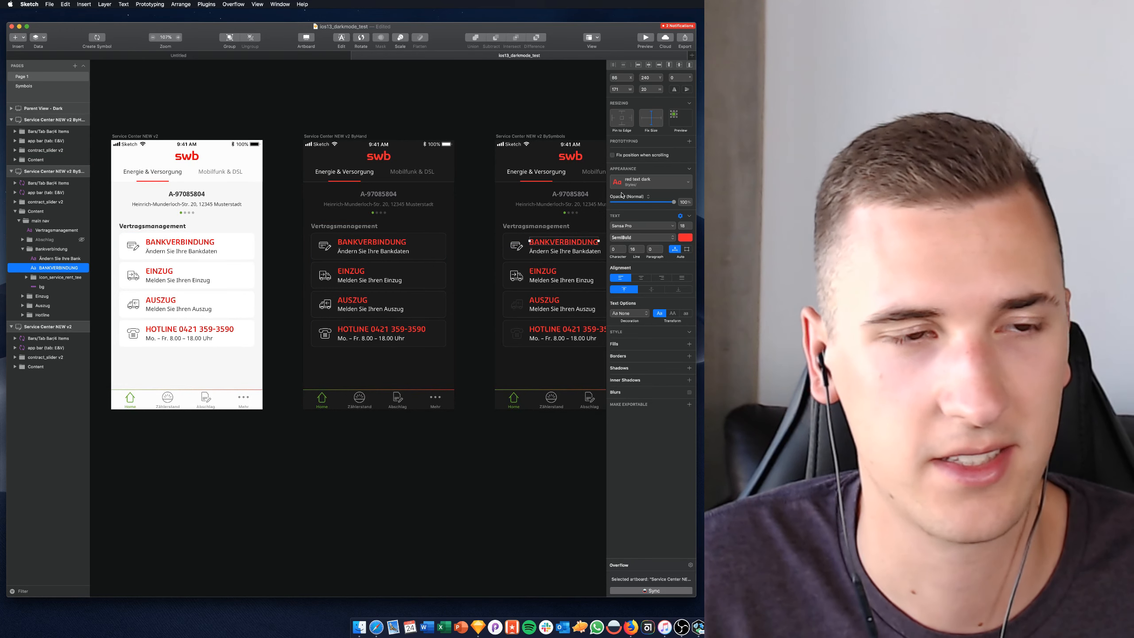
pyautogui.click(178, 244)
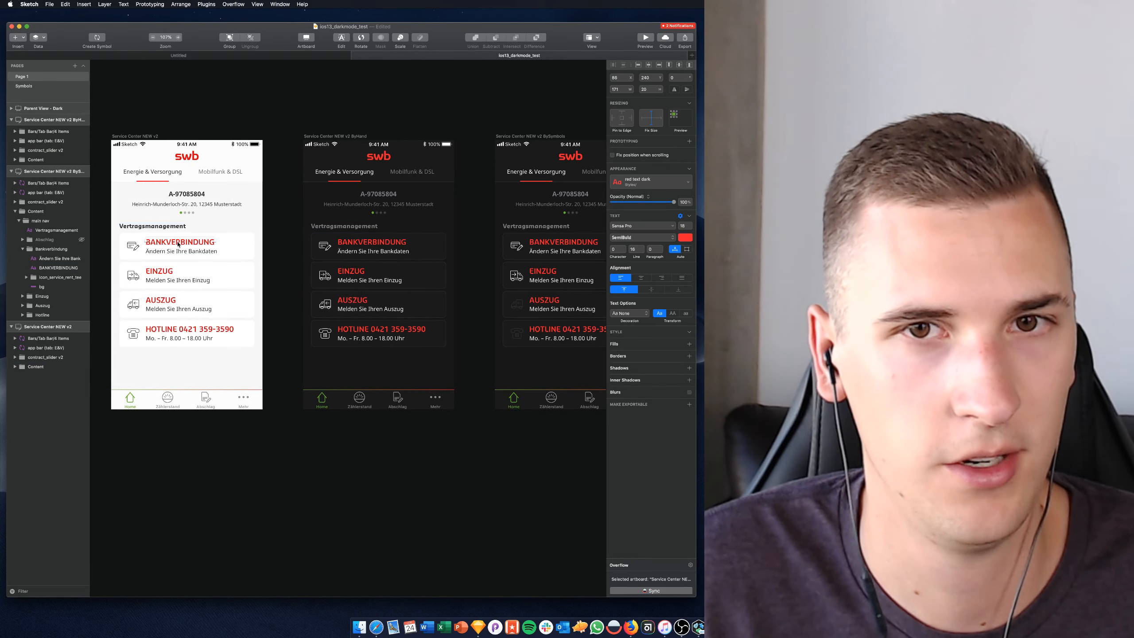
pyautogui.hscroll(3, 215, 237)
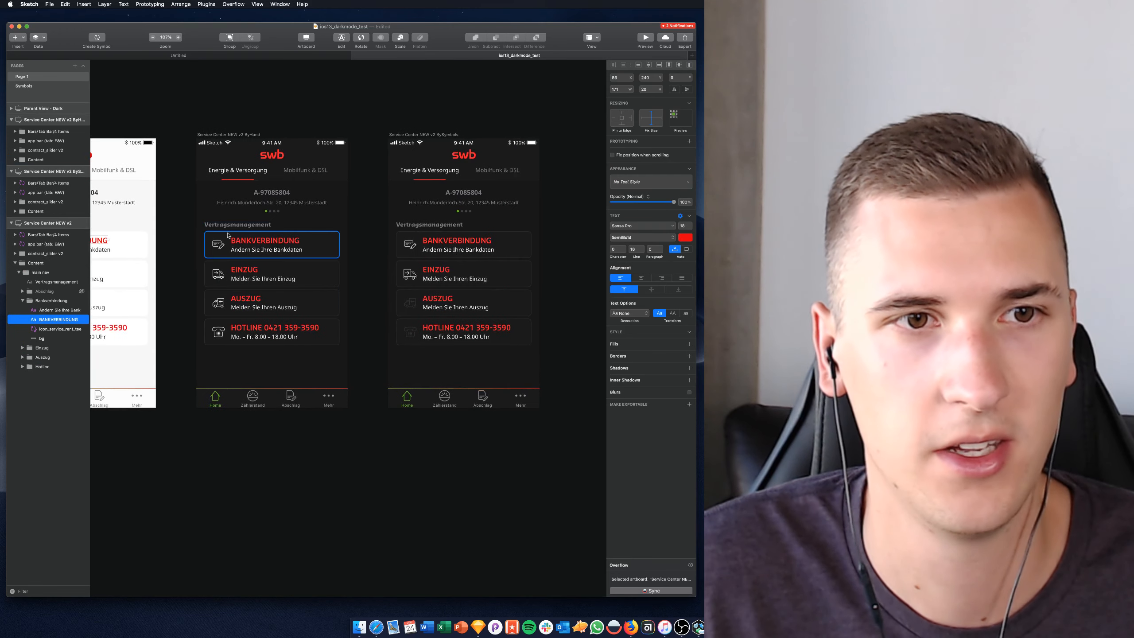
pyautogui.click(229, 237)
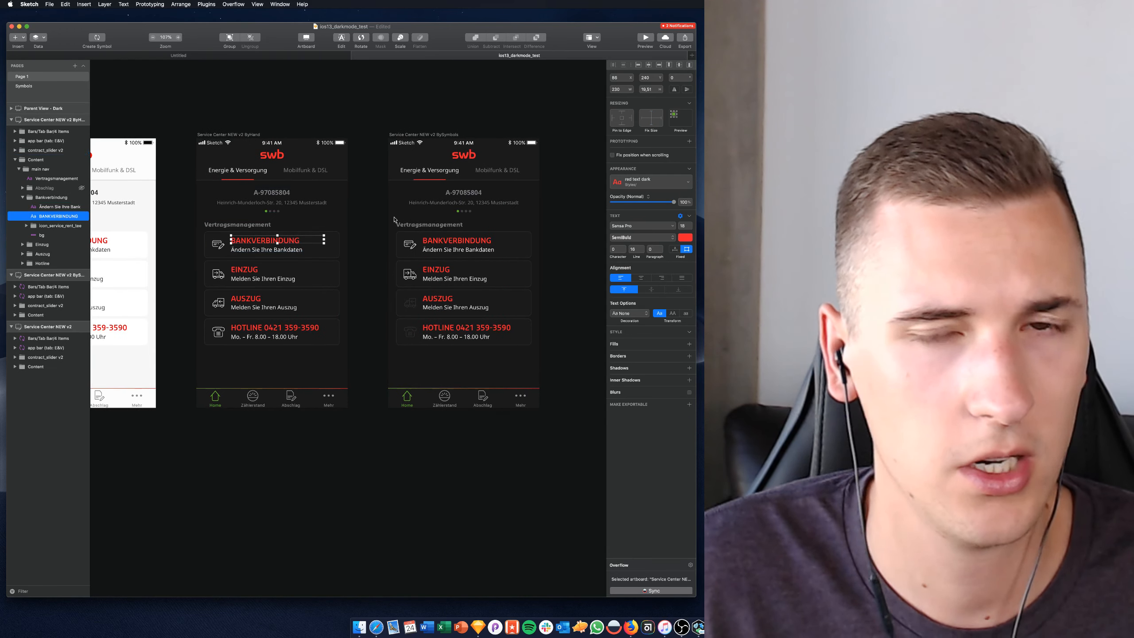
pyautogui.click(304, 329)
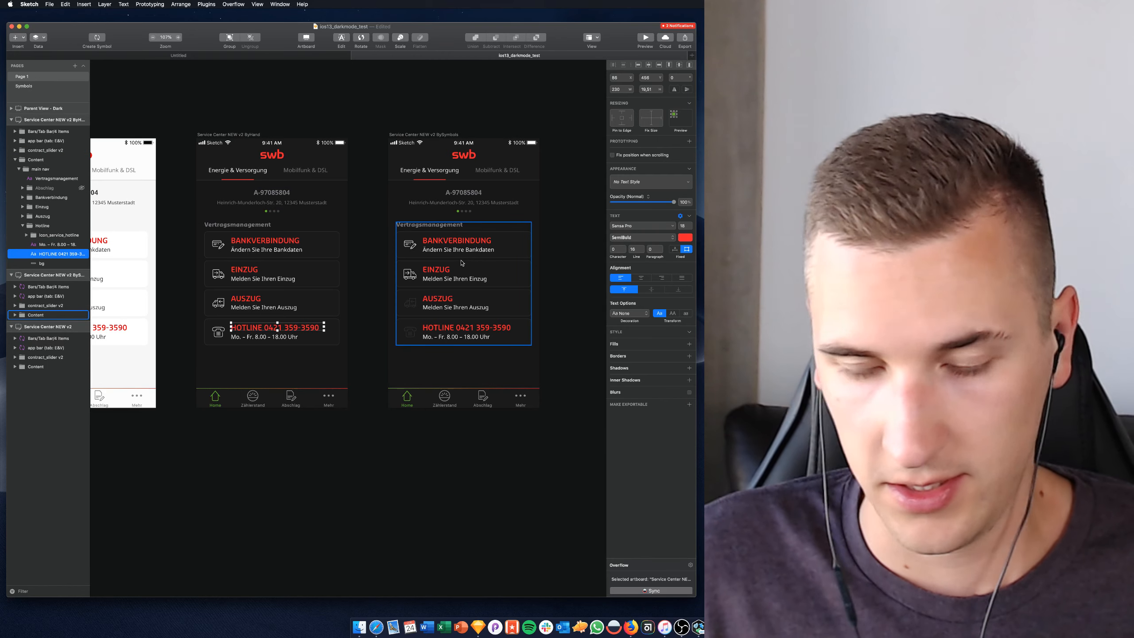
# Compare the red text colour of the BANKVERBINDUNG title on the light artboard with the one on the BySymbols artboard
pyautogui.hscroll(-5, 462, 263)
pyautogui.hscroll(2, 462, 263)
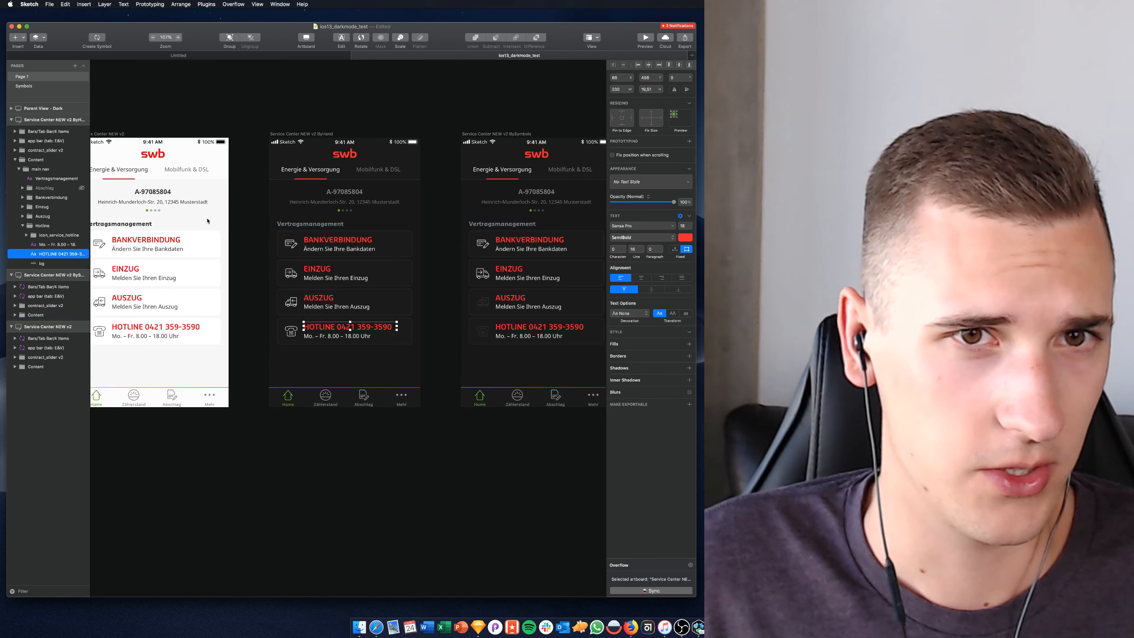
pyautogui.click(517, 244)
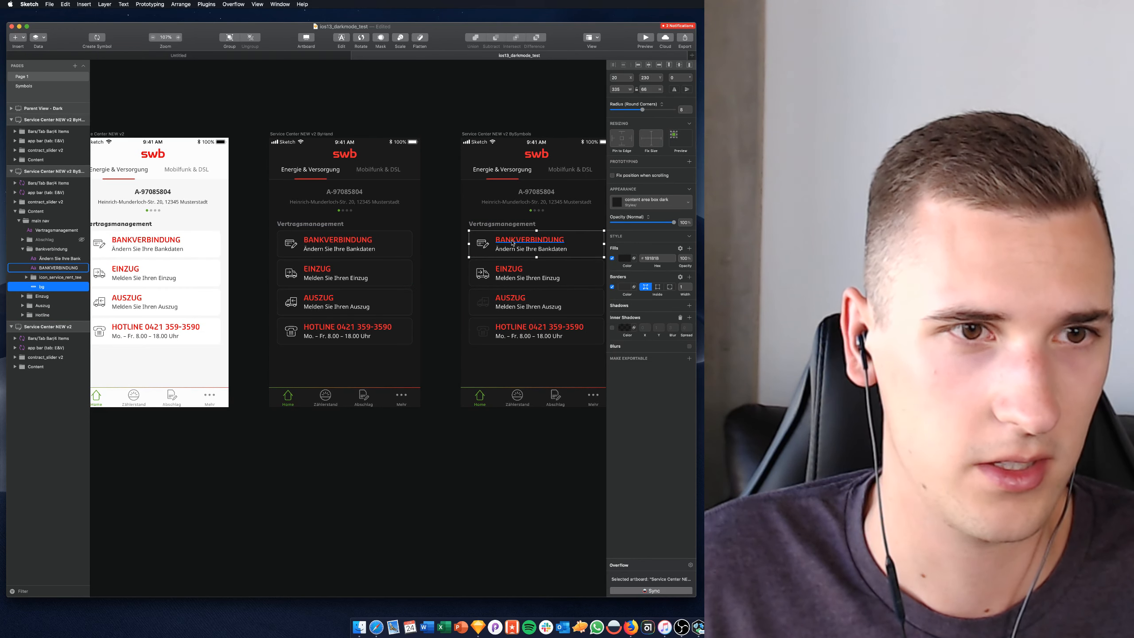
pyautogui.click(513, 243)
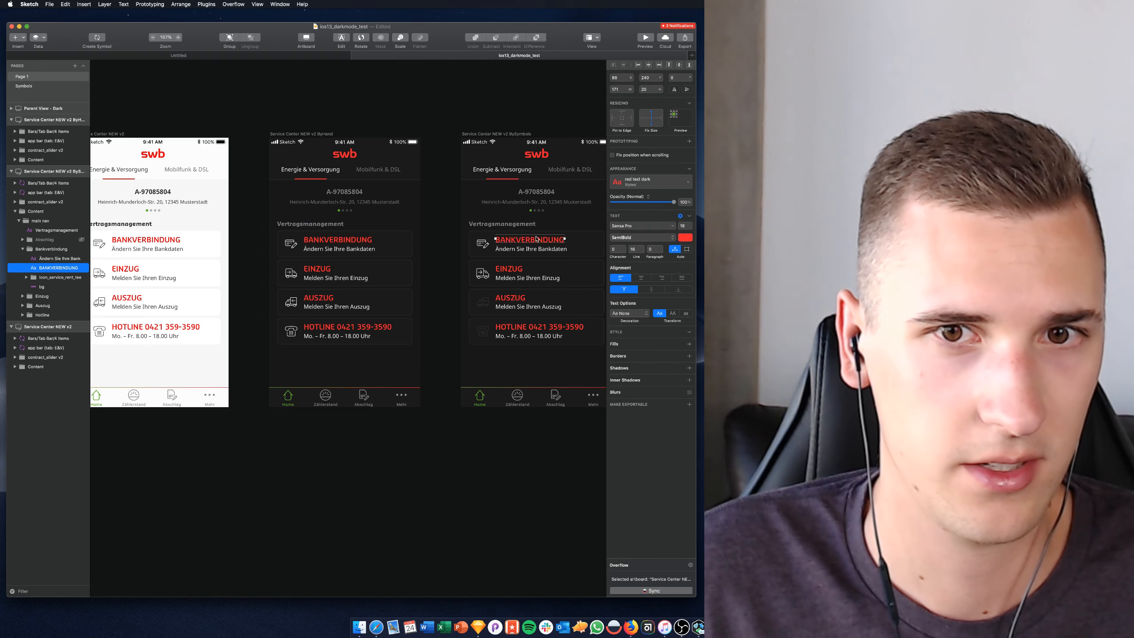
pyautogui.click(153, 240)
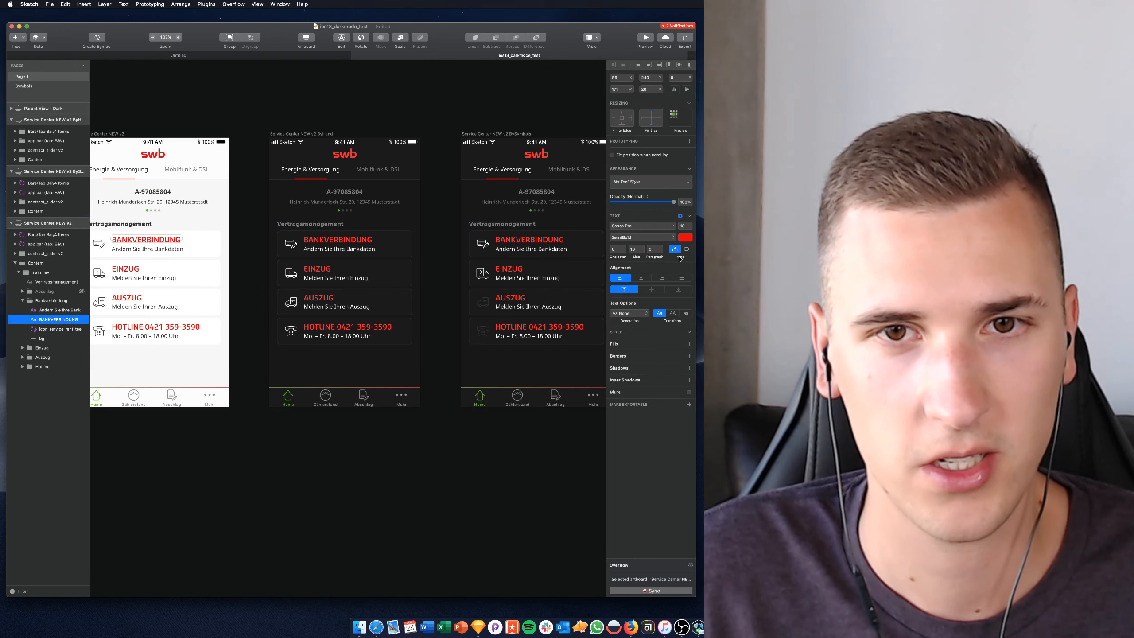
pyautogui.click(686, 237)
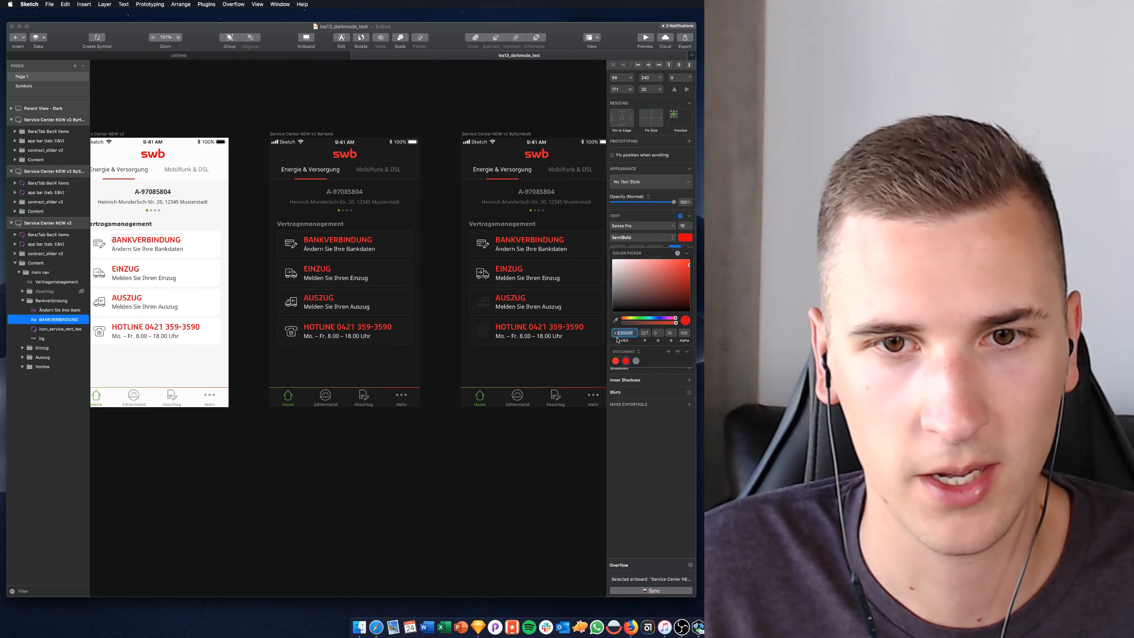
pyautogui.keyDown('super'); pyautogui.click(541, 236); pyautogui.keyUp('super')
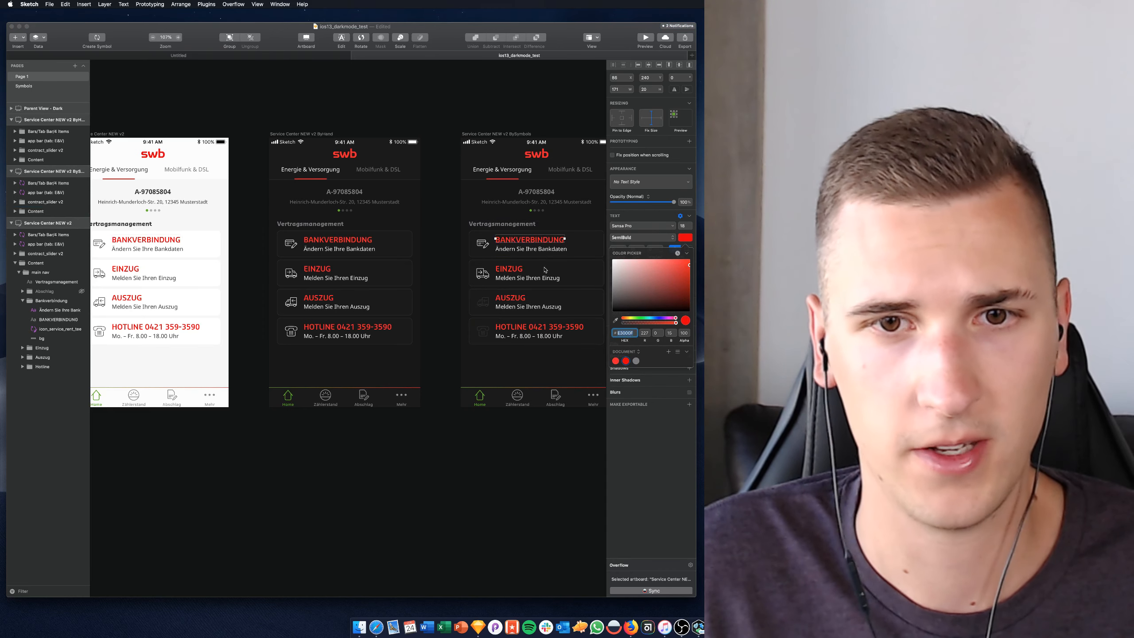
pyautogui.click(686, 238)
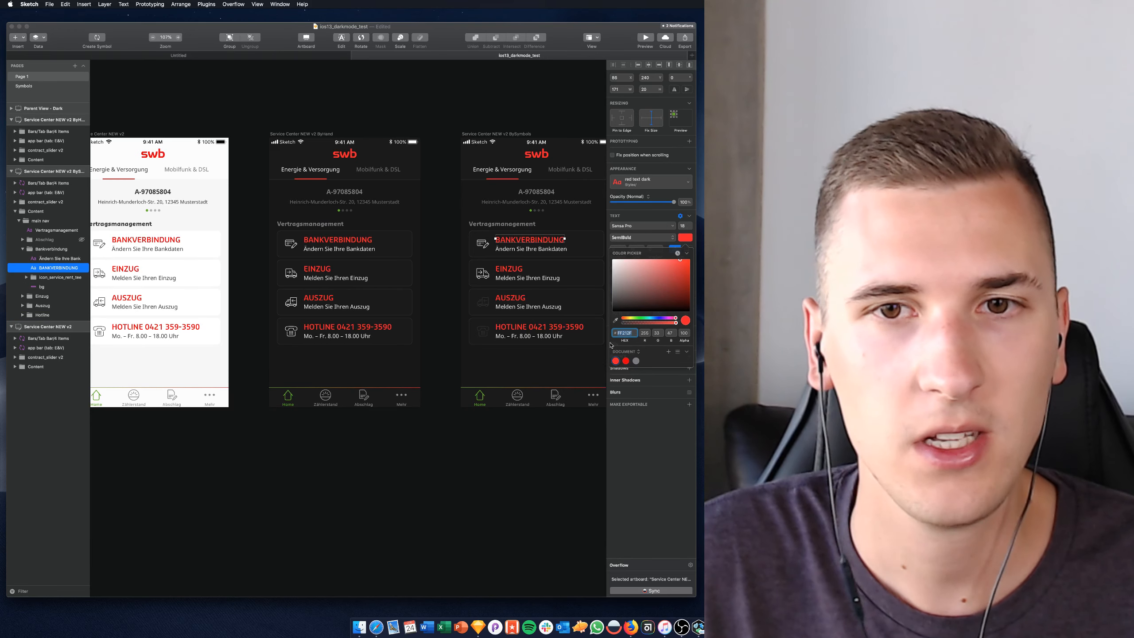
pyautogui.press('Escape')
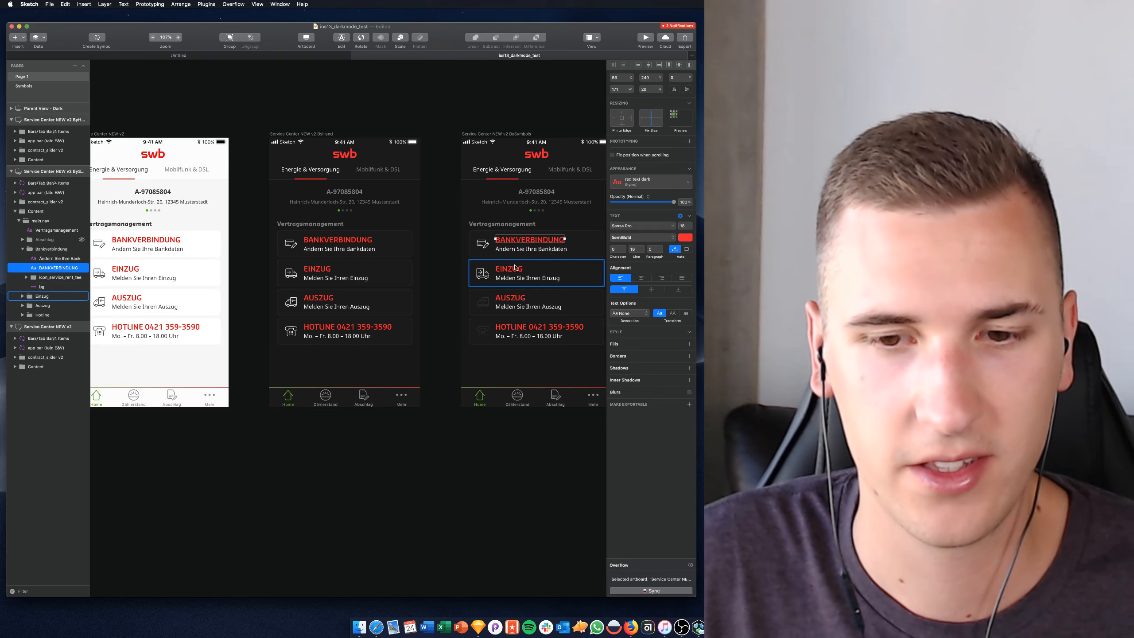
pyautogui.press('F4')
pyautogui.hscroll(-3, 542, 156)
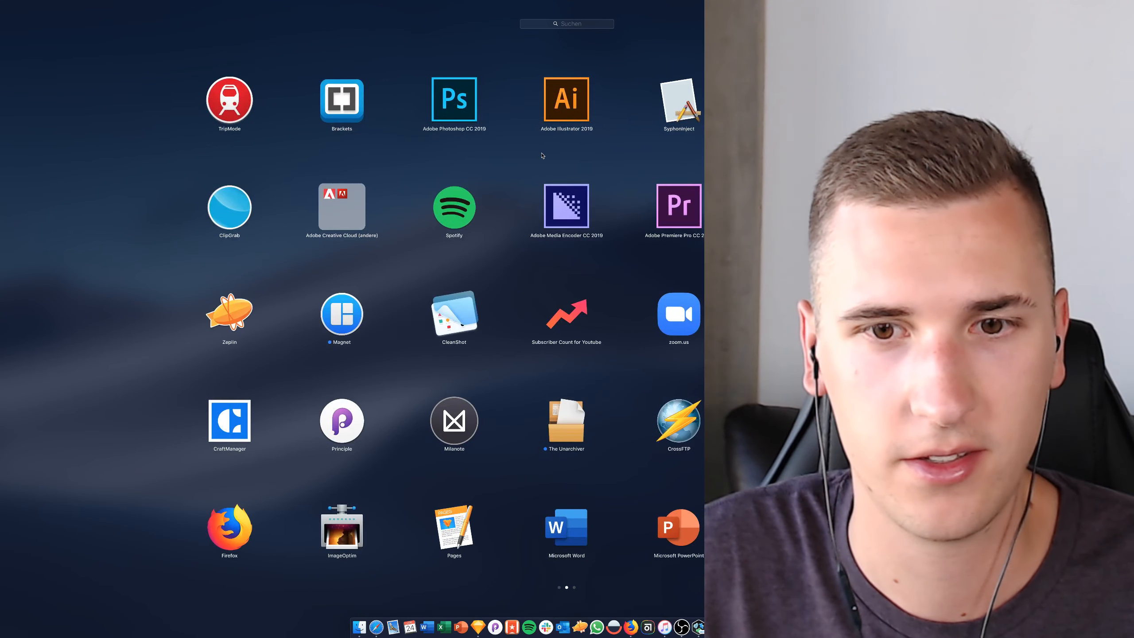
pyautogui.press('Escape')
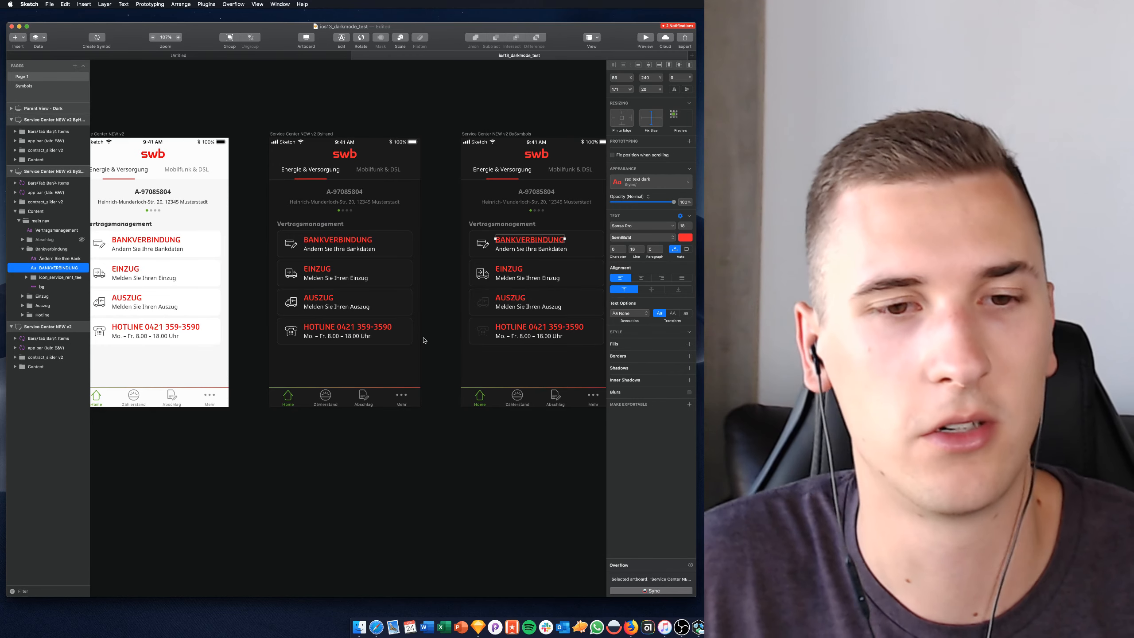
# Switch to Safari, search the web for "contrast check ui tool" and open the Contrast website from the results
pyautogui.click(376, 627)
pyautogui.press('super+l')
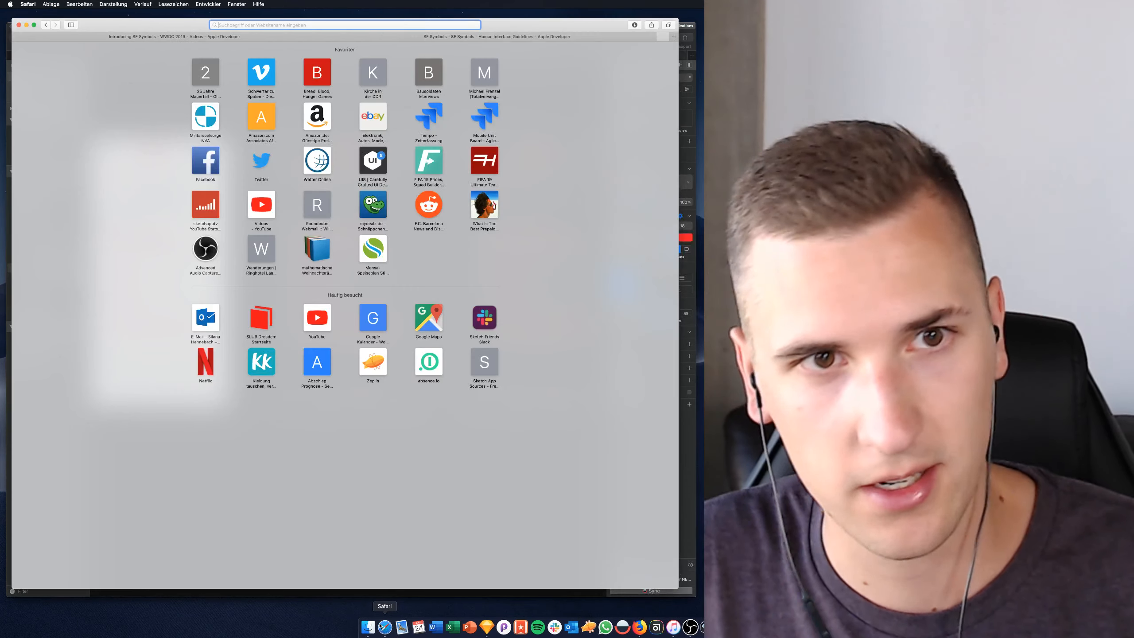
pyautogui.write('c')
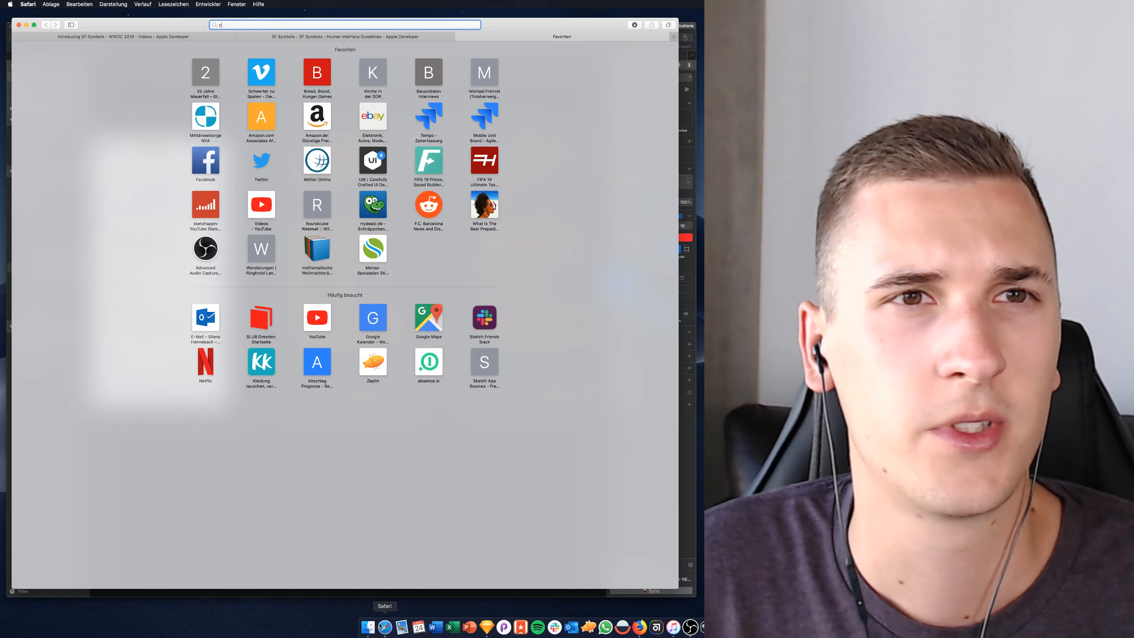
pyautogui.write('ontrast check')
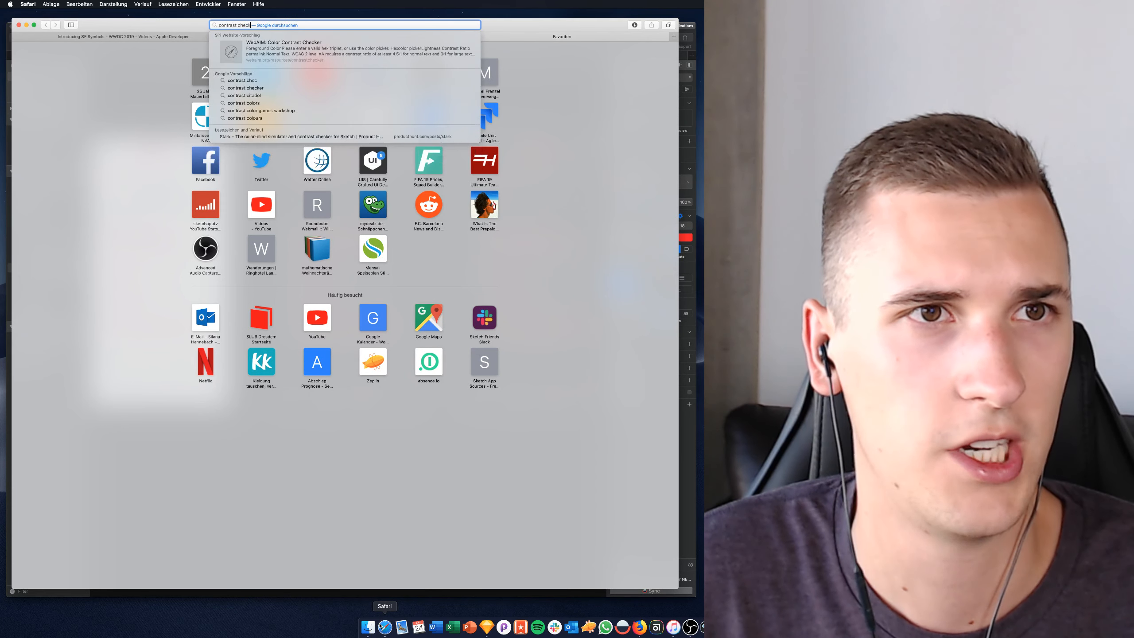
pyautogui.write(' ui tool')
pyautogui.press('super+a')
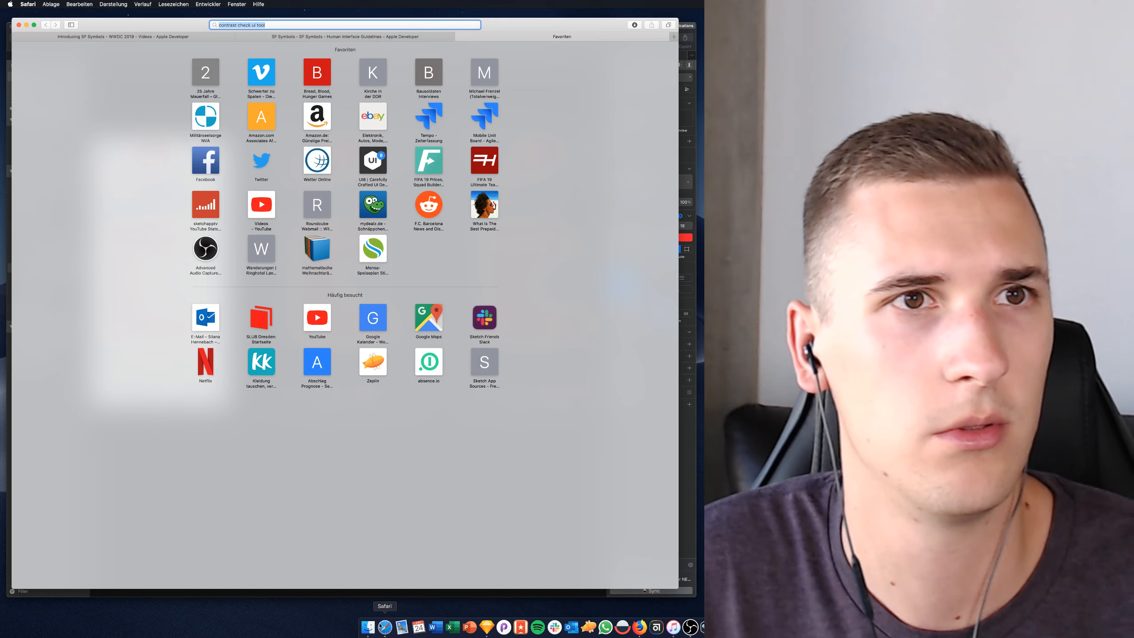
pyautogui.press('Return')
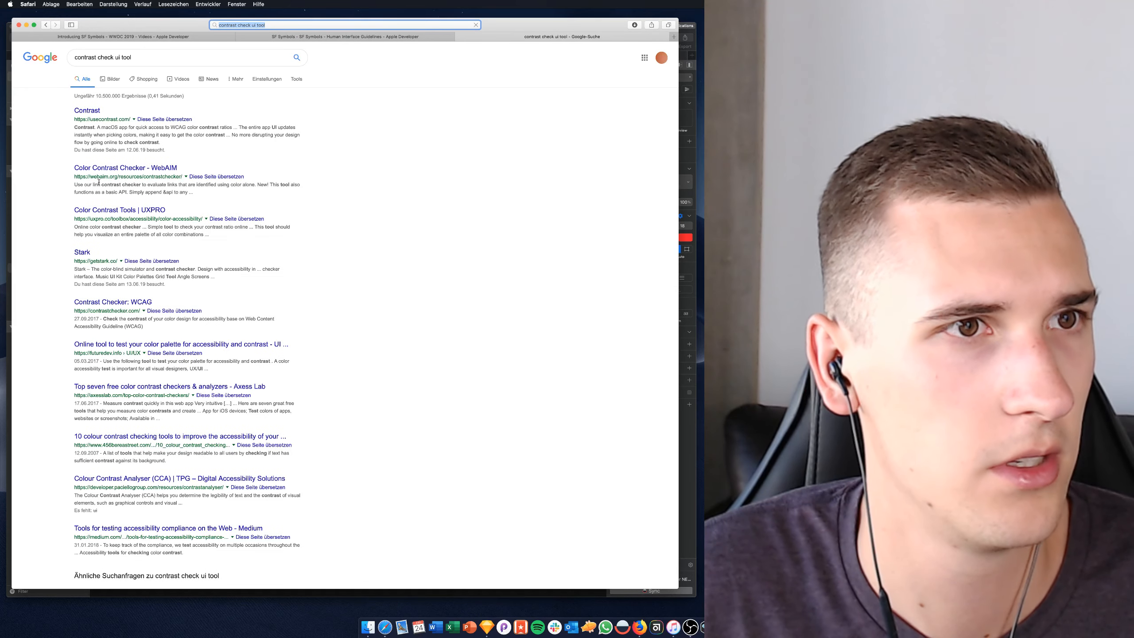
pyautogui.click(88, 111)
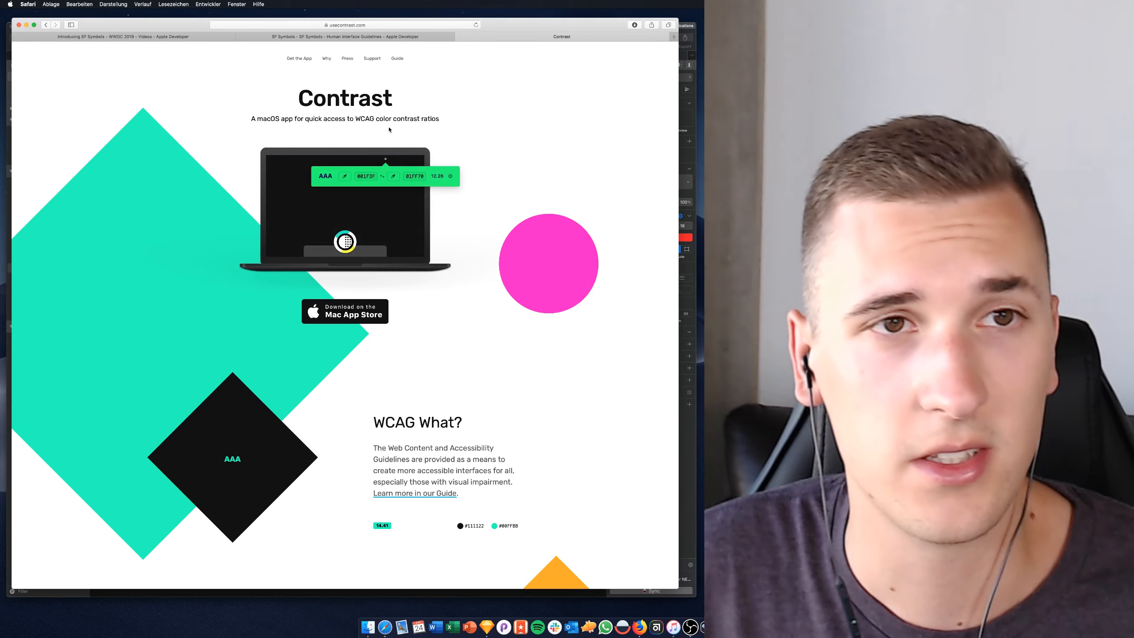
# Read through the Contrast page, including its WCAG What?, Instant and Guess No More sections and the contrast preview bar
pyautogui.scroll(-20, 389, 129)
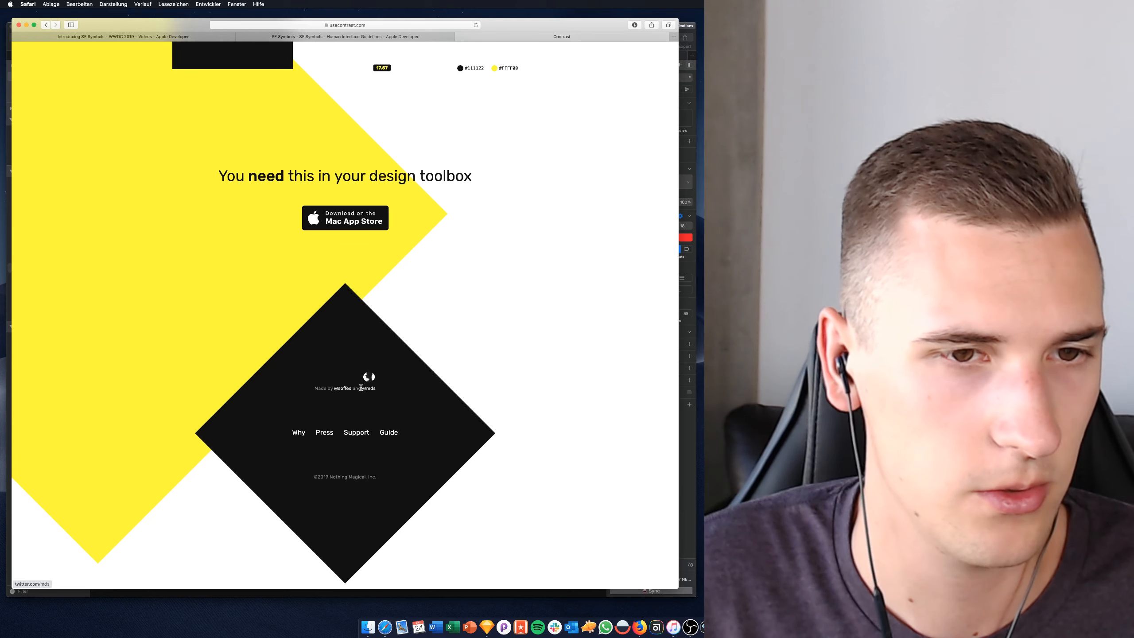
pyautogui.scroll(20, 361, 387)
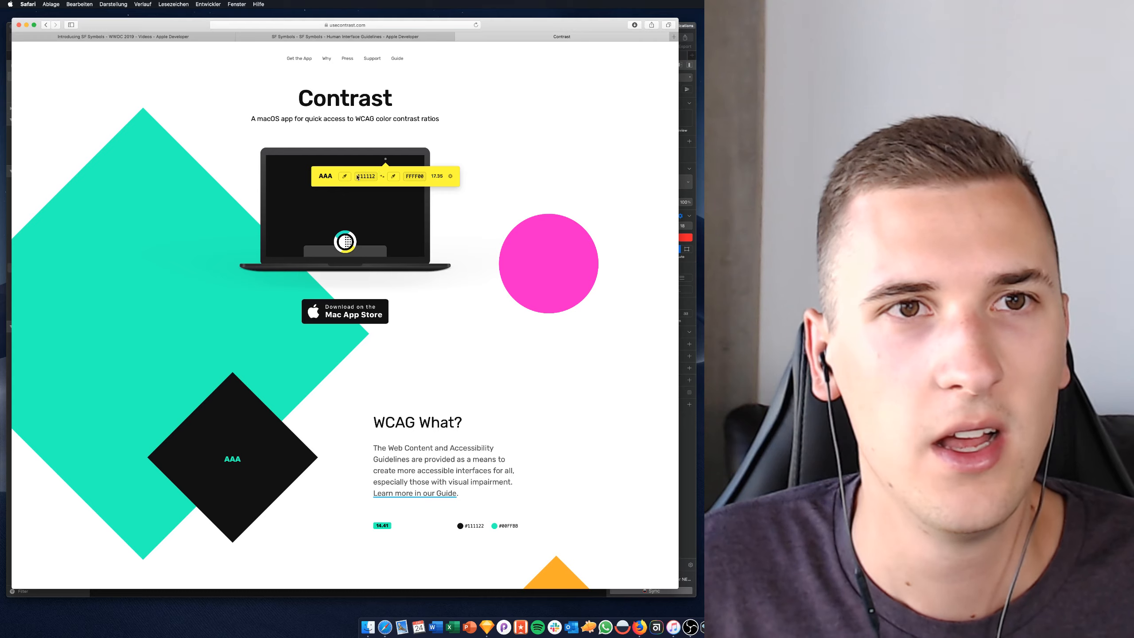
pyautogui.scroll(-10, 338, 158)
pyautogui.scroll(4, 393, 130)
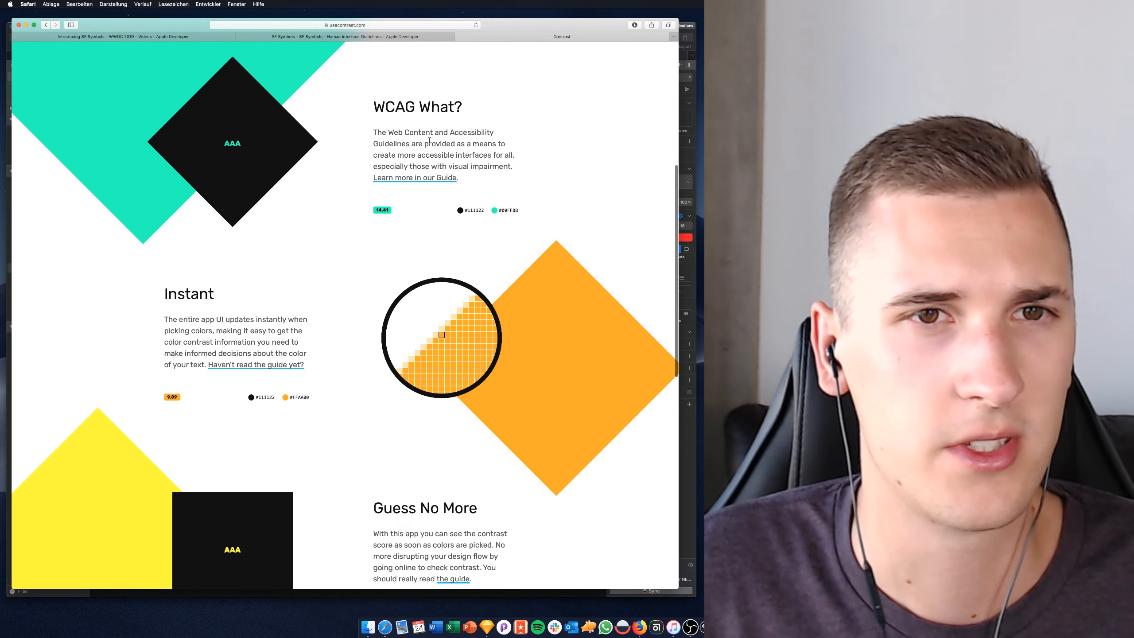
pyautogui.scroll(-7, 430, 141)
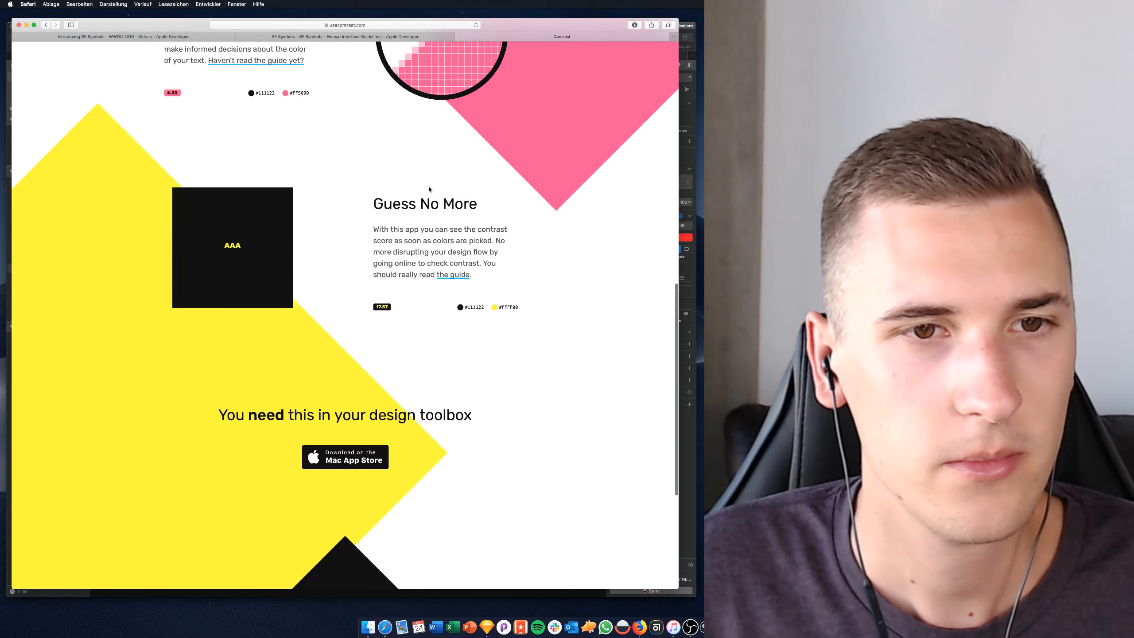
pyautogui.scroll(-5, 430, 189)
pyautogui.scroll(10, 406, 235)
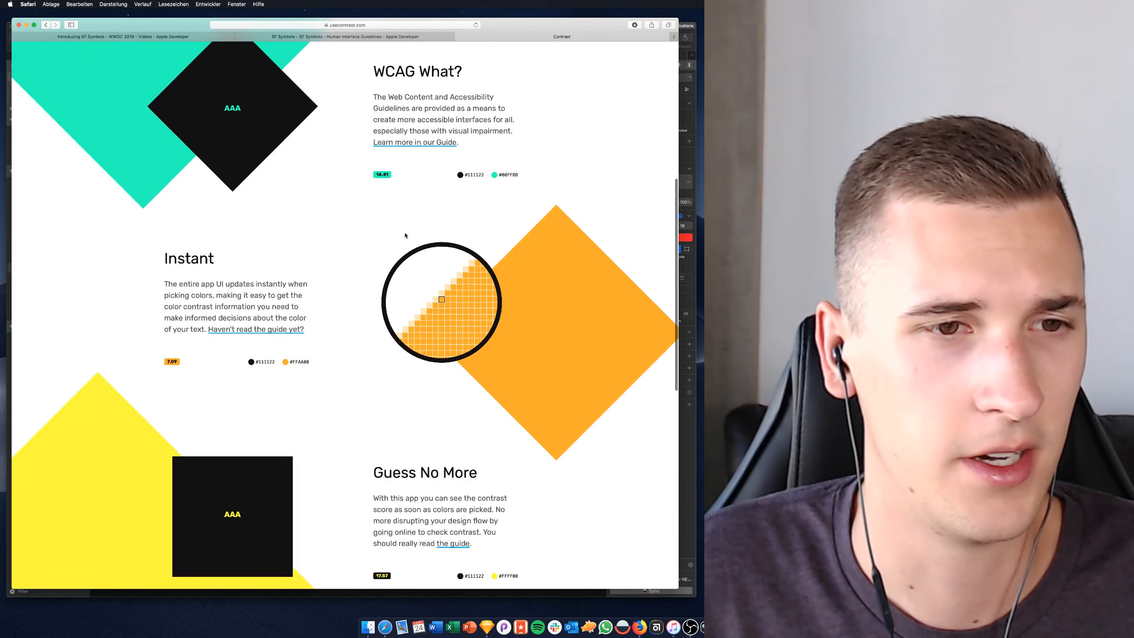
pyautogui.scroll(6, 406, 235)
pyautogui.scroll(-2, 380, 346)
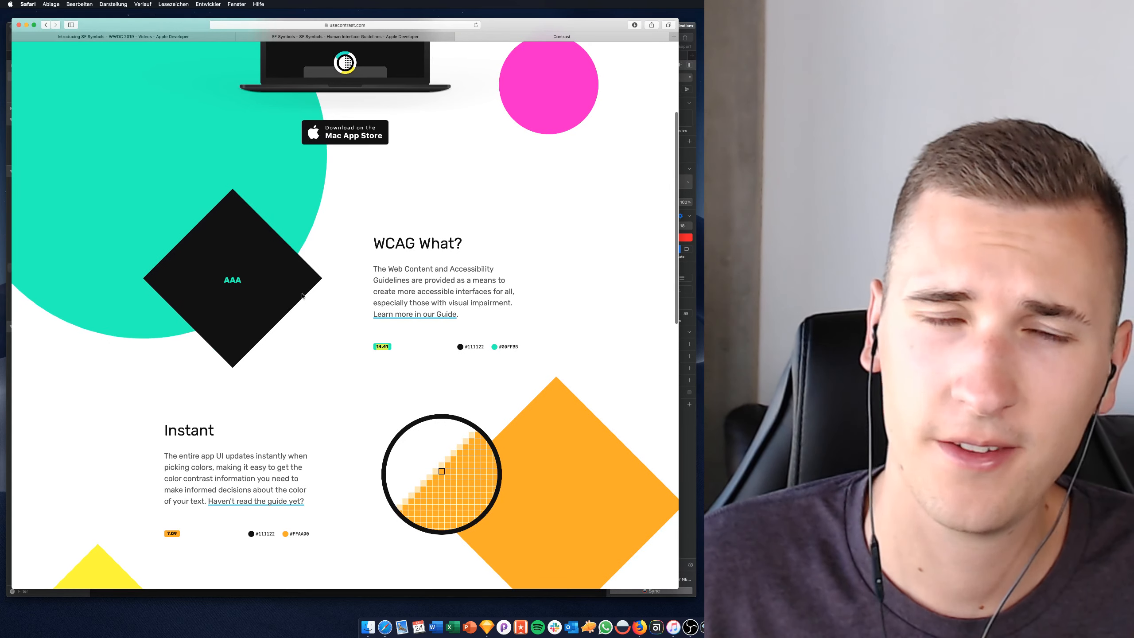
pyautogui.scroll(4, 302, 295)
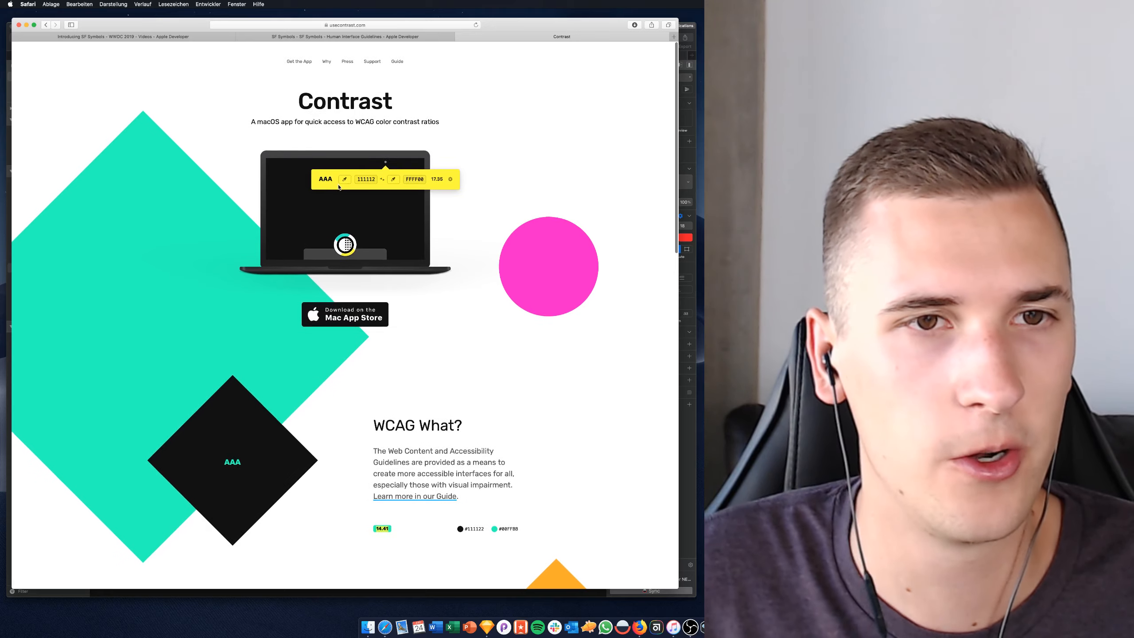
# Open the Mac App Store listing for Contrast — Color Accessibility and start downloading the app
pyautogui.click(692, 300)
pyautogui.hscroll(5, 487, 232)
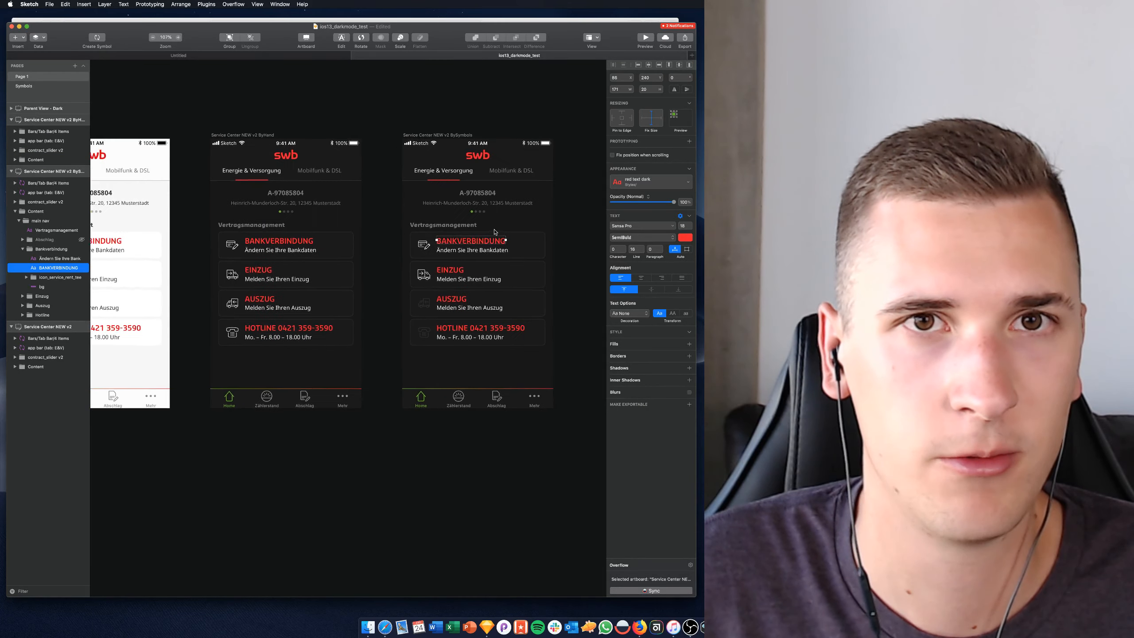
pyautogui.click(385, 627)
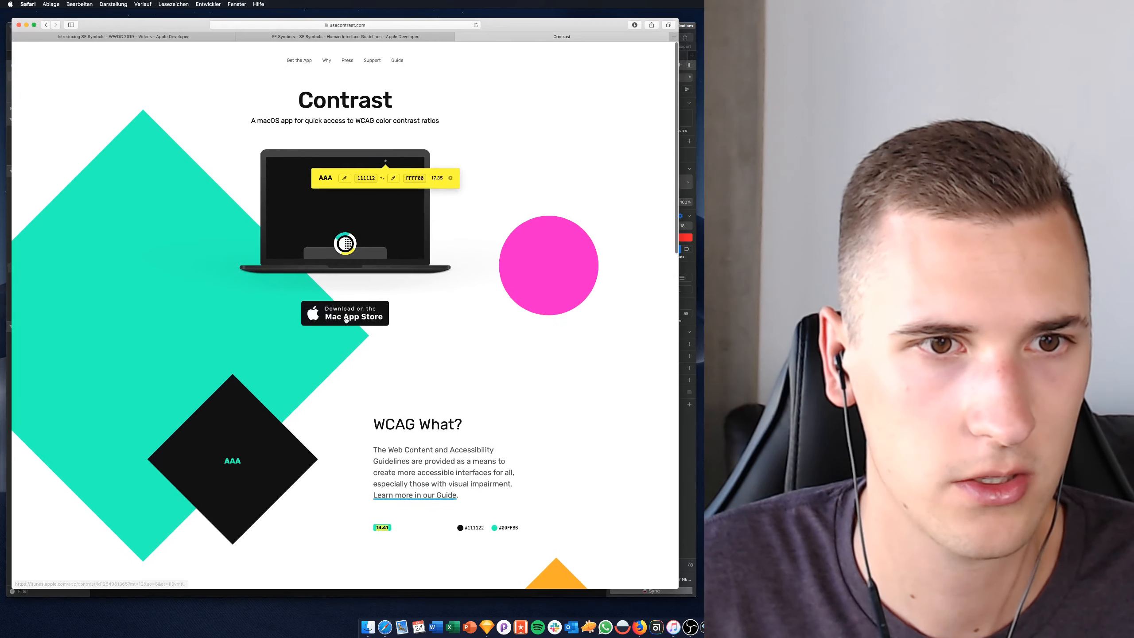
pyautogui.click(330, 307)
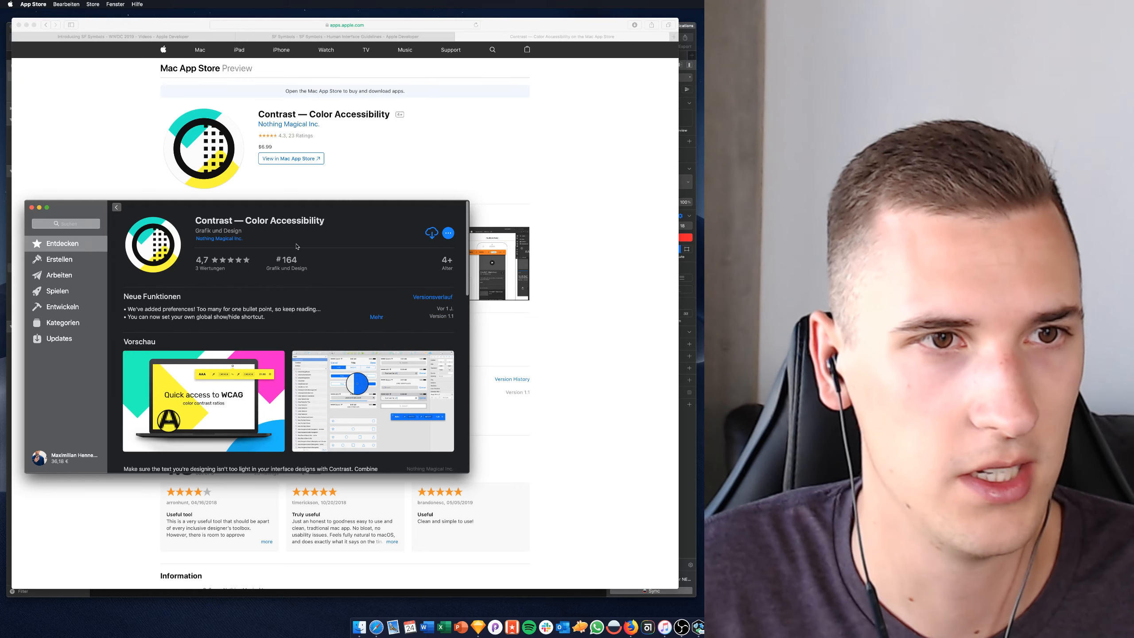
pyautogui.click(435, 228)
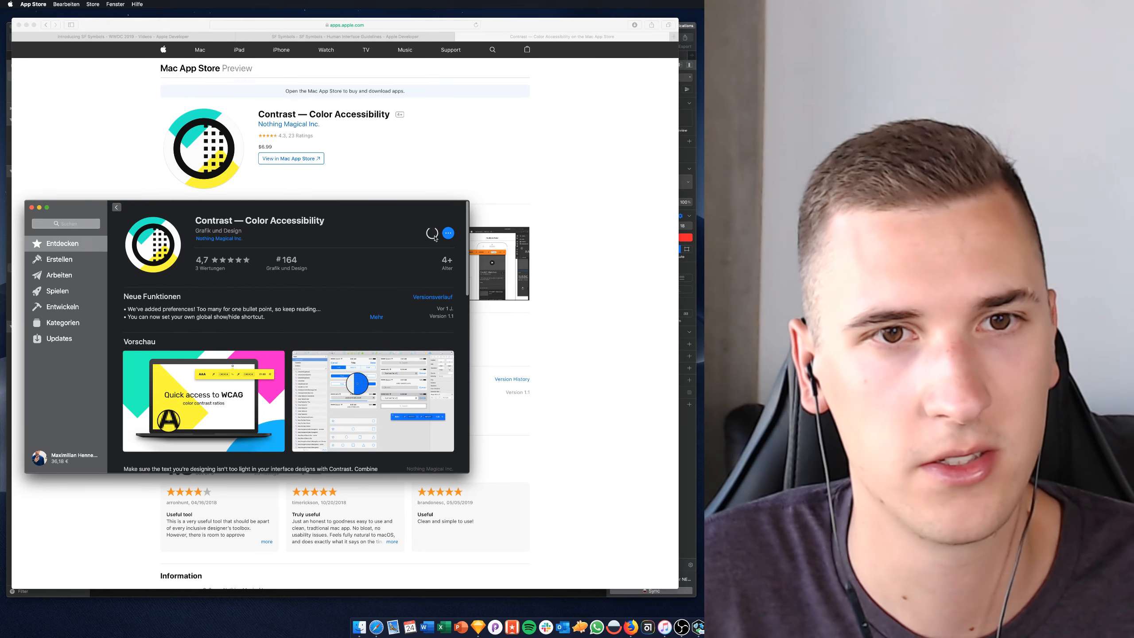
pyautogui.click(482, 155)
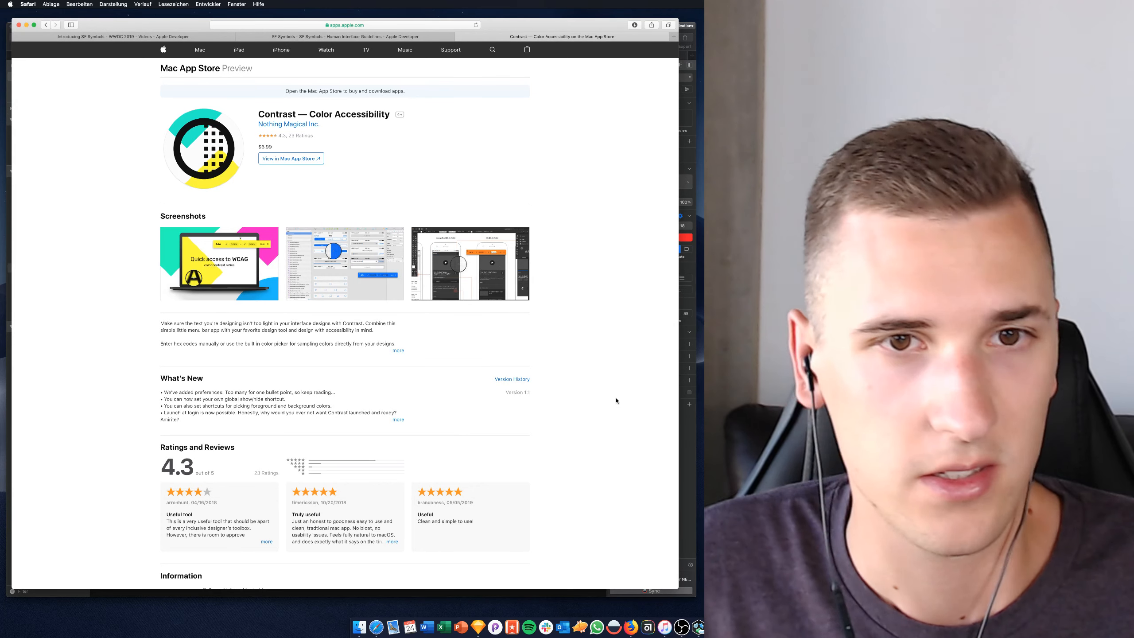
# Return to Sketch, clear the layer selection and move the document window up to the top of the desktop
pyautogui.click(693, 506)
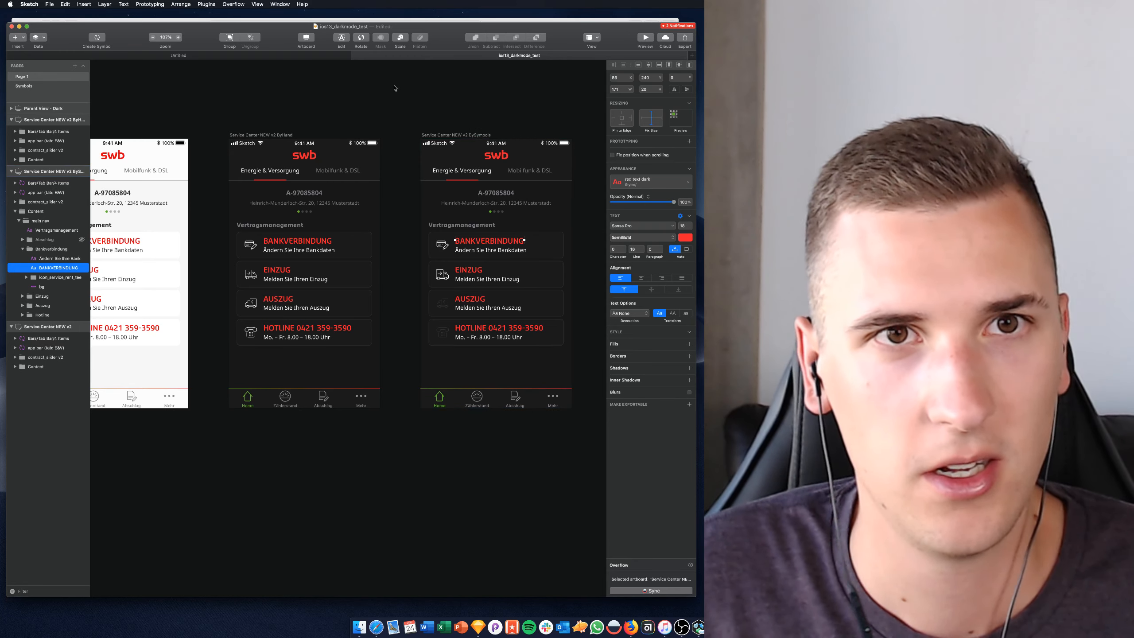
pyautogui.press('Escape')
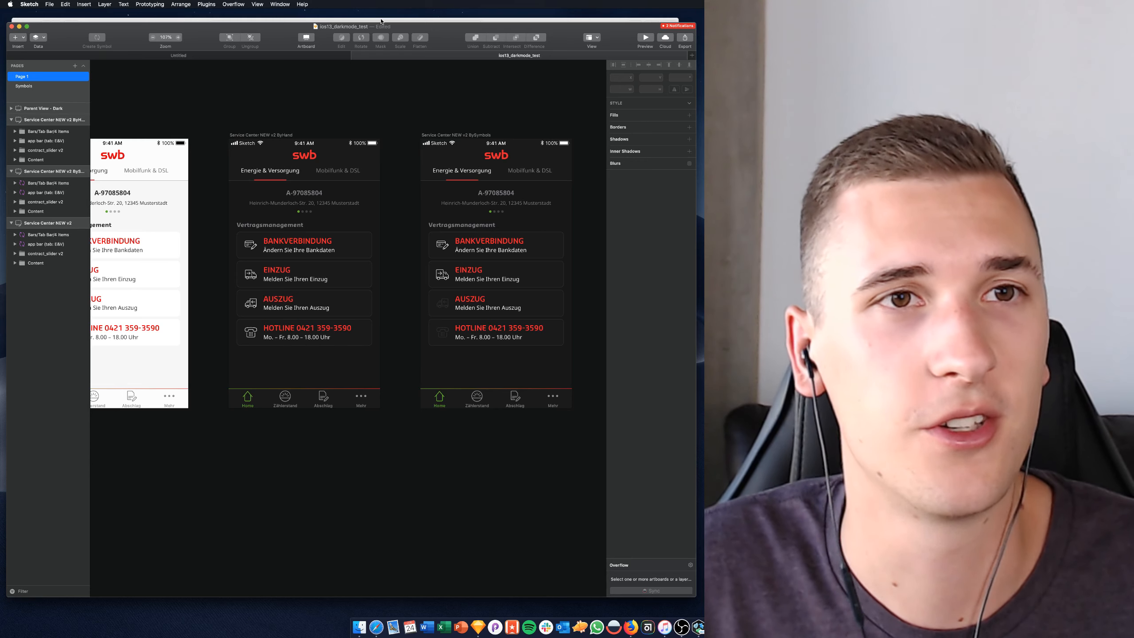
pyautogui.moveTo(293, 22)
pyautogui.mouseDown()
pyautogui.moveTo(296, 2)
pyautogui.moveTo(244, 34)
pyautogui.mouseUp()
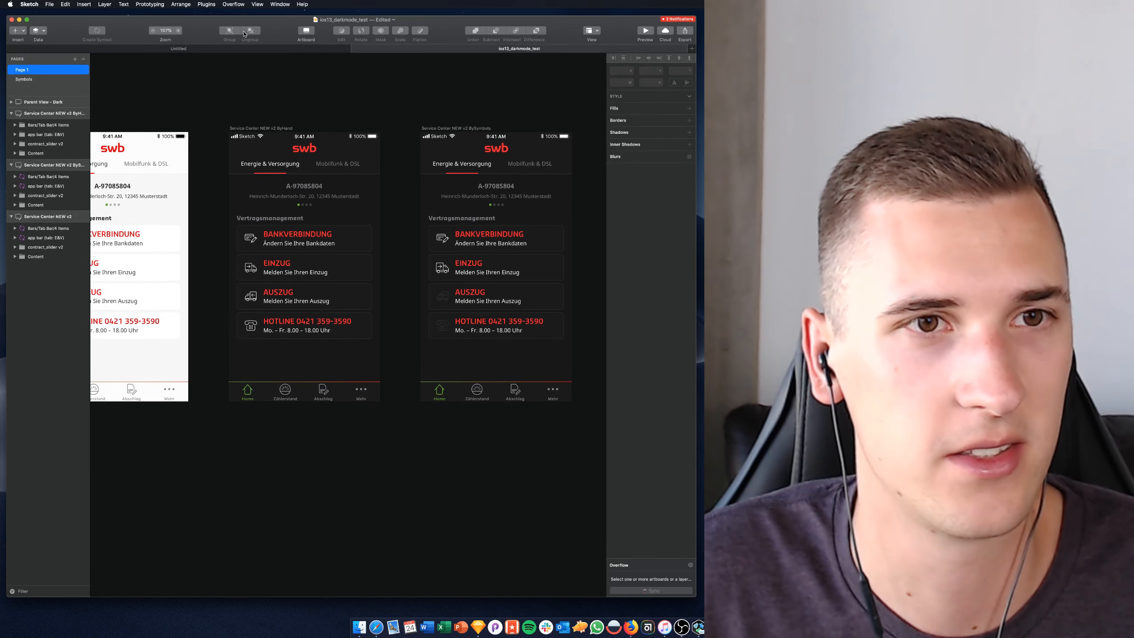
# Compare the light Service Center artboard with its ByHand and BySymbols dark versions
pyautogui.hscroll(-5, 219, 82)
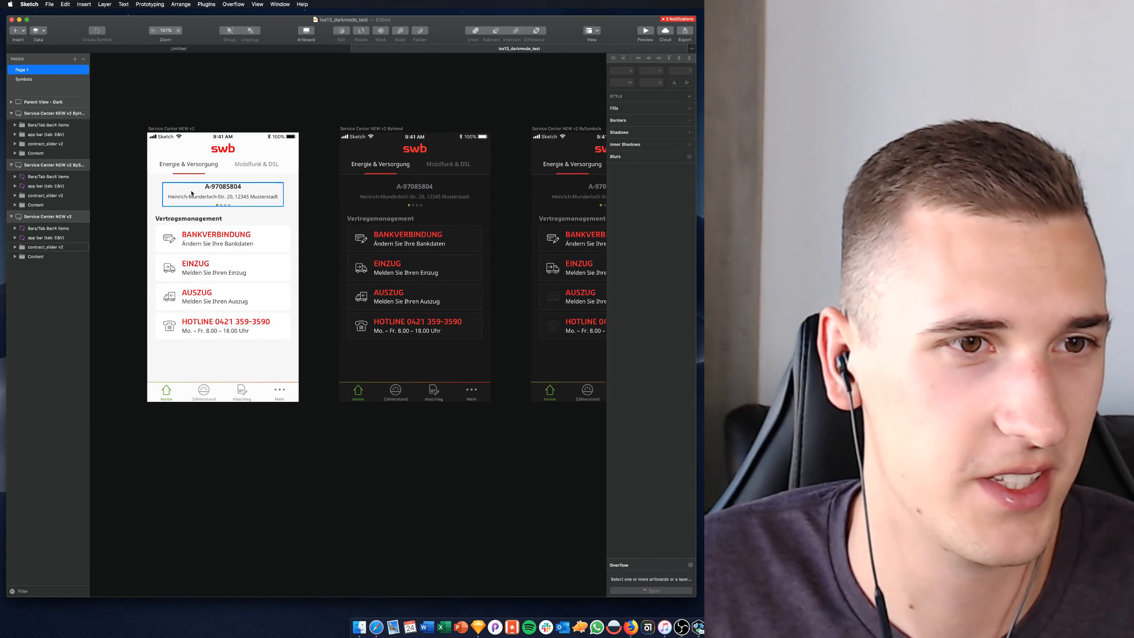
pyautogui.click(218, 226)
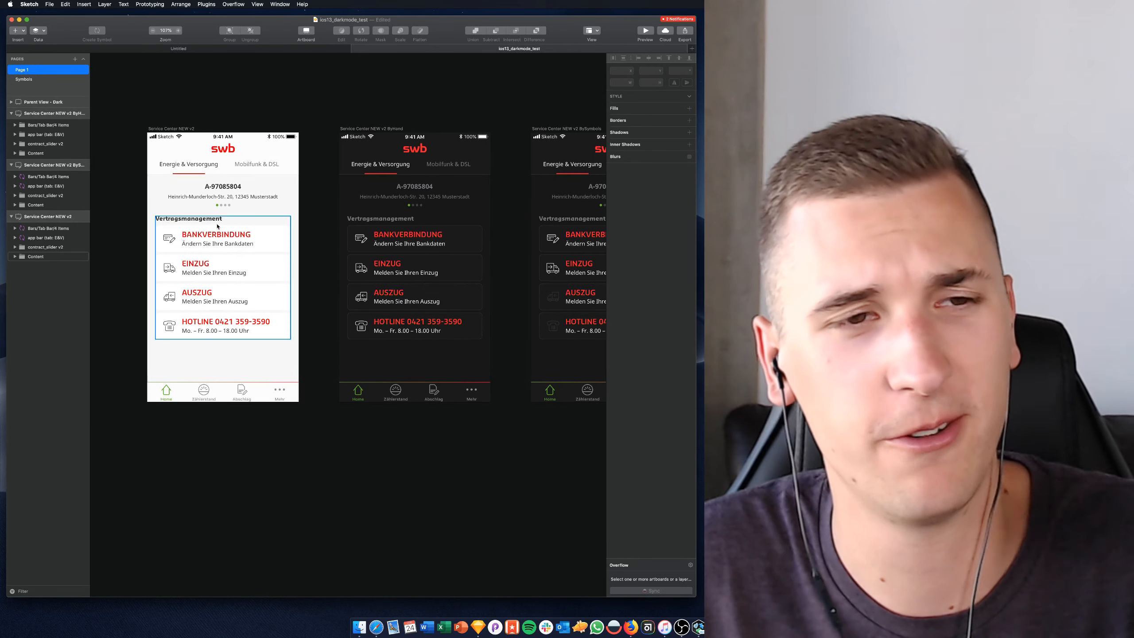
pyautogui.hscroll(5, 451, 226)
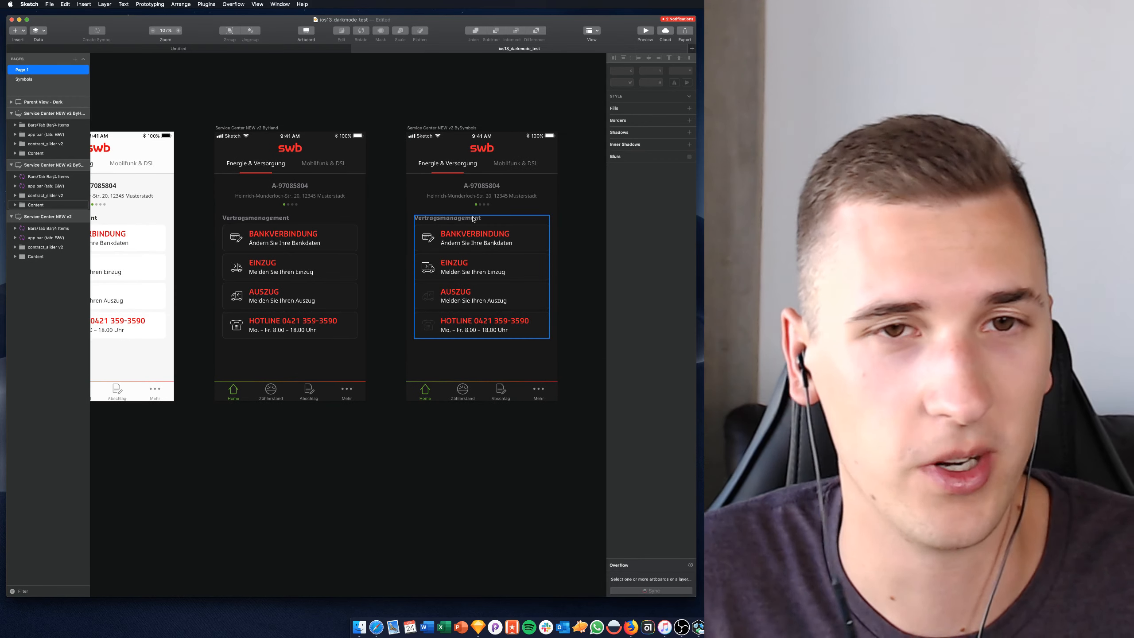
pyautogui.hscroll(-2, 447, 134)
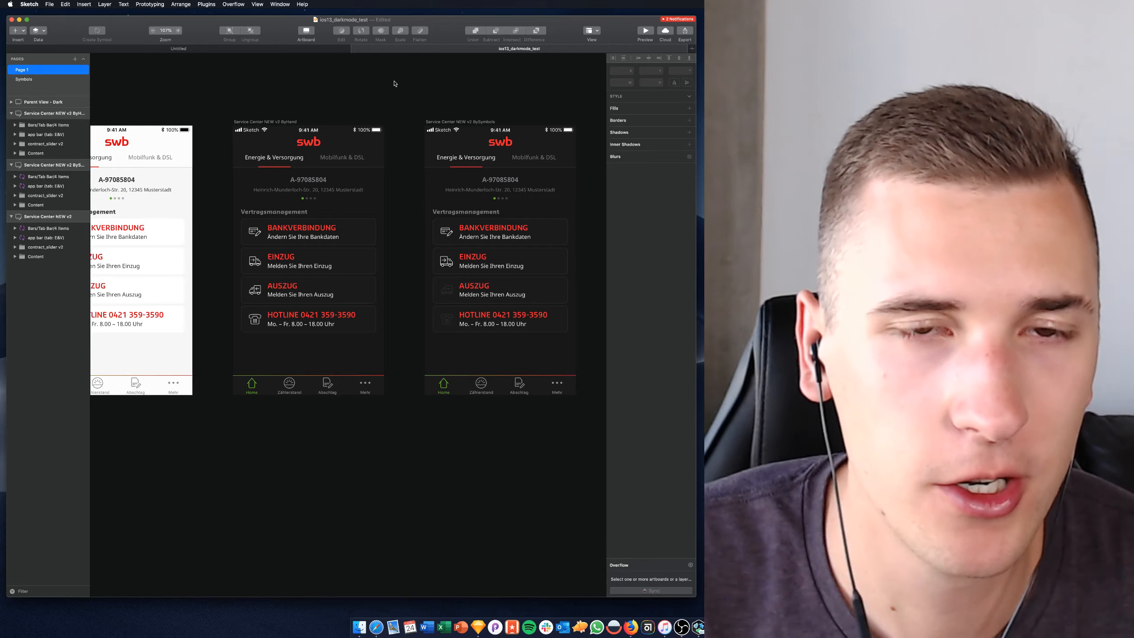
pyautogui.hscroll(-5, 394, 84)
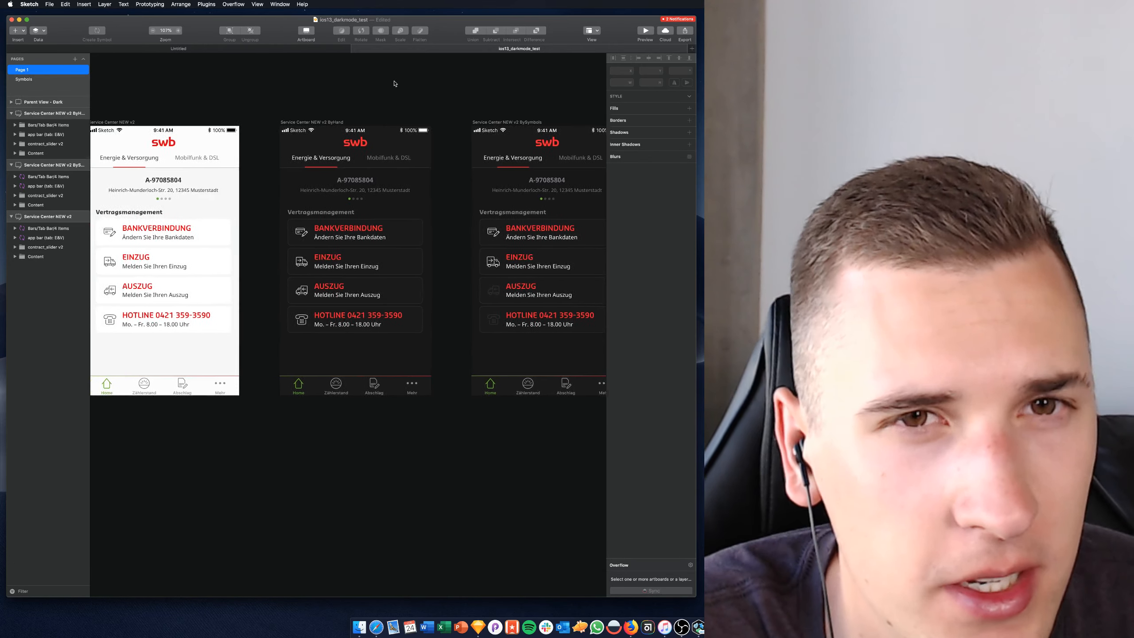
pyautogui.hscroll(-2, 394, 83)
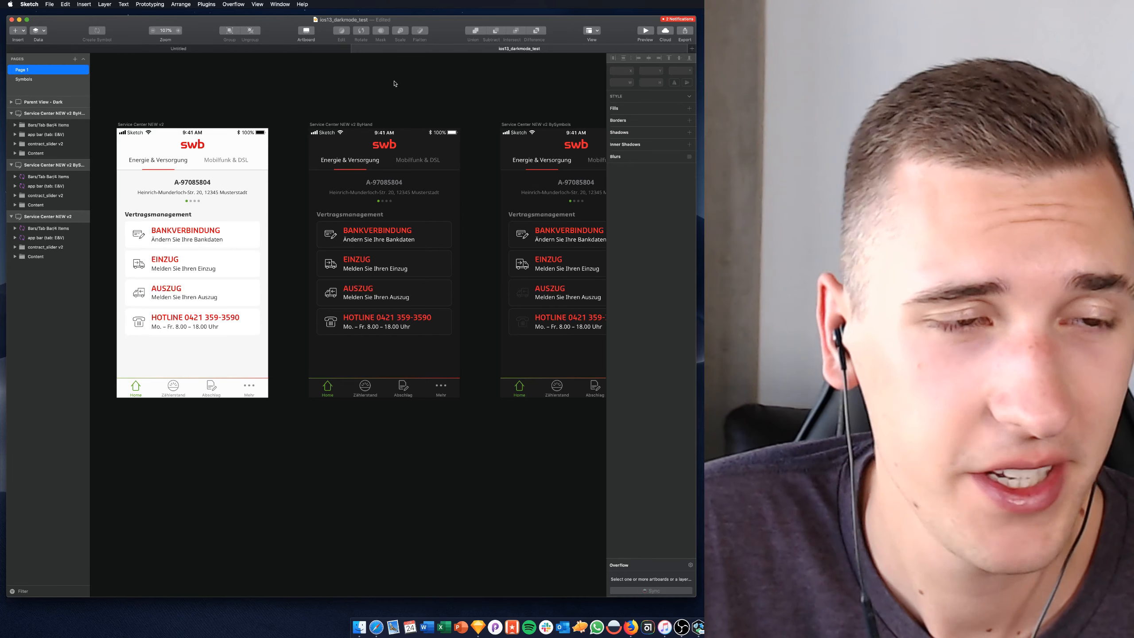
pyautogui.hscroll(3, 395, 84)
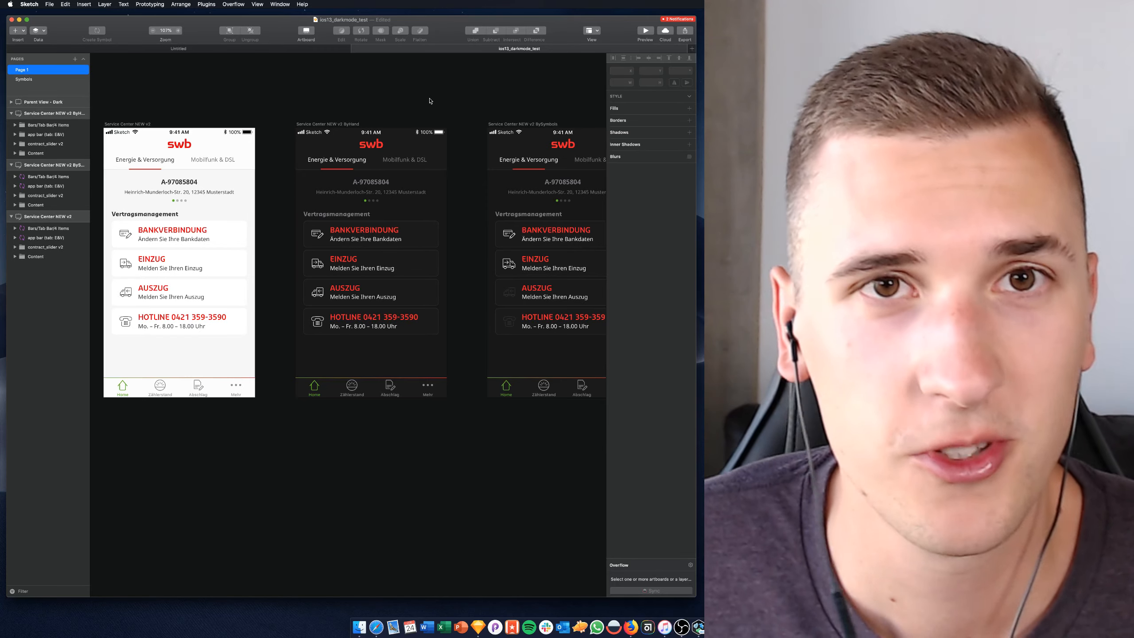
# Revisit the Contrast store listing in Safari and return to Sketch to review the BySymbols artboard beside the other versions
pyautogui.click(376, 626)
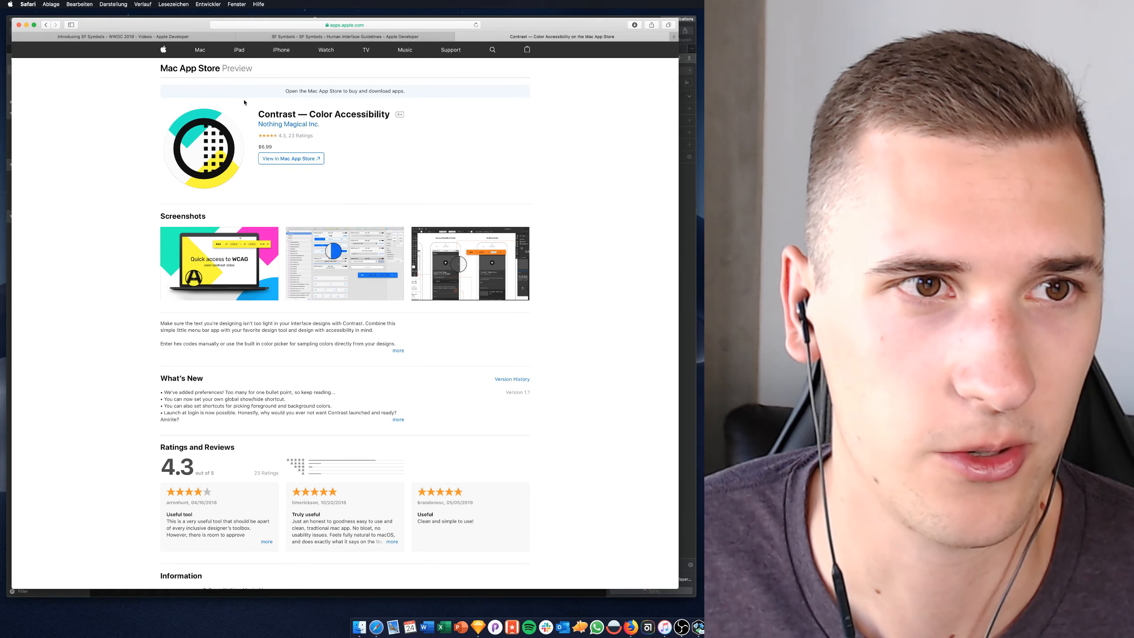
pyautogui.click(690, 193)
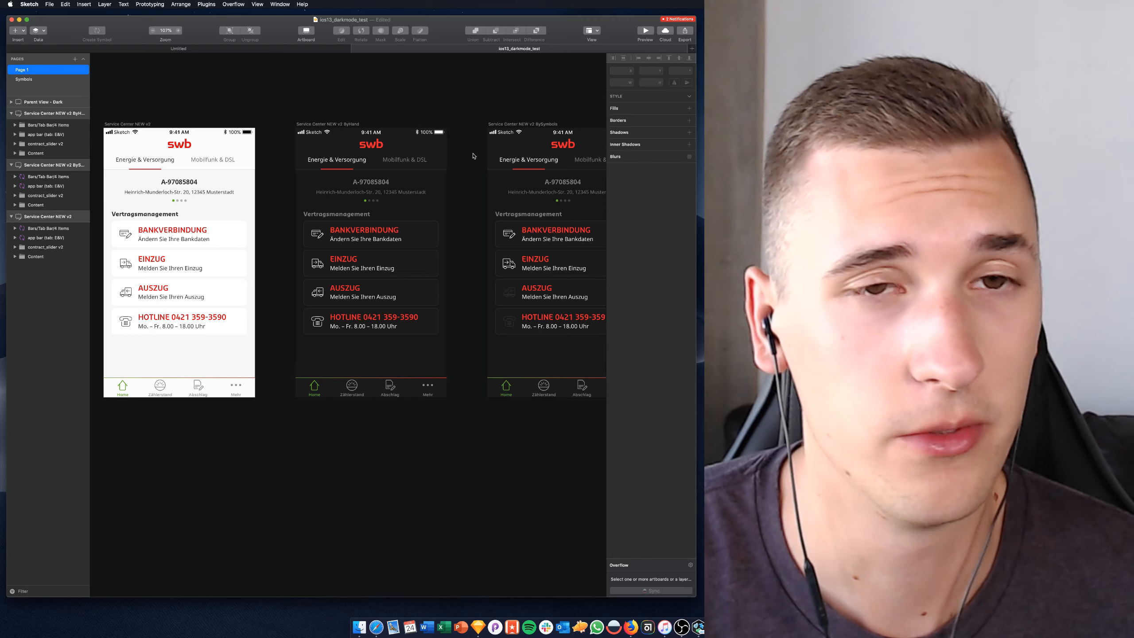
pyautogui.hscroll(2, 462, 155)
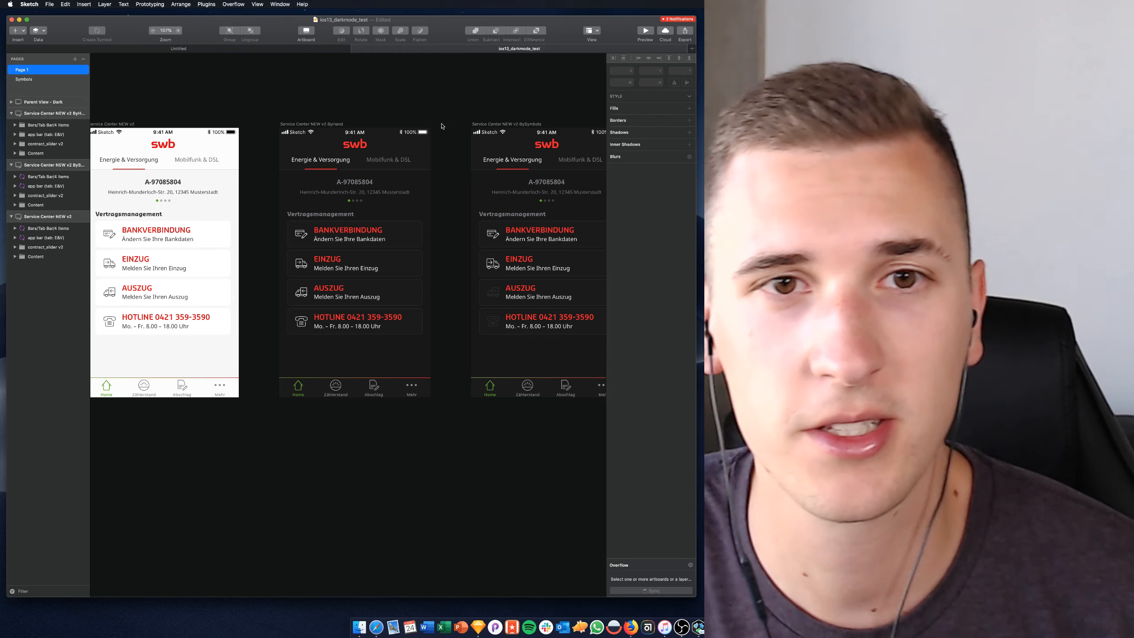
pyautogui.click(485, 124)
pyautogui.hscroll(5, 485, 125)
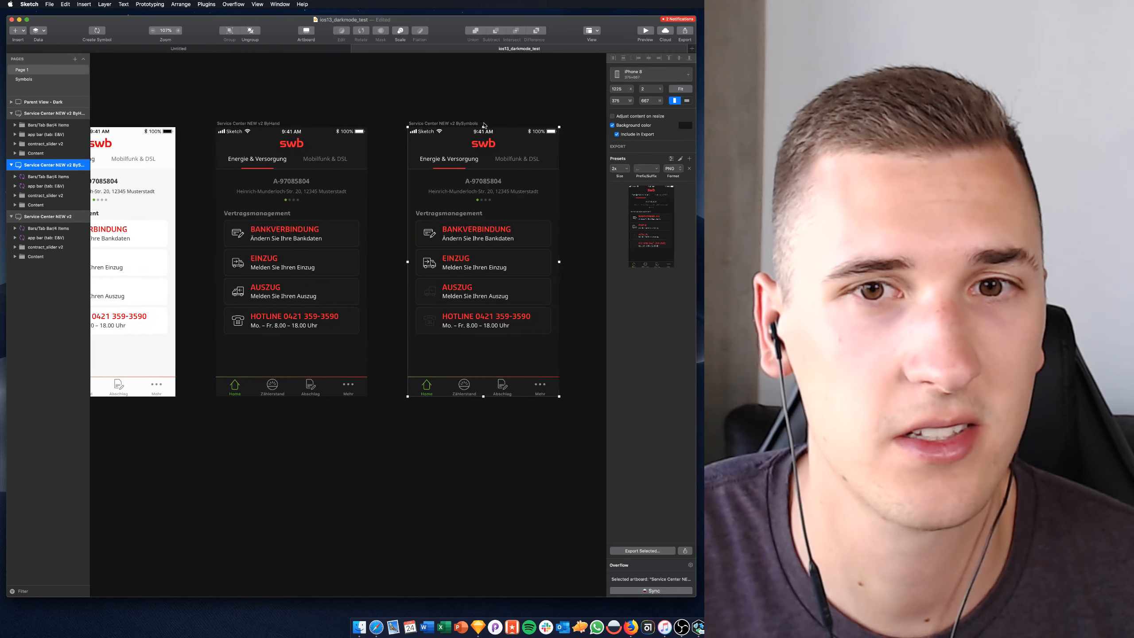
pyautogui.hscroll(3, 485, 125)
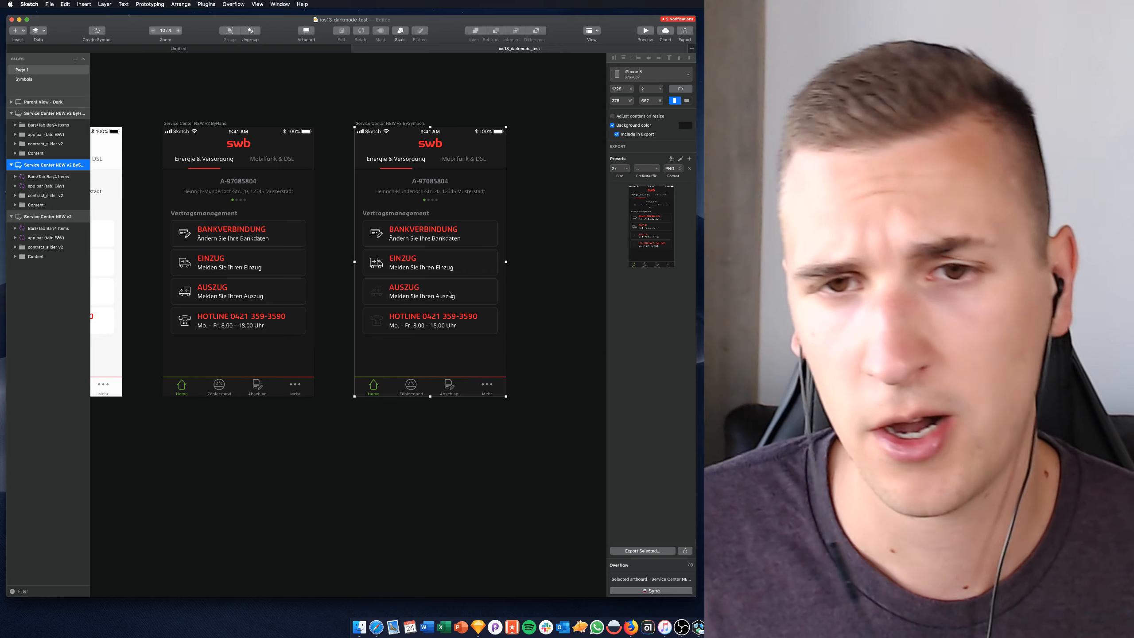
pyautogui.hscroll(-10, 450, 294)
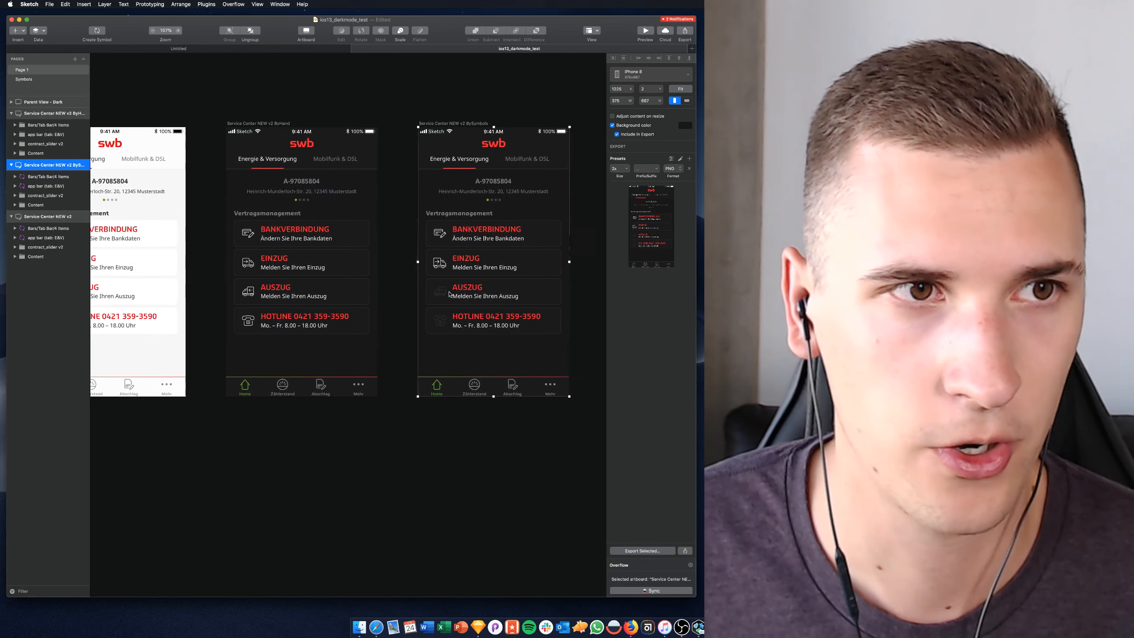
pyautogui.hscroll(4, 449, 294)
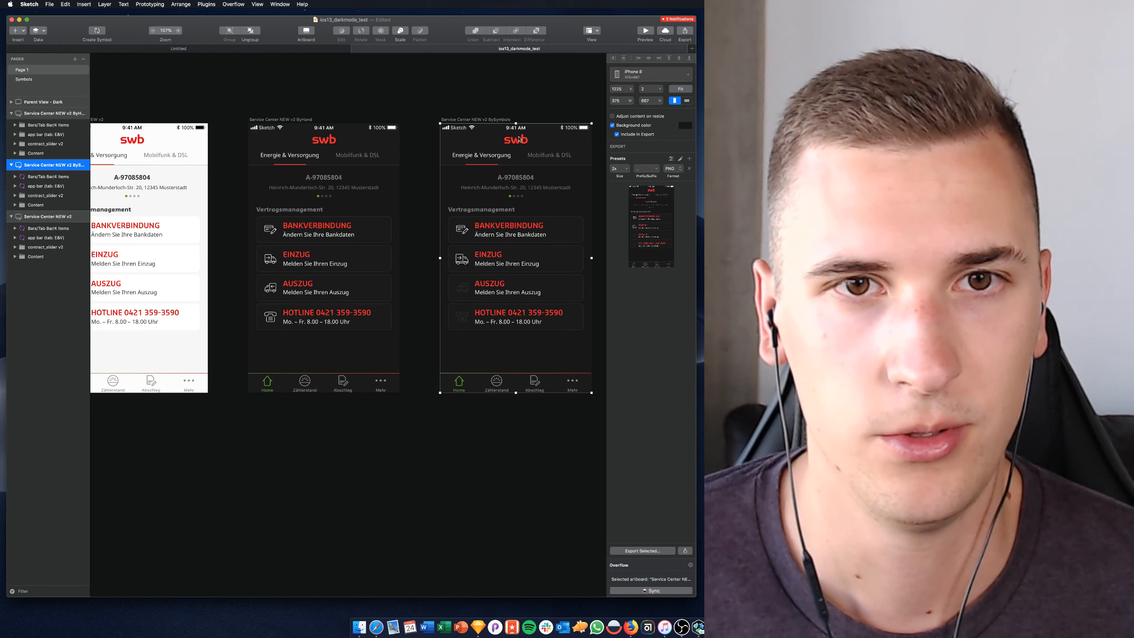
pyautogui.click(533, 102)
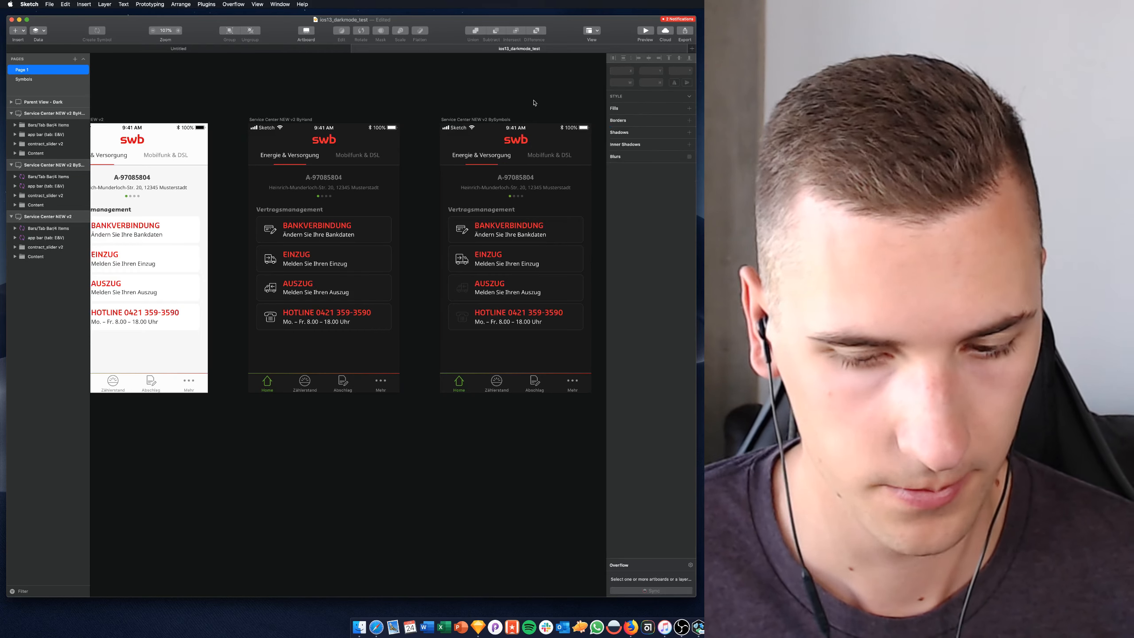
pyautogui.scroll(1, 477, 112)
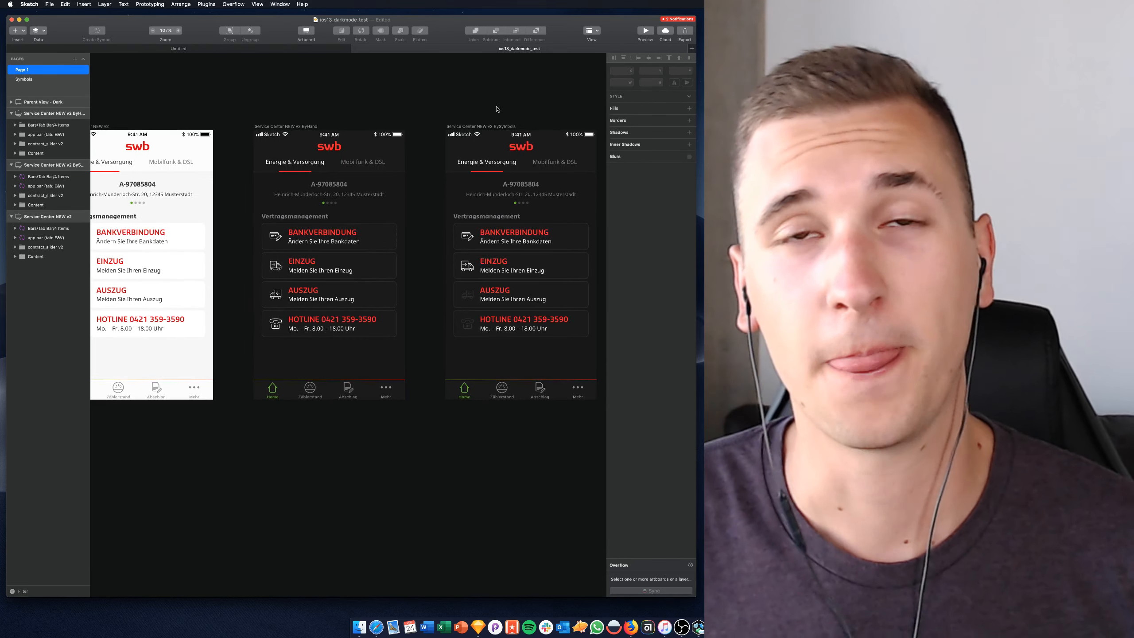